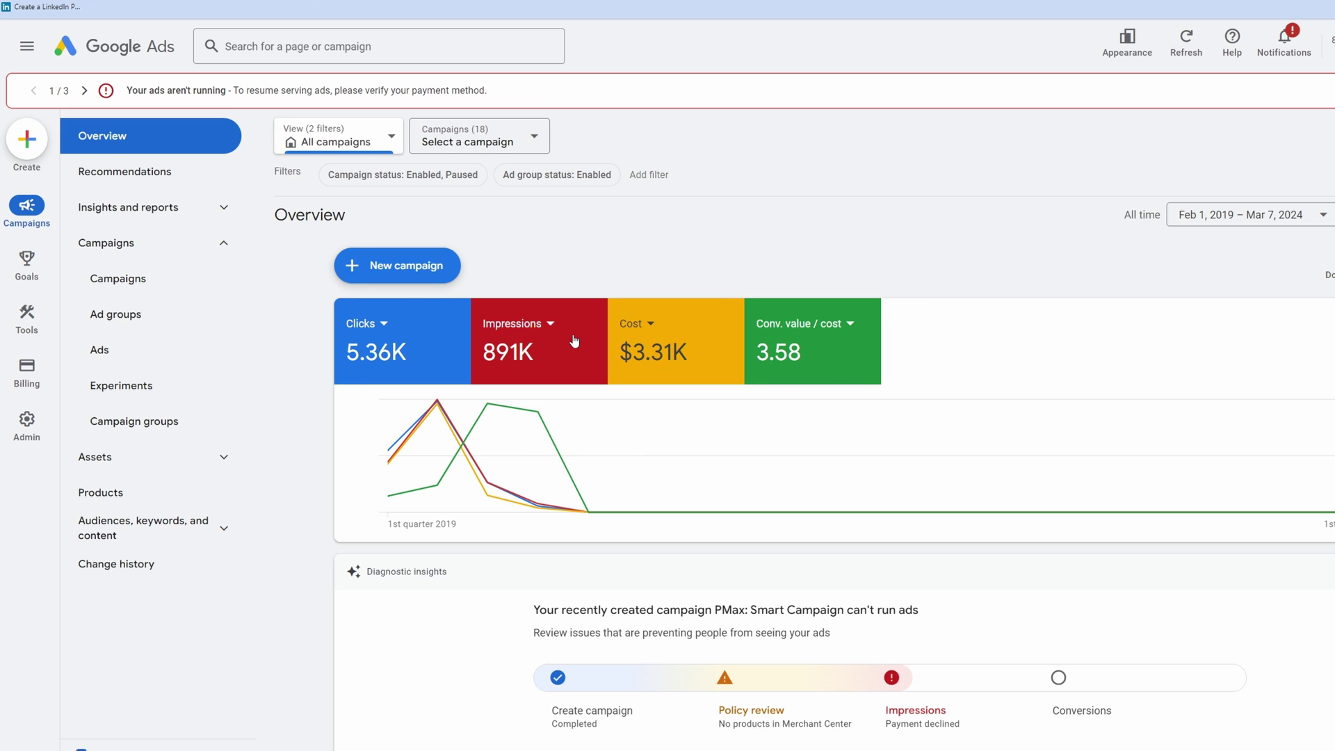
- Remove Clicks, Impressions and Conv. value / cost from the overview chart so only Cost is plotted
{"action": "left_click", "coordinate": [441, 365]}
{"action": "left_click", "coordinate": [520, 367]}
{"action": "left_click", "coordinate": [637, 359]}
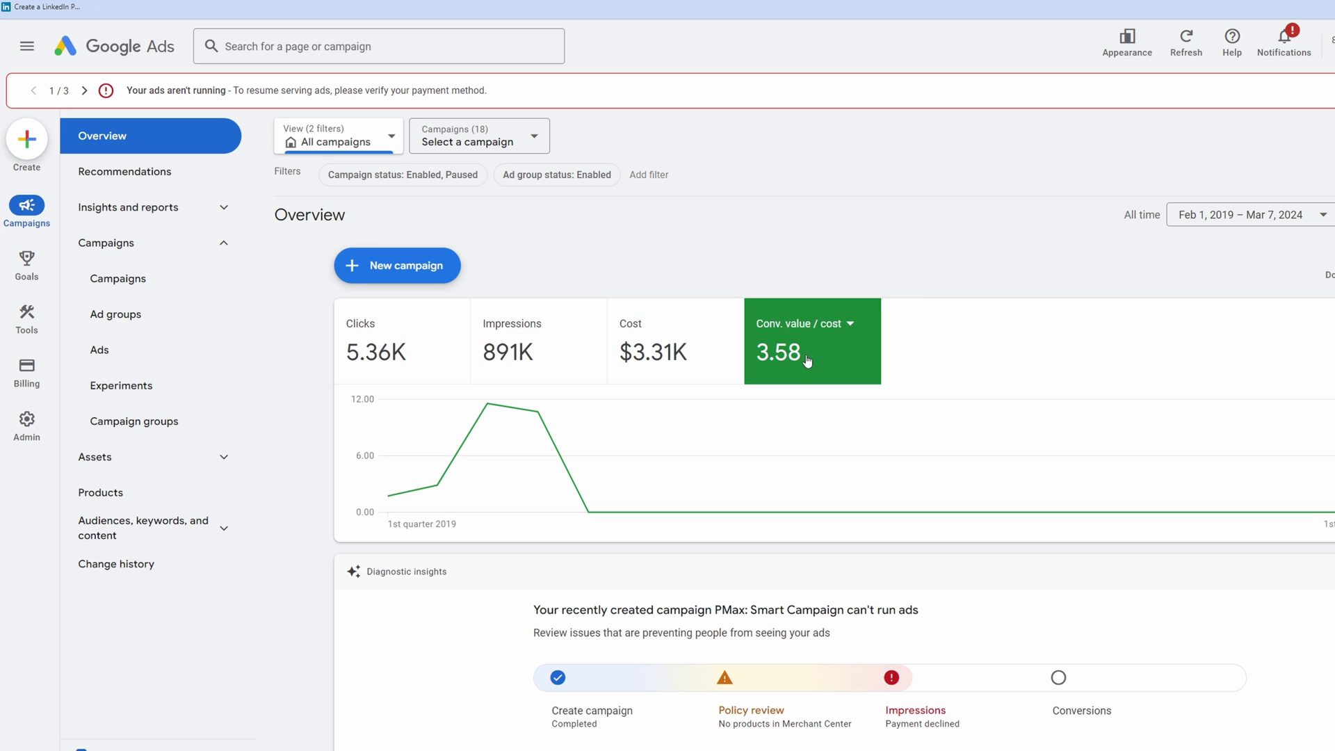
{"action": "left_click", "coordinate": [807, 360]}
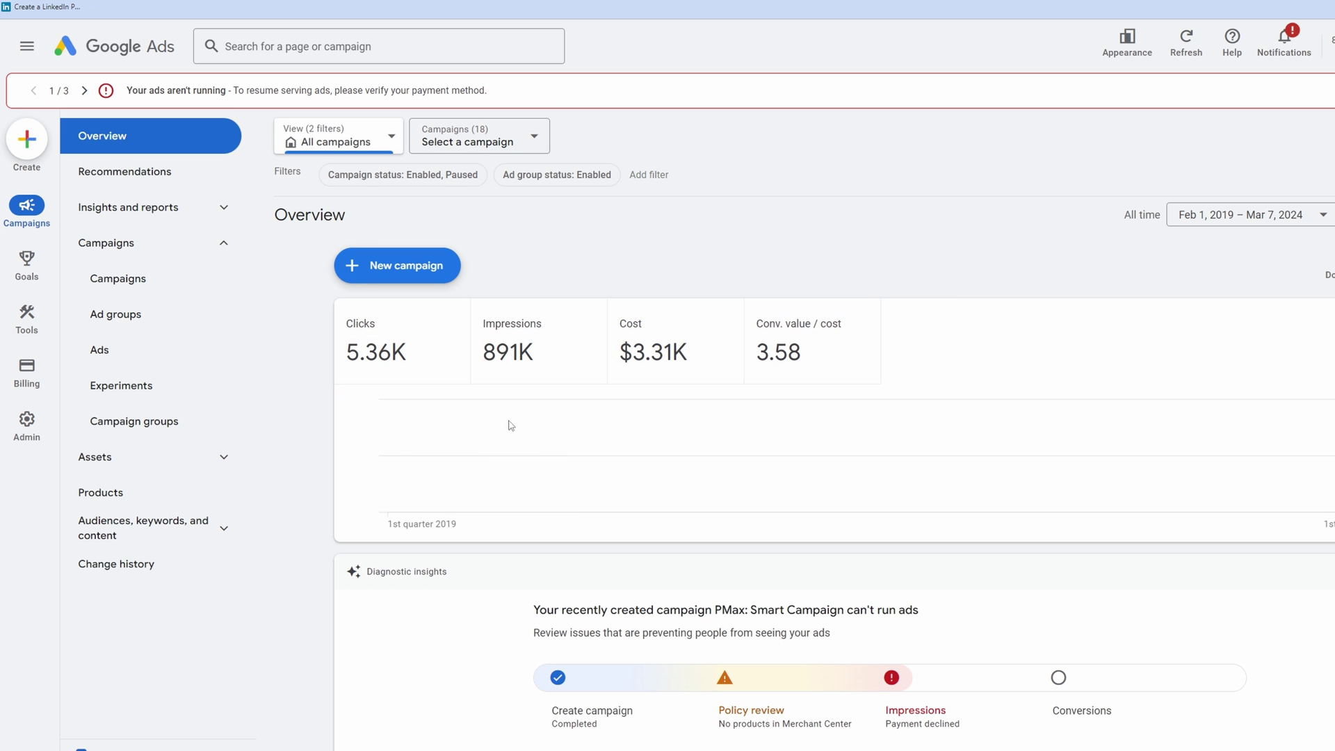
{"action": "left_click", "coordinate": [668, 355]}
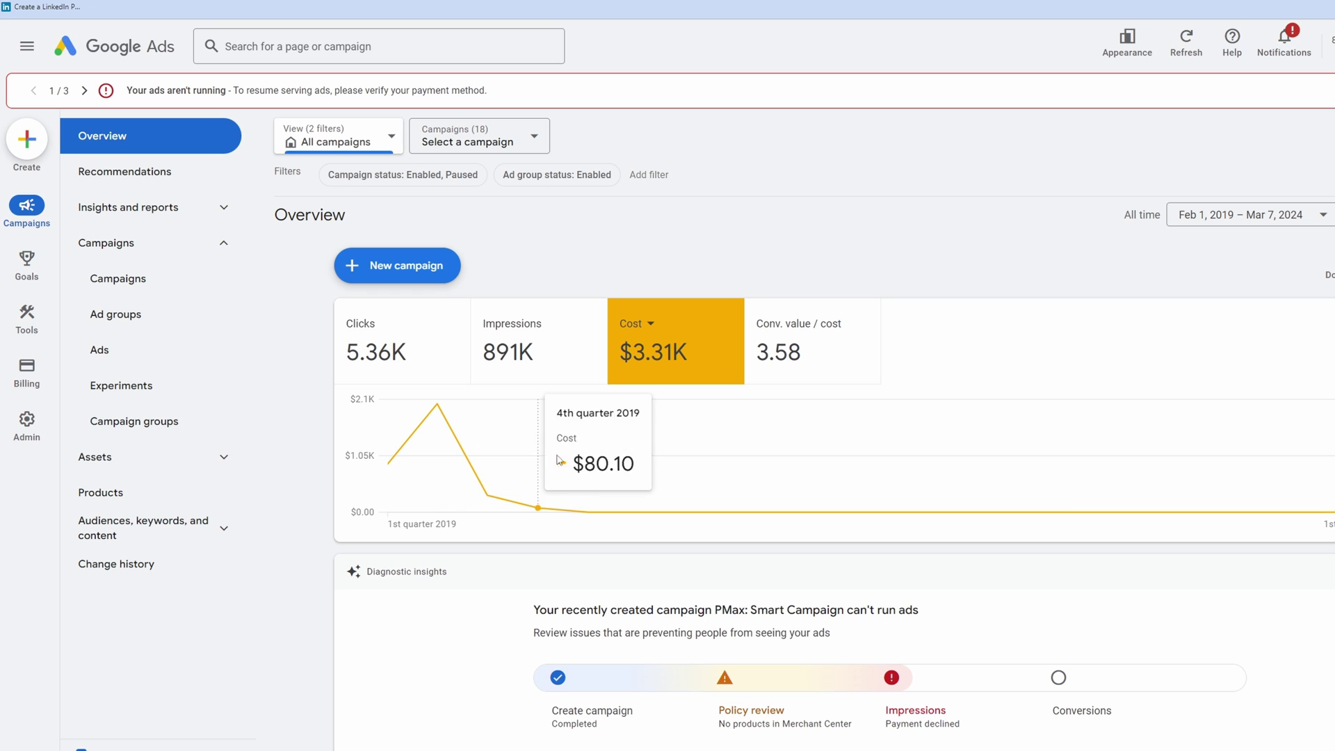
- Review the date range choices and change the Cost chart's granularity first to Weekly, finally to Monthly
{"action": "left_click", "coordinate": [1239, 222]}
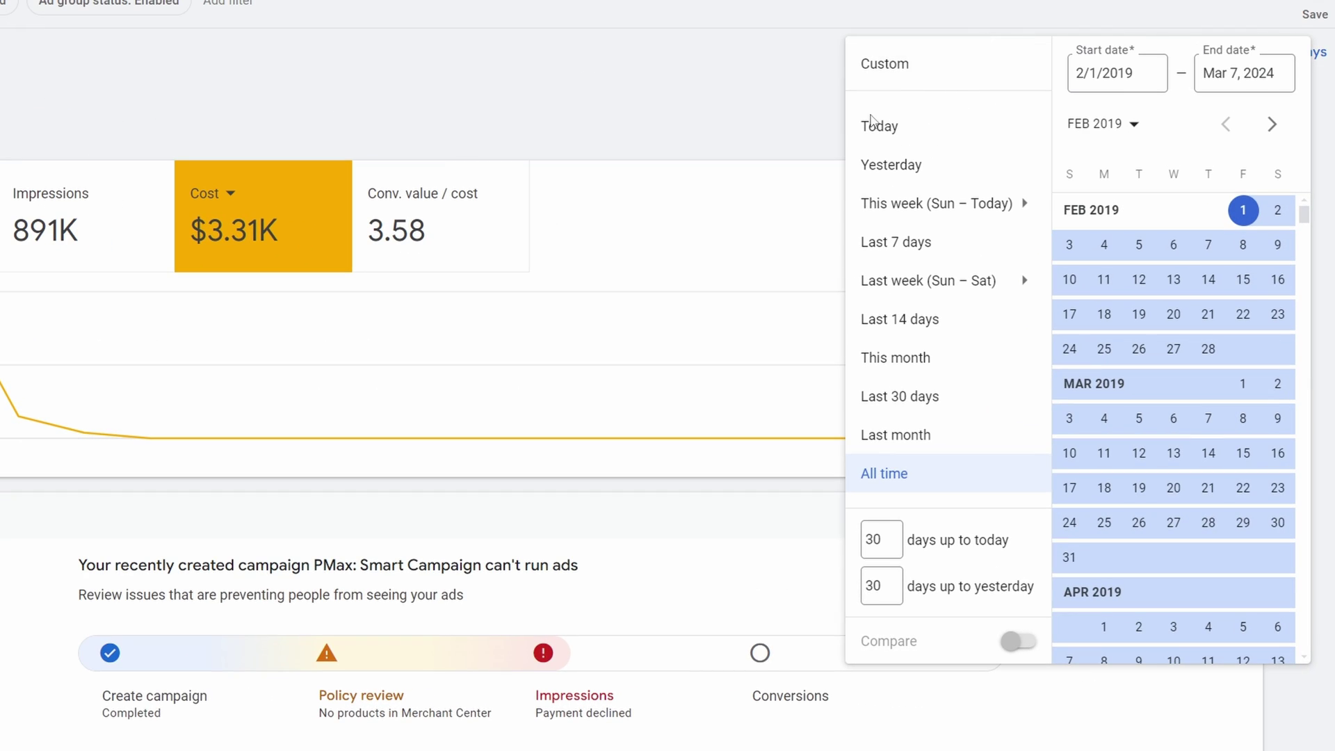
{"action": "left_click", "coordinate": [721, 137]}
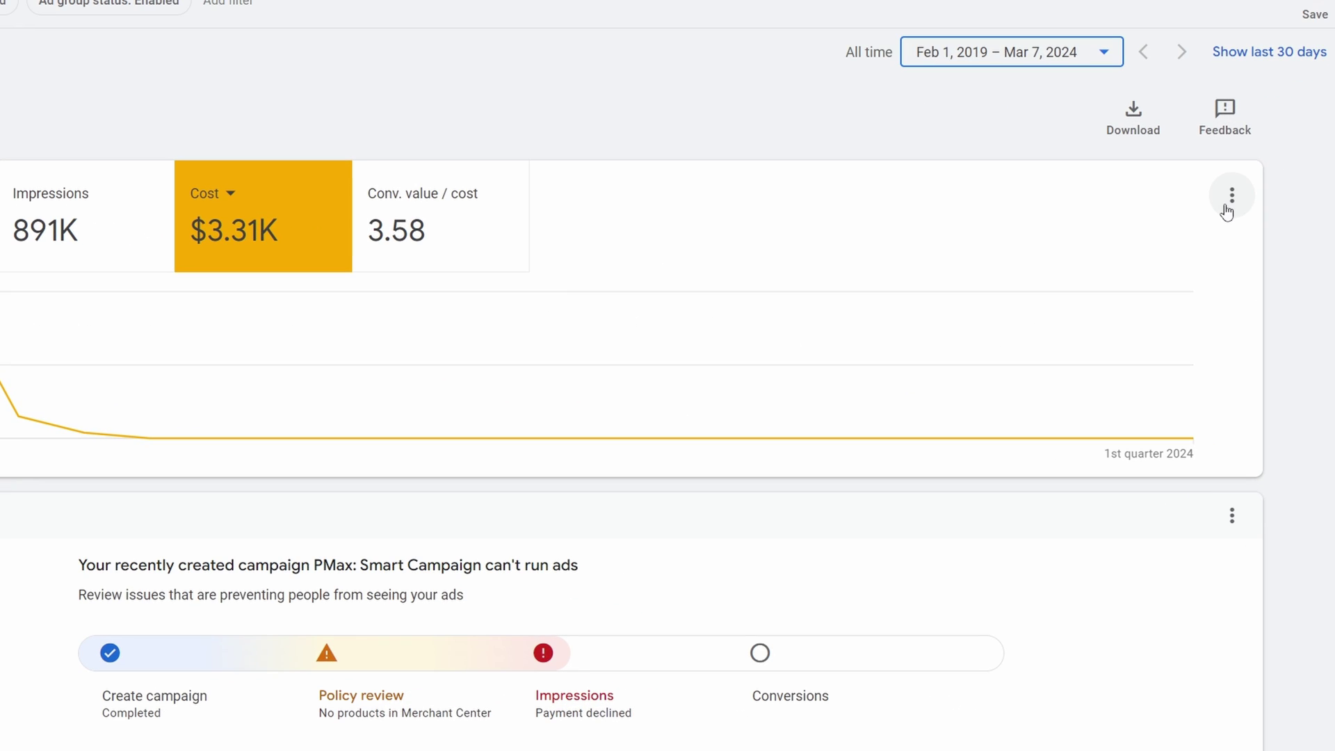
{"action": "left_click", "coordinate": [1229, 206]}
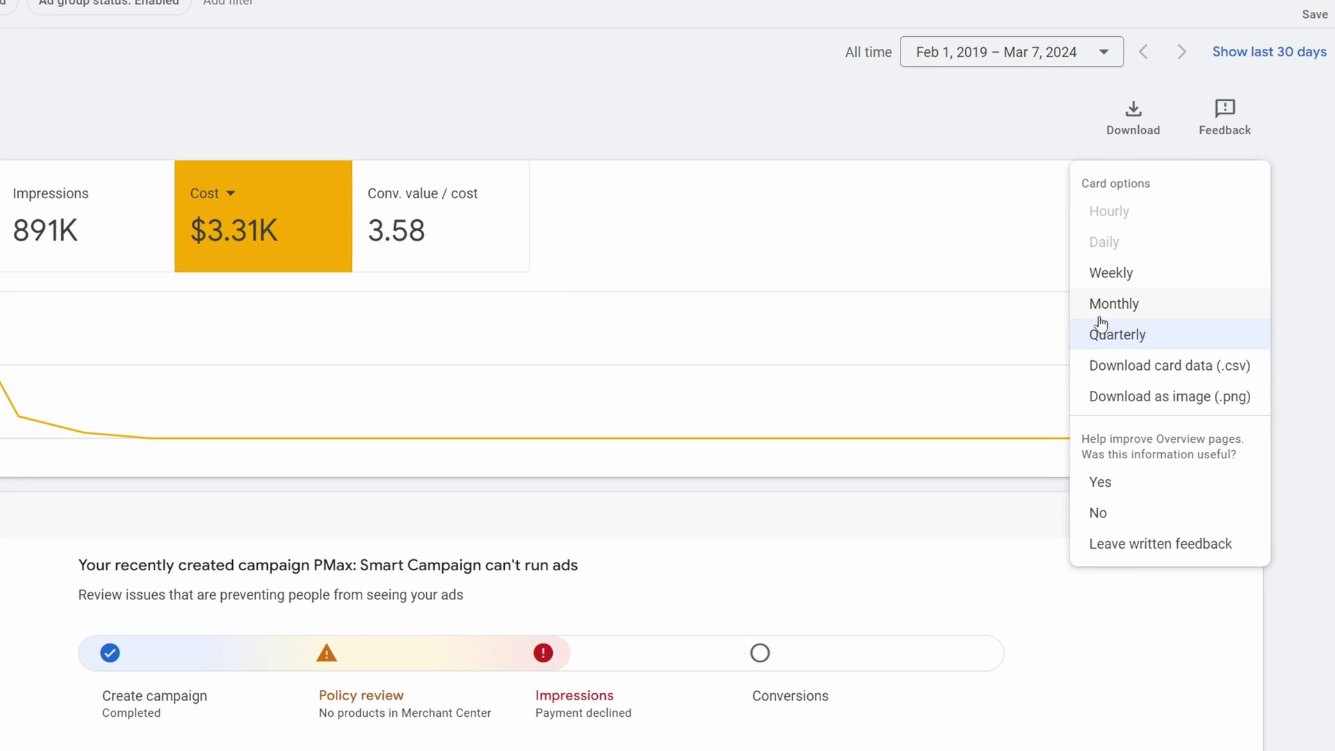
{"action": "left_click", "coordinate": [1113, 275]}
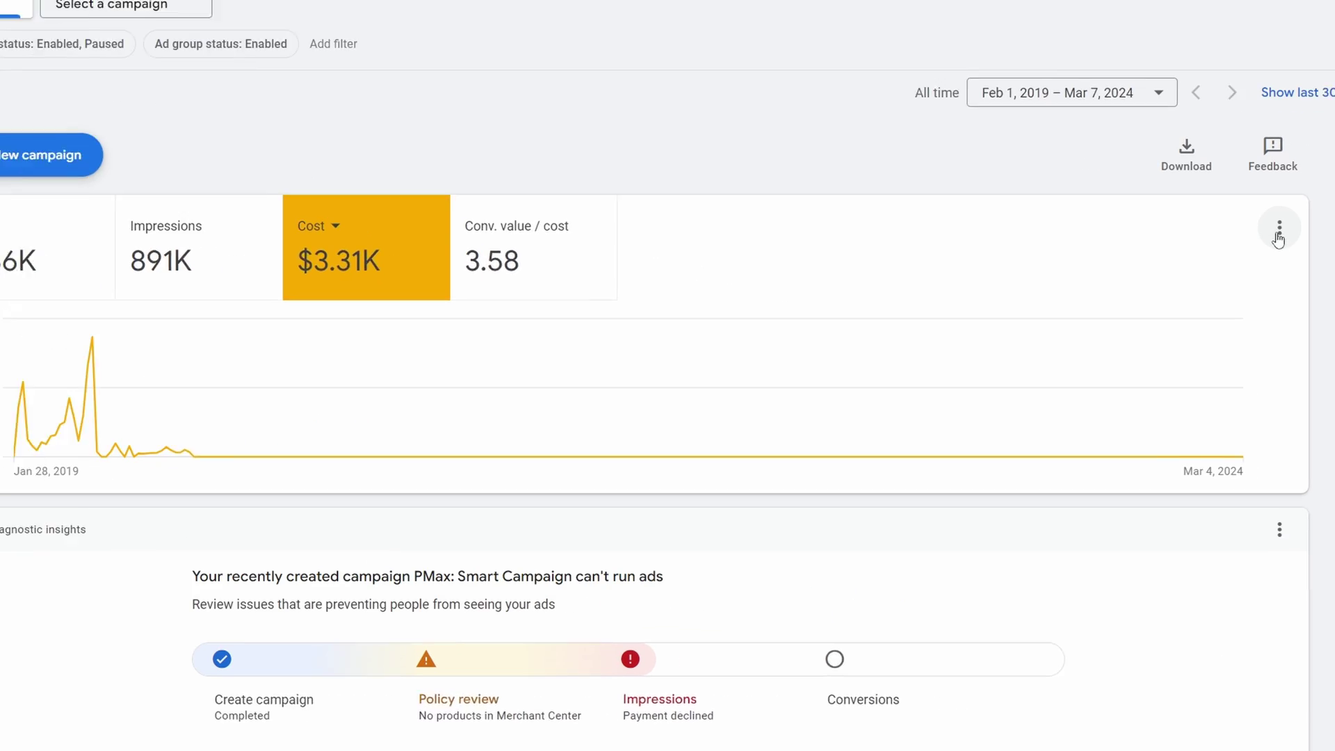
{"action": "left_click", "coordinate": [1334, 323]}
{"action": "left_click", "coordinate": [1141, 303]}
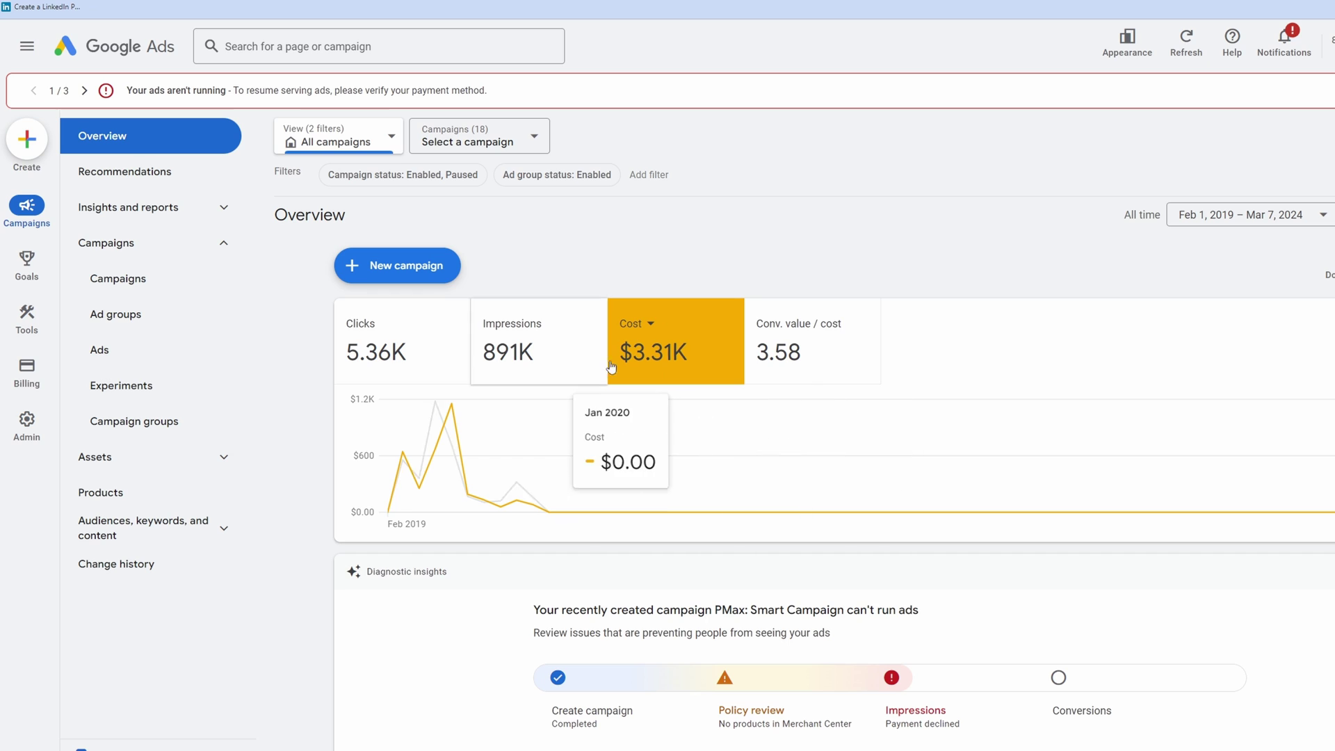
- Add the Conv. value / cost card to the chart and change its metric to Cost / conv
{"action": "left_click", "coordinate": [775, 366]}
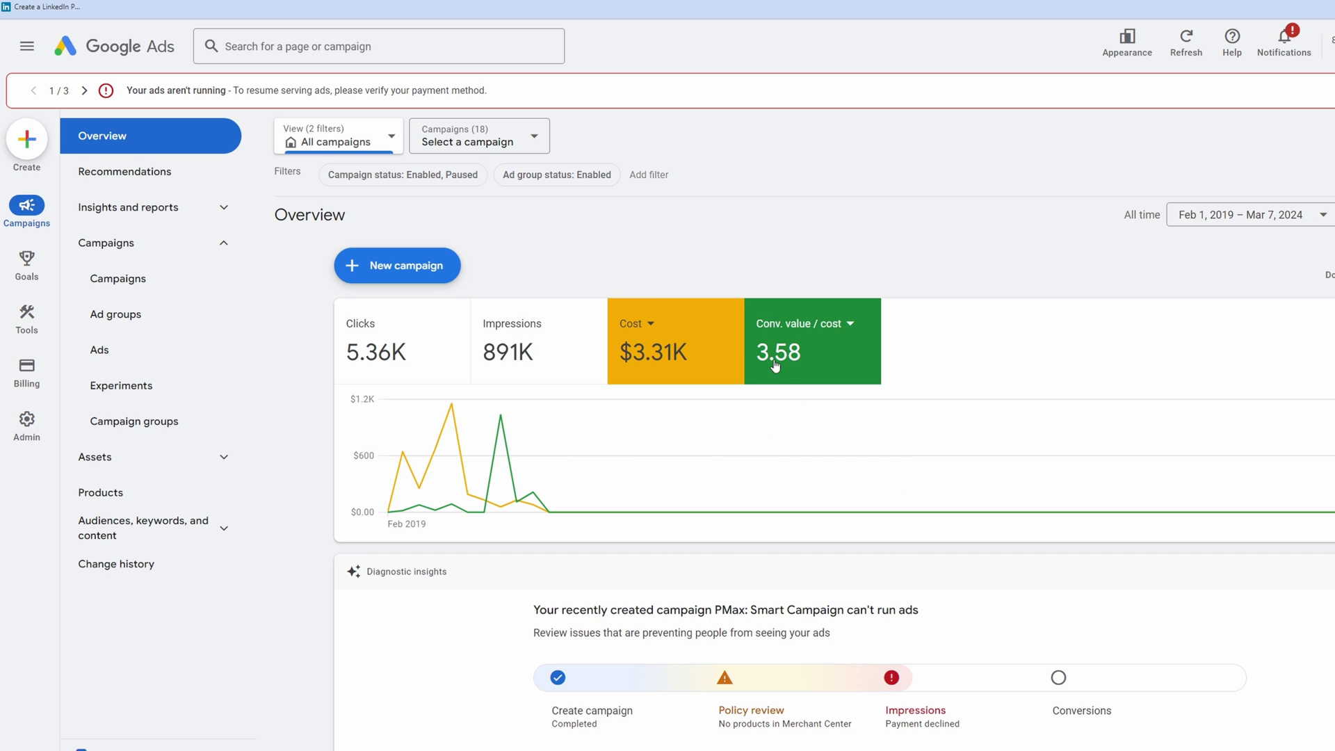
{"action": "left_click", "coordinate": [849, 324]}
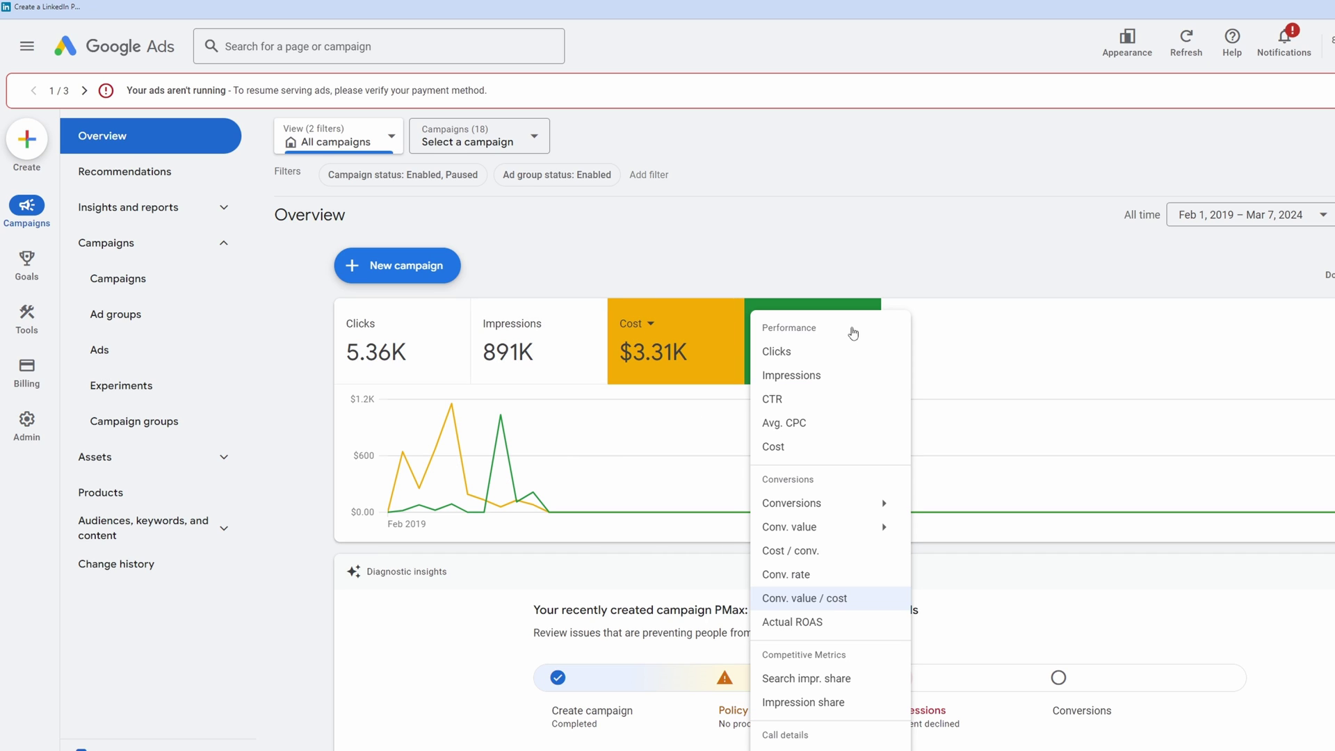
{"action": "left_click", "coordinate": [778, 555]}
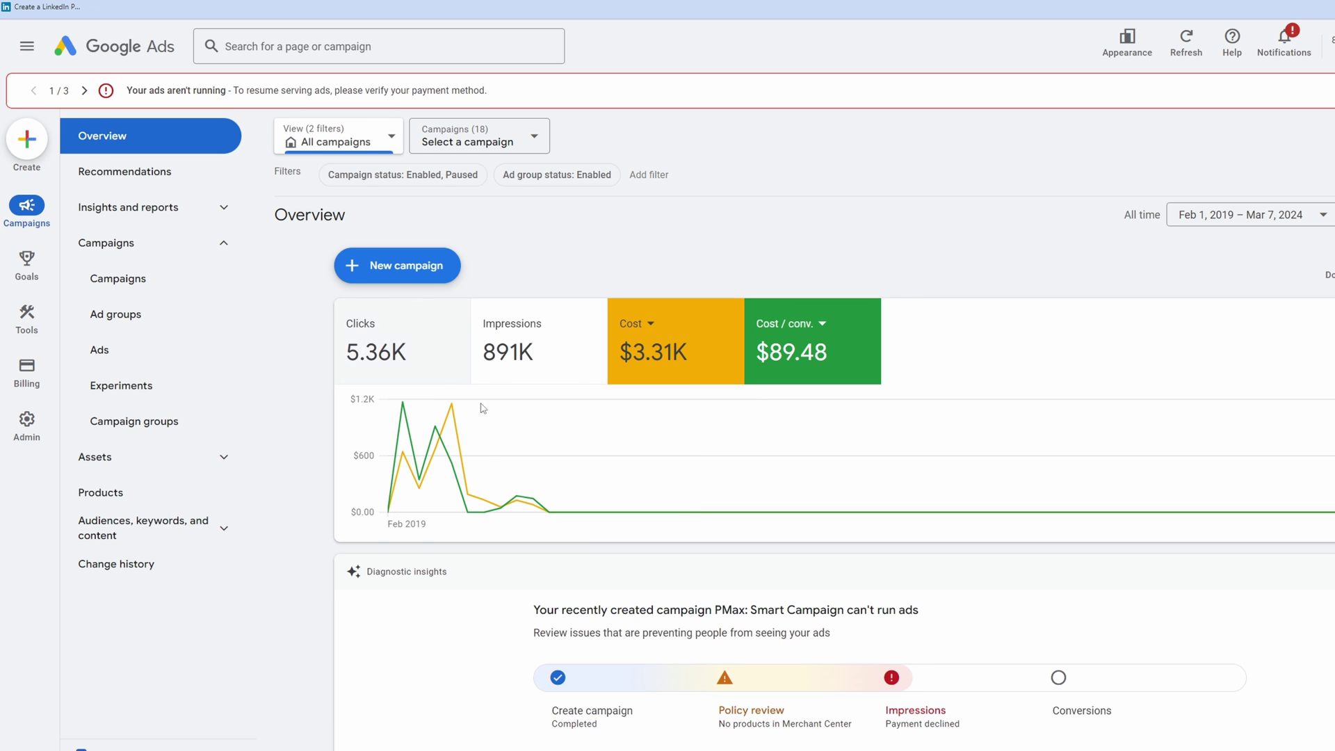
- Add Clicks and Impressions to the overview chart and browse the alternative metrics for the Impressions card
{"action": "left_click", "coordinate": [429, 377]}
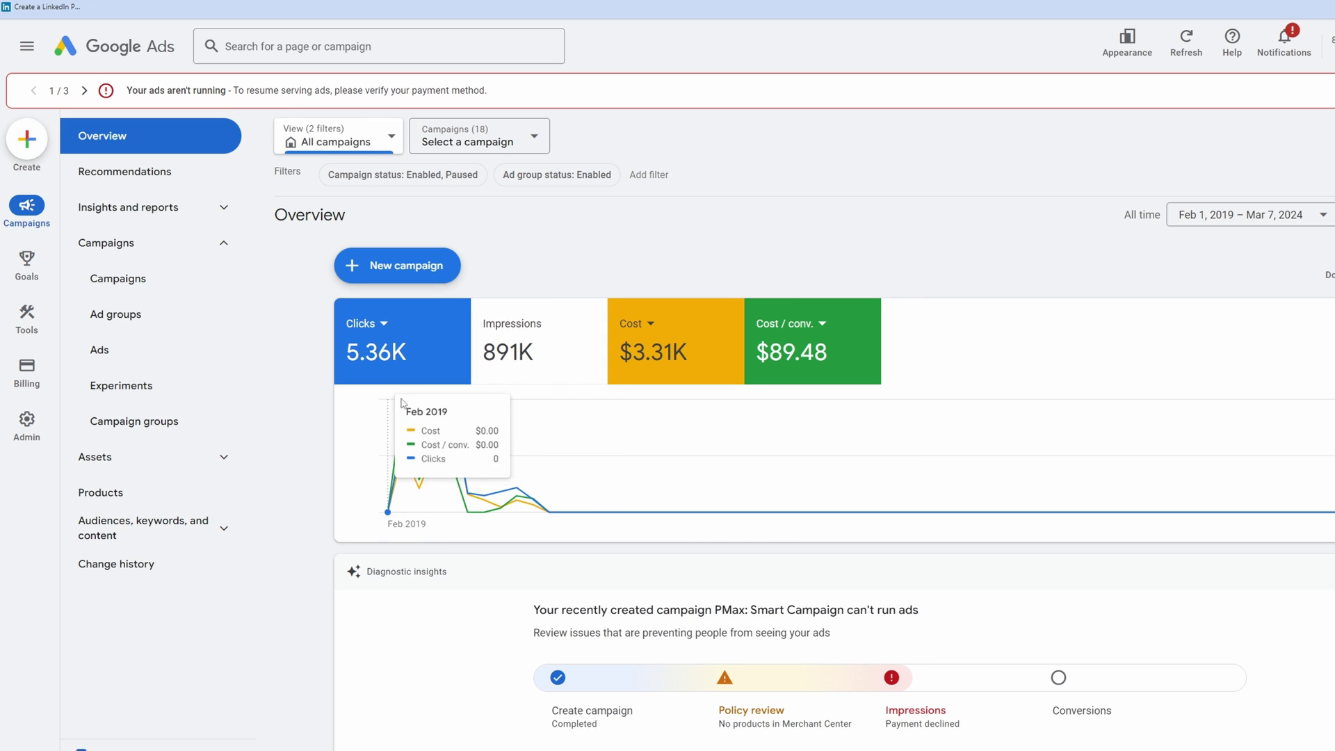
{"action": "left_click", "coordinate": [527, 370]}
{"action": "left_click", "coordinate": [541, 330]}
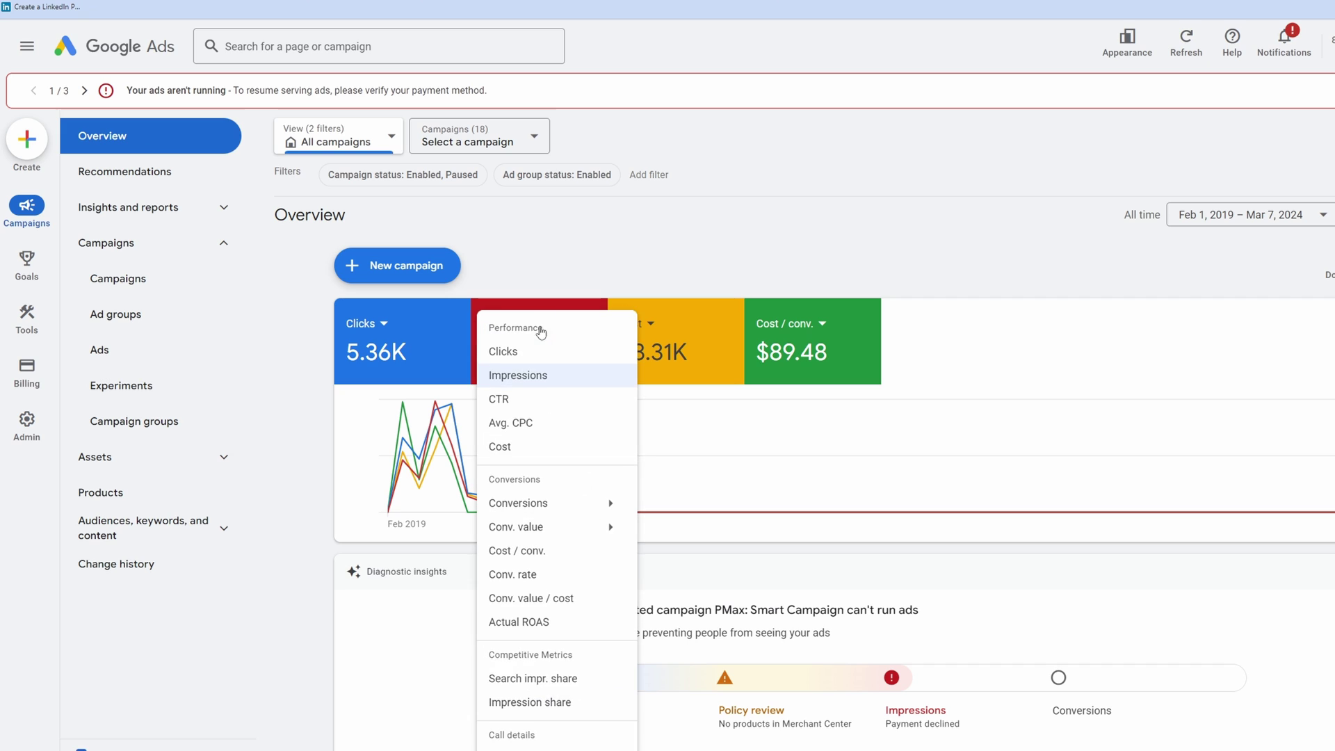
{"action": "scroll", "coordinate": [492, 626], "scroll_direction": "down", "scroll_amount": 3}
{"action": "scroll", "coordinate": [572, 502], "scroll_direction": "up", "scroll_amount": 3}
{"action": "left_click", "coordinate": [942, 352]}
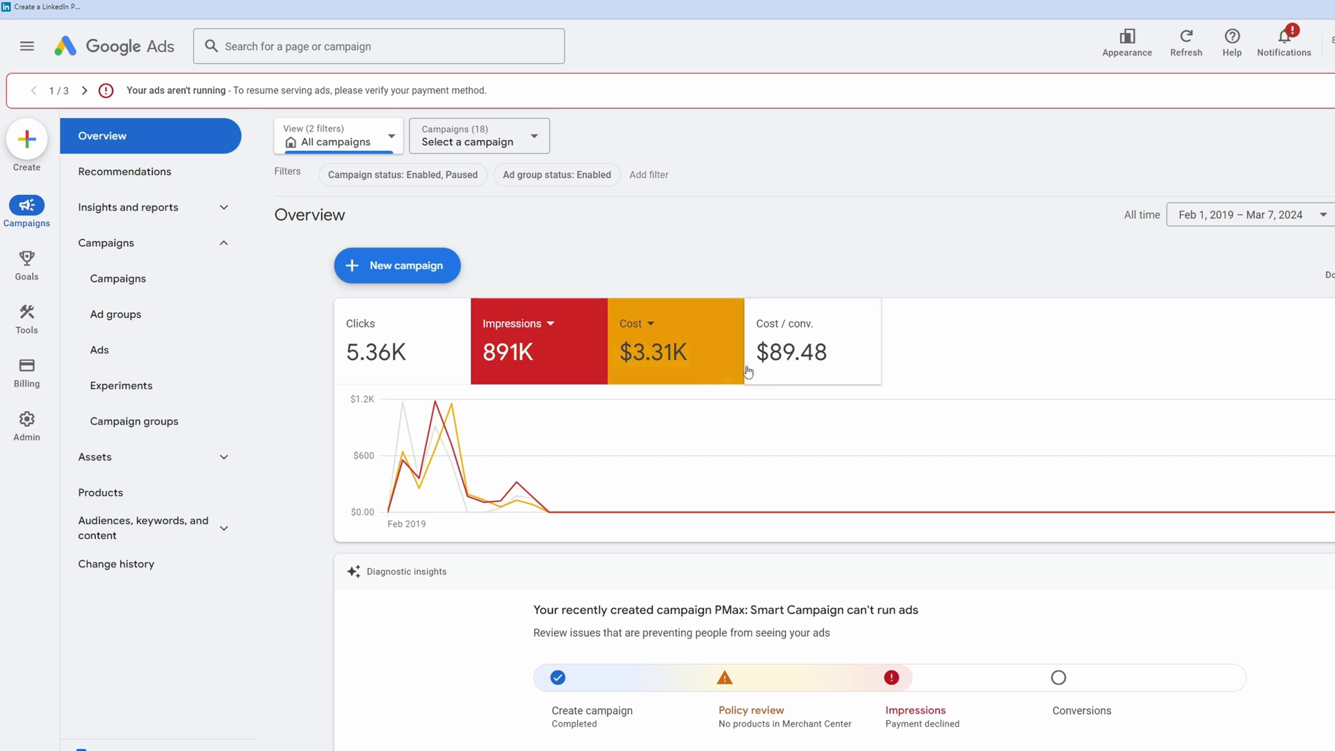
- Reduce the overview chart to the Cost / conv. metric only
{"action": "left_click", "coordinate": [668, 362]}
{"action": "left_click", "coordinate": [587, 366]}
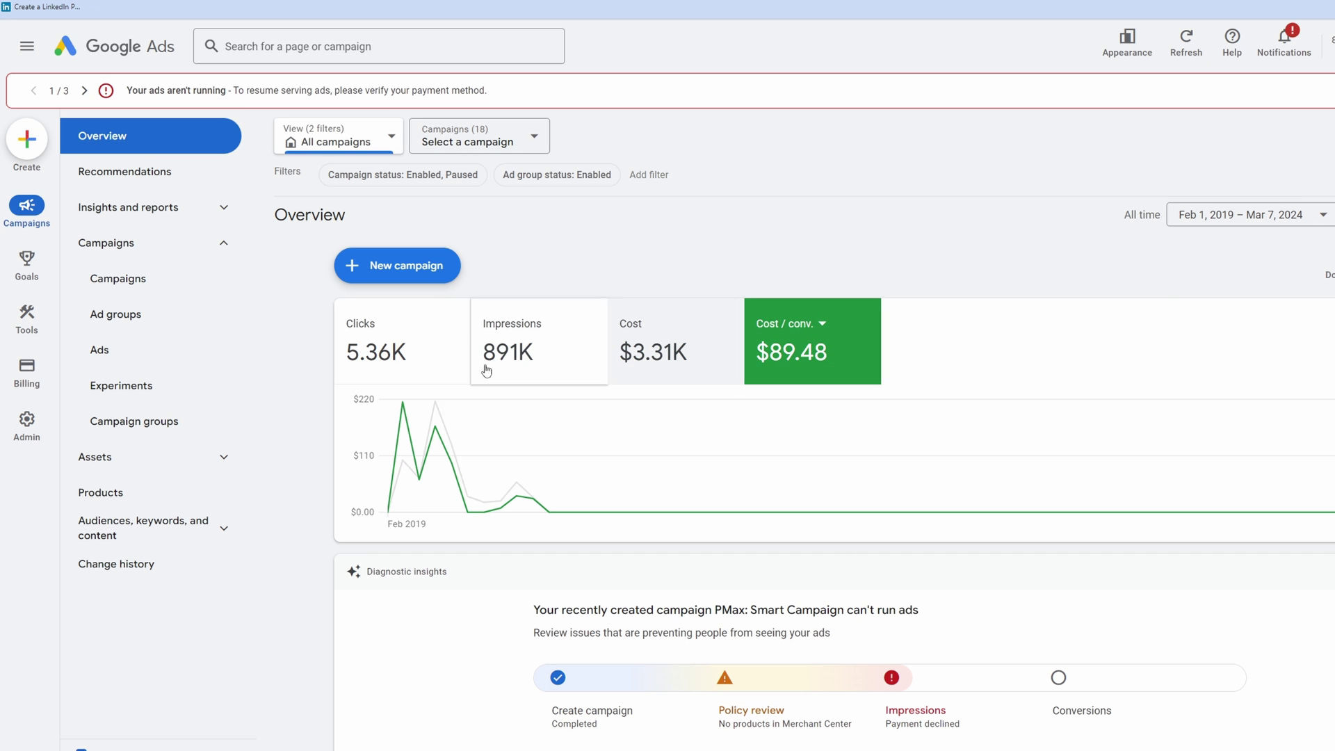
- Open the Campaigns page and review the campaign list with budgets, statuses and costs
{"action": "left_click", "coordinate": [147, 291]}
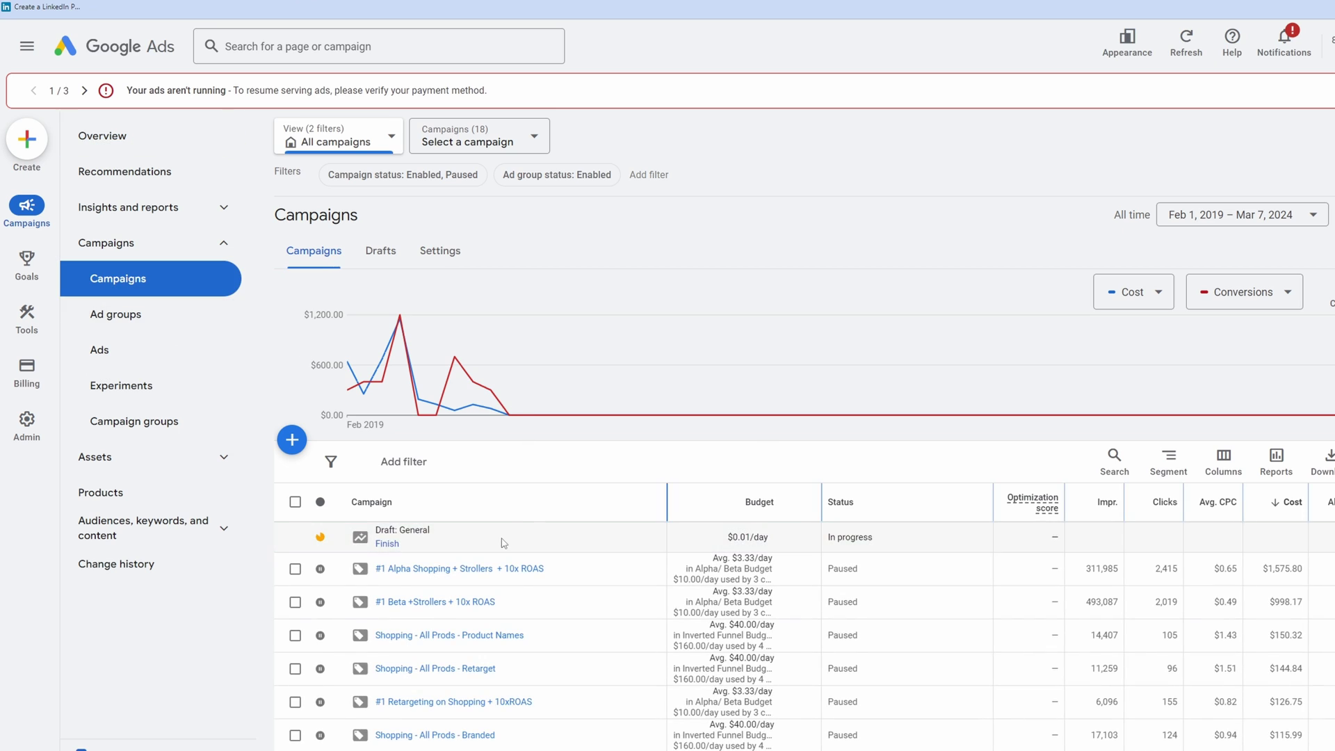
{"action": "scroll", "coordinate": [925, 500], "scroll_direction": "down", "scroll_amount": 8}
{"action": "scroll", "coordinate": [1149, 493], "scroll_direction": "up", "scroll_amount": 10}
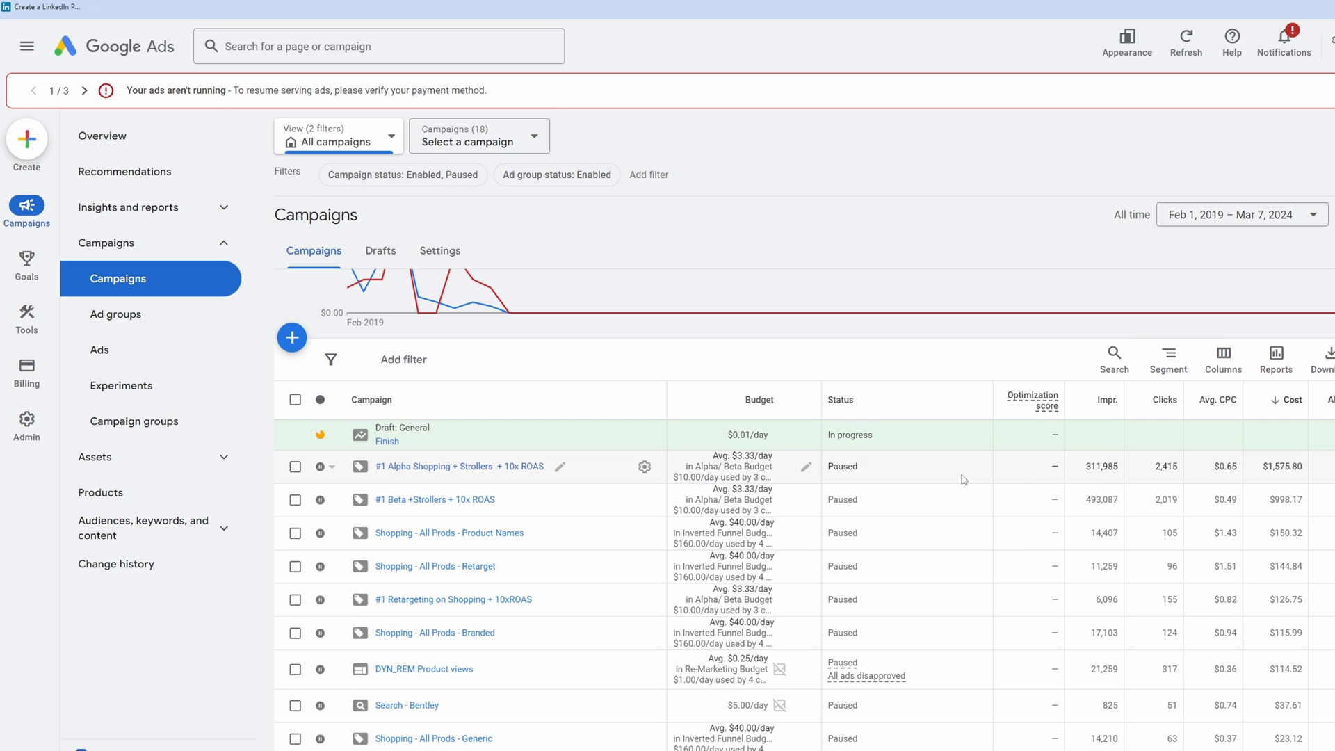
- Return to the Overview page and look through its cards, focusing on the Day & hour performance card
{"action": "left_click", "coordinate": [115, 148]}
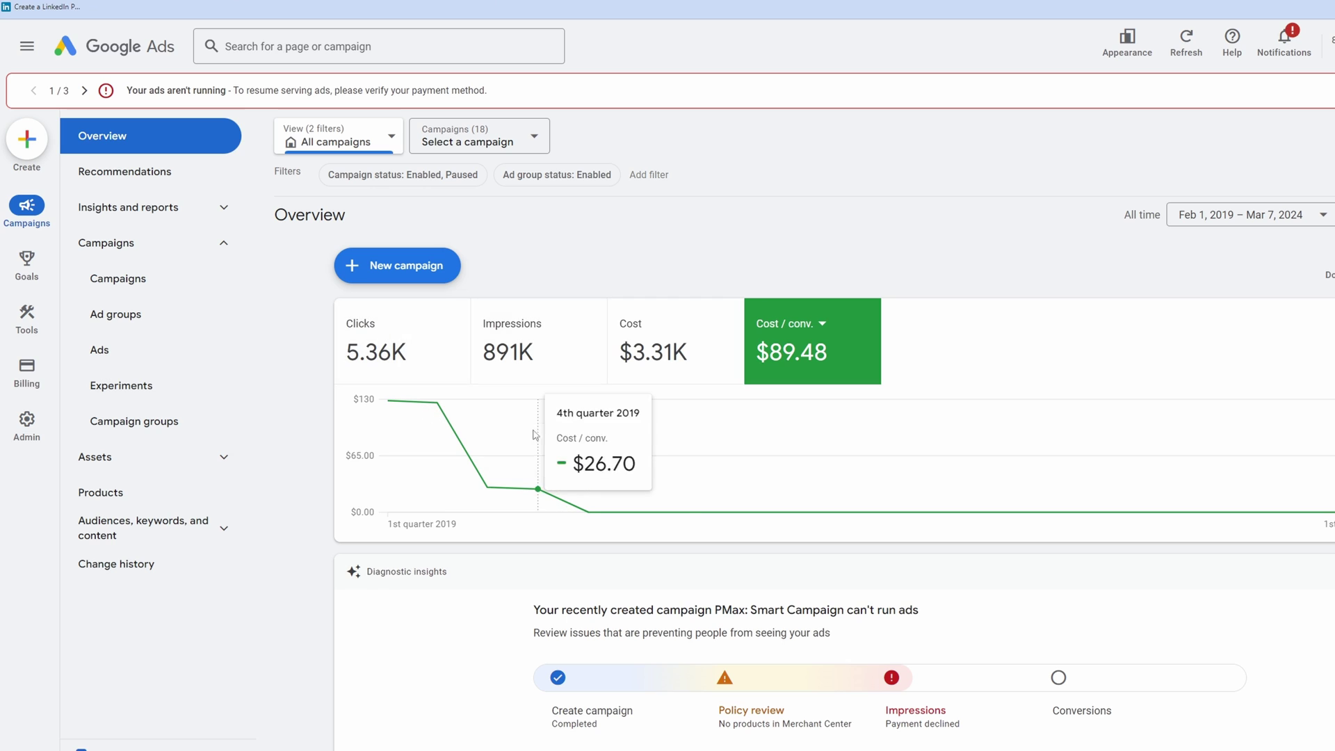
{"action": "scroll", "coordinate": [880, 506], "scroll_direction": "down", "scroll_amount": 12}
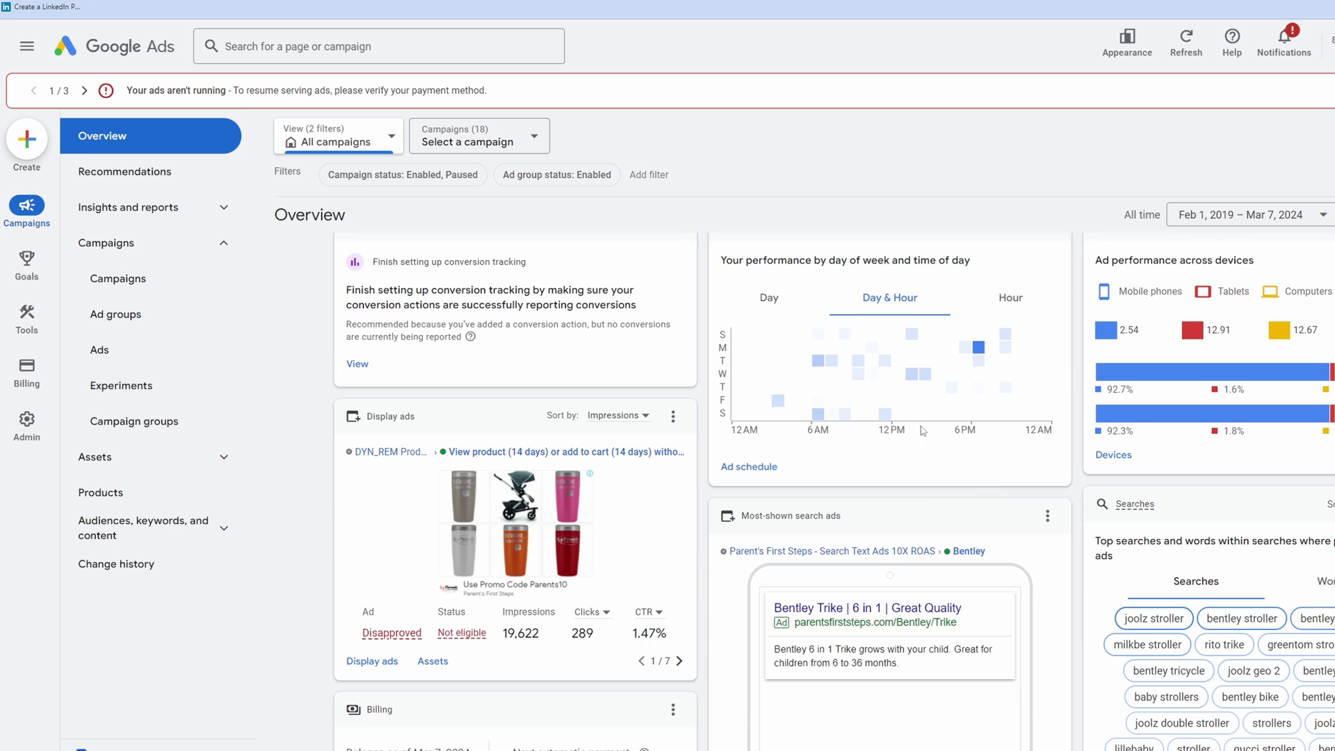
{"action": "scroll", "coordinate": [923, 430], "scroll_direction": "up", "scroll_amount": 2}
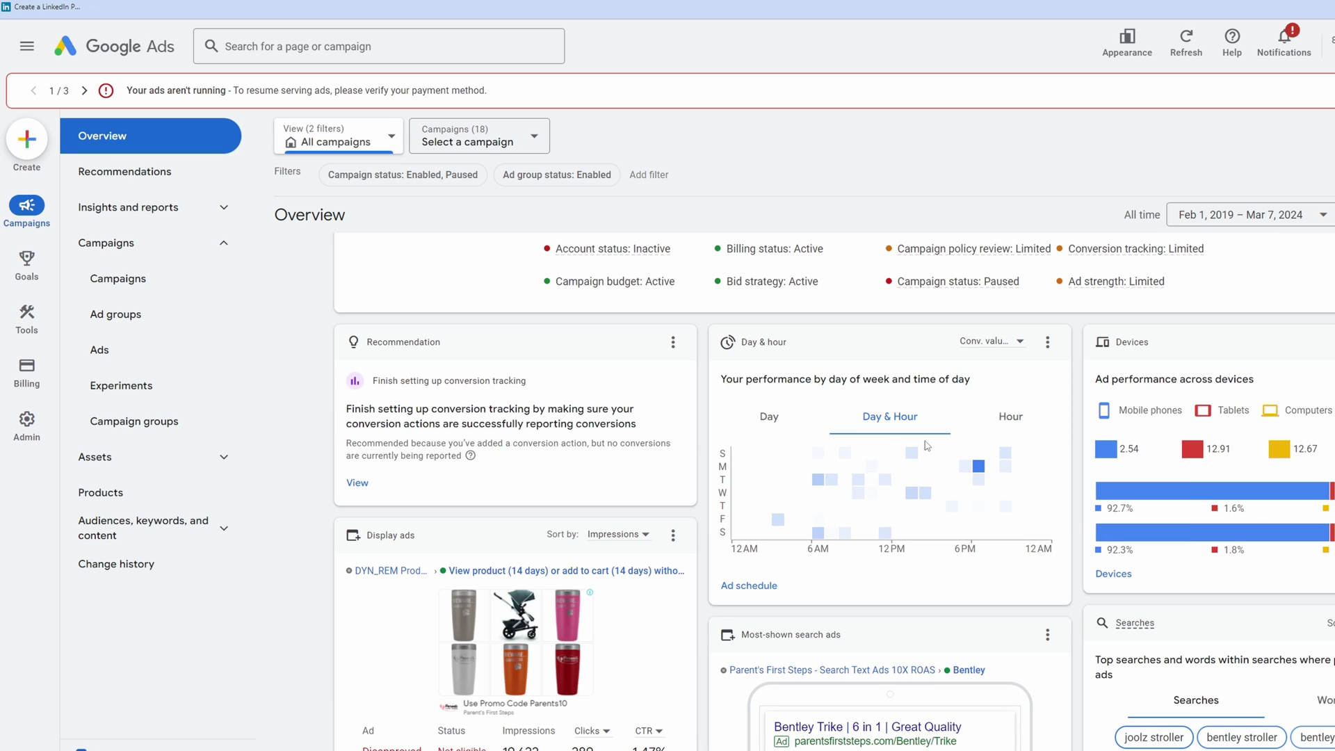
{"action": "scroll", "coordinate": [913, 470], "scroll_direction": "down", "scroll_amount": 2}
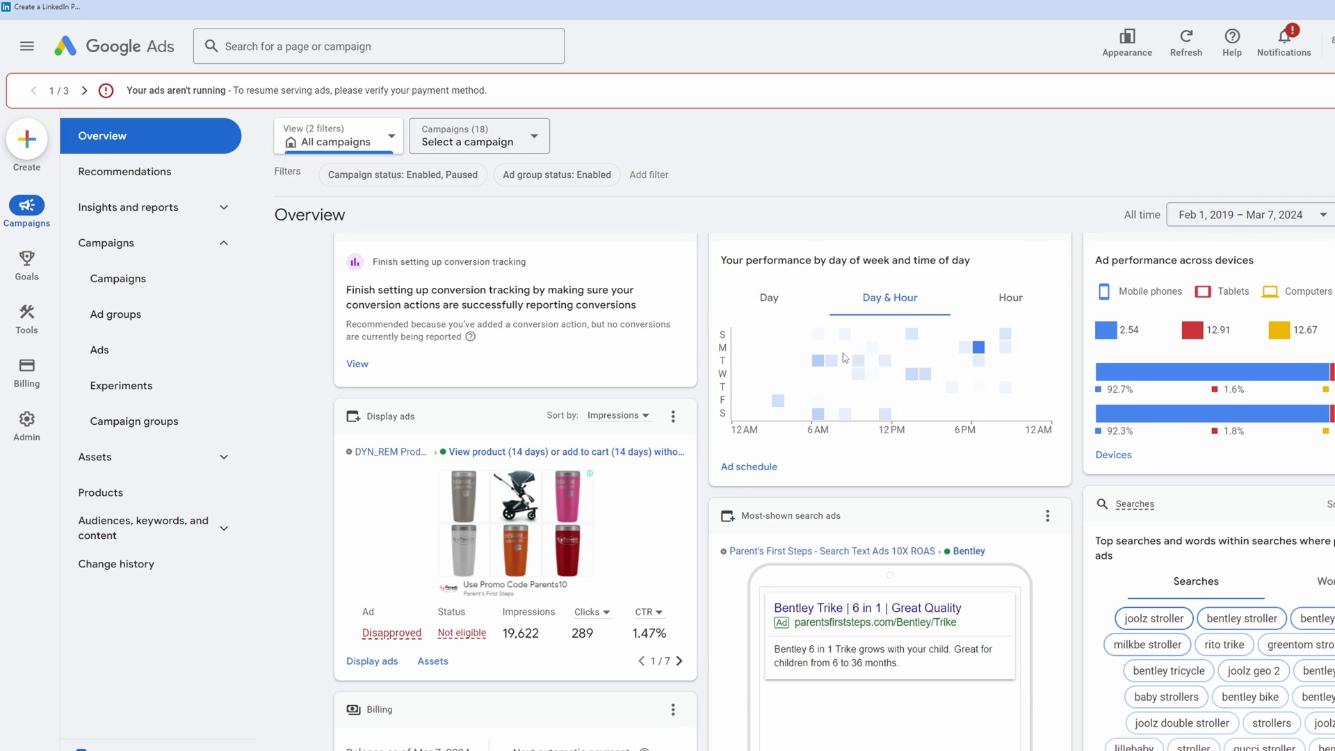
{"action": "scroll", "coordinate": [845, 358], "scroll_direction": "up", "scroll_amount": 2}
- Show the Day & hour card by day, browse its metrics, and inspect Conv. value / cost for Tuesday and Friday
{"action": "left_click", "coordinate": [770, 413]}
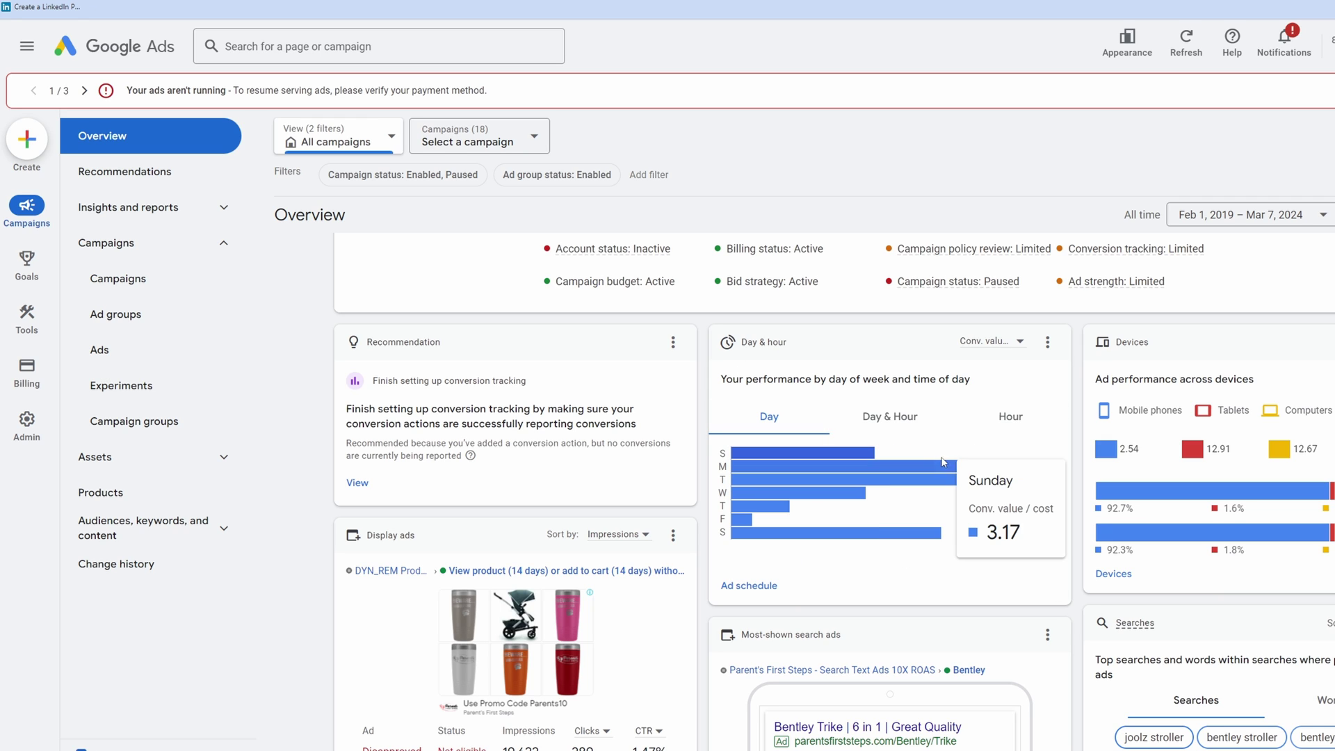
{"action": "left_click", "coordinate": [996, 344]}
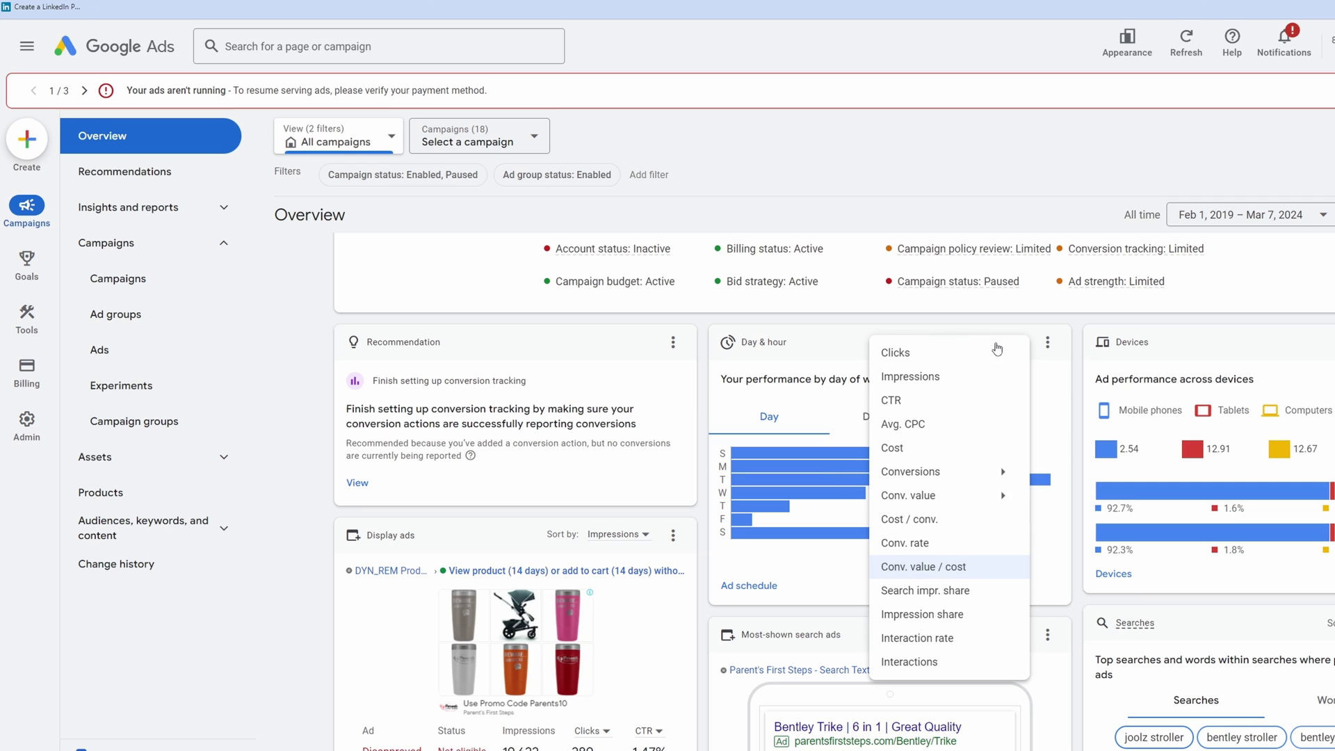
{"action": "left_click", "coordinate": [839, 366]}
{"action": "mouse_move", "coordinate": [950, 487]}
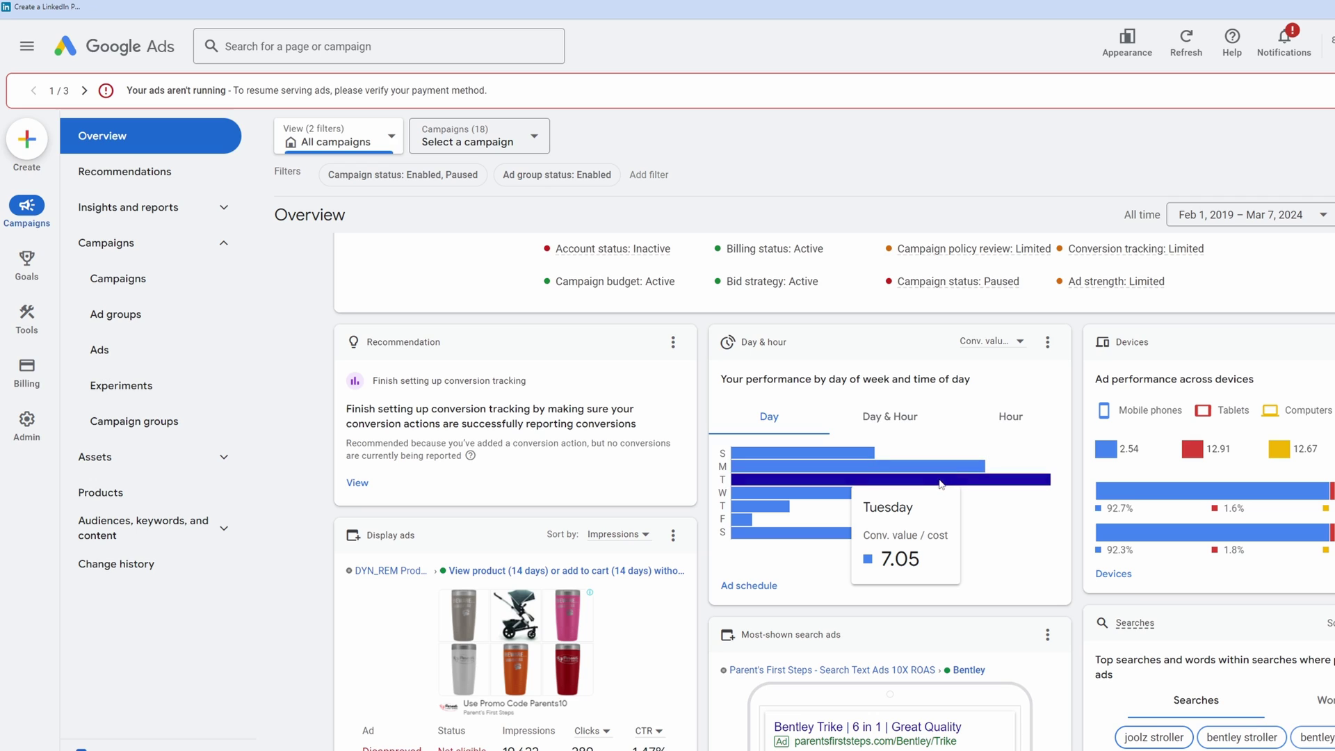
{"action": "mouse_move", "coordinate": [784, 522]}
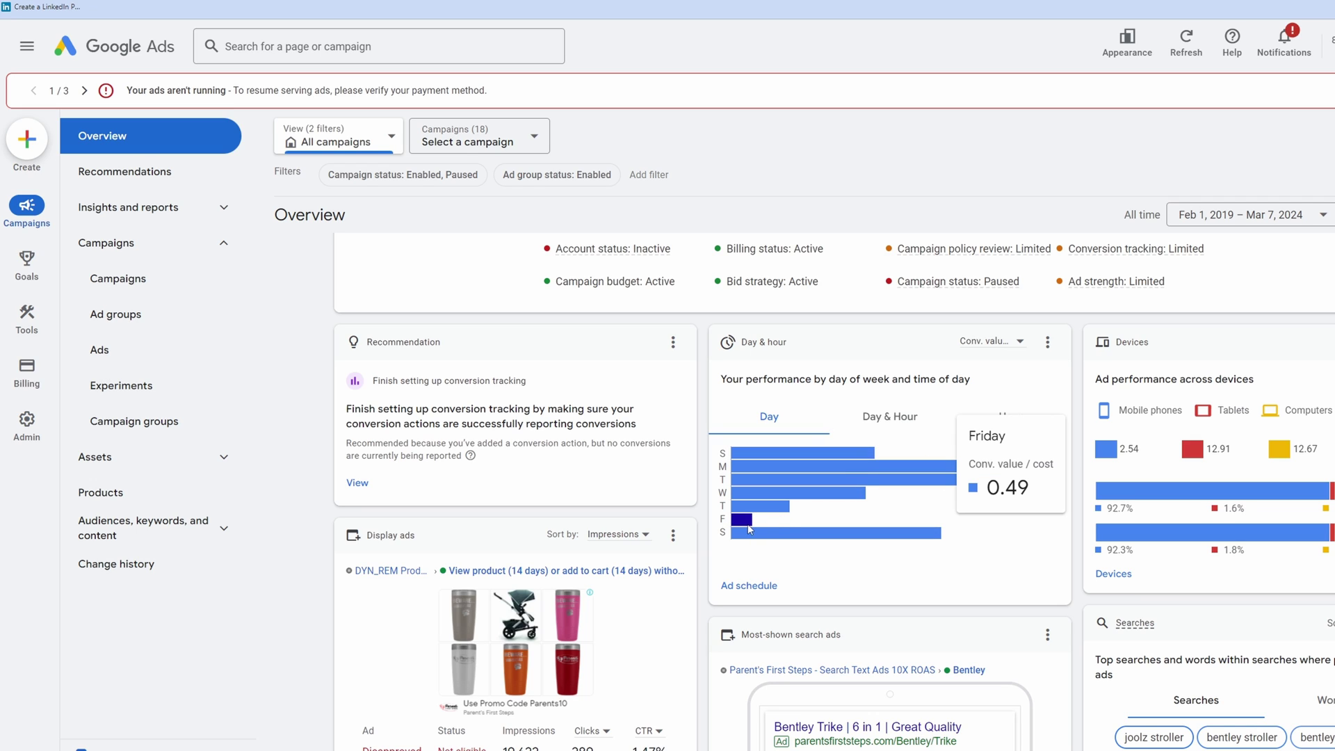
- Change the Day & hour card's metric to Cost and examine the spend per weekday
{"action": "left_click", "coordinate": [987, 345]}
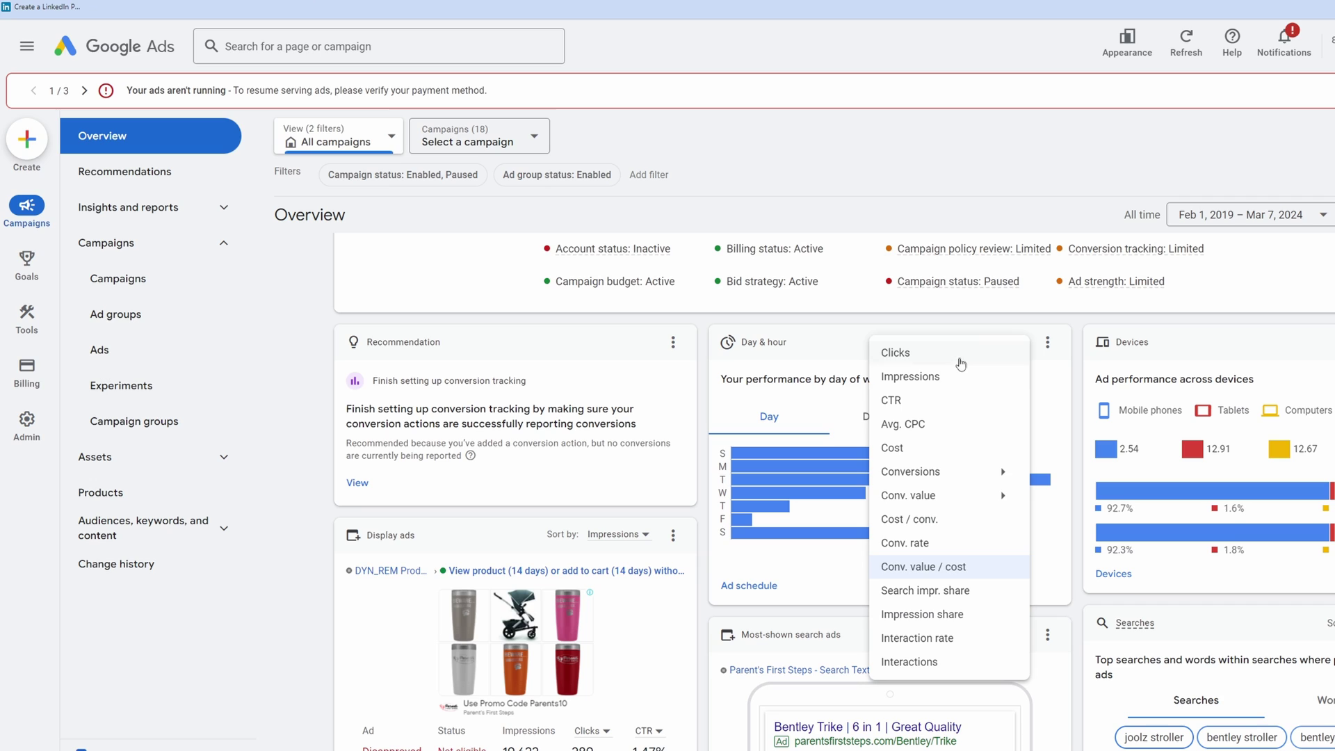
{"action": "left_click", "coordinate": [902, 449]}
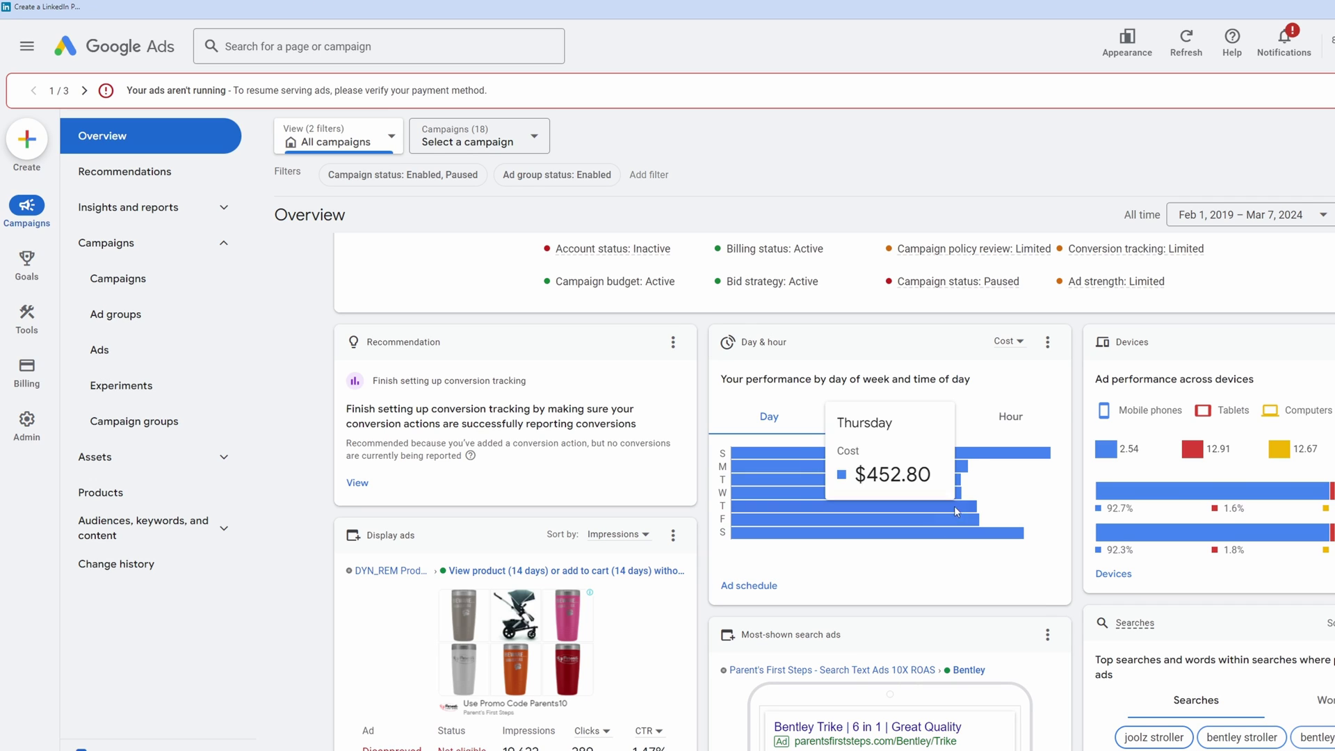
{"action": "mouse_move", "coordinate": [970, 524]}
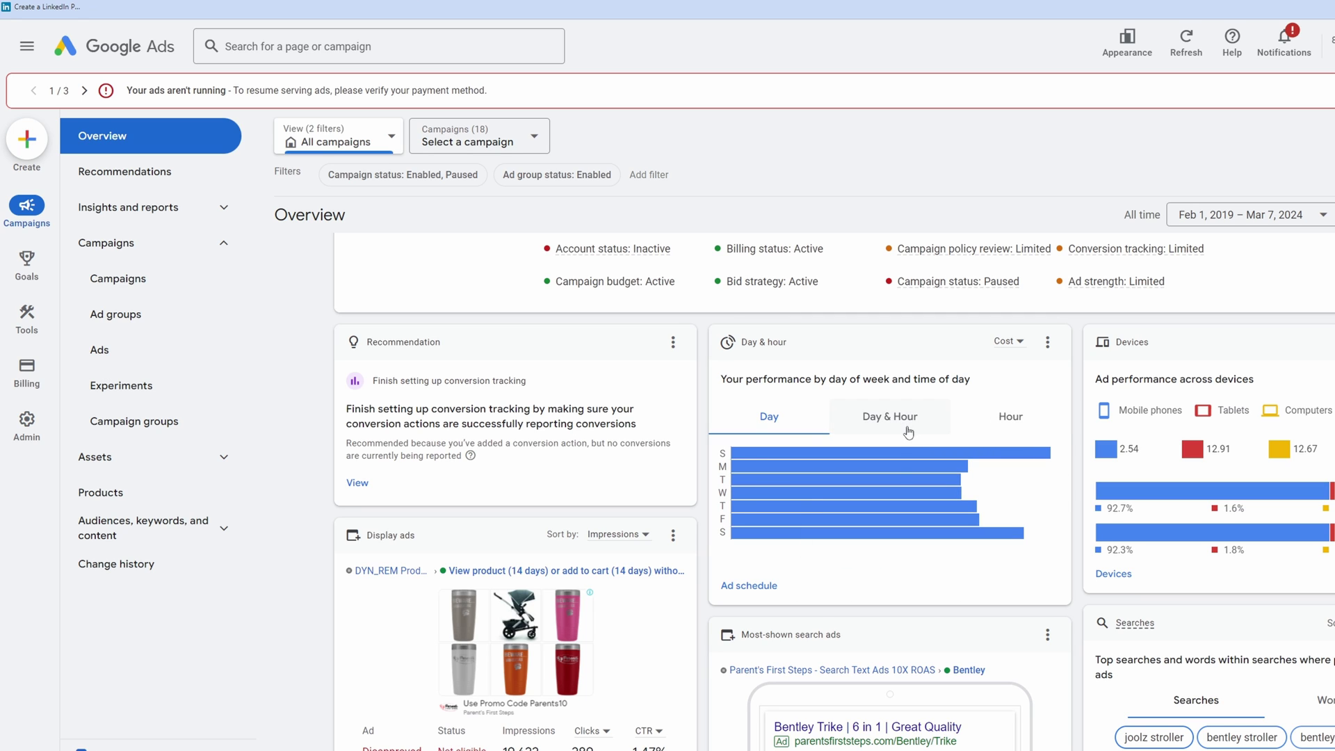
- Break the Day & hour card down by hour and inspect the cost at different times of day
{"action": "left_click", "coordinate": [1025, 420]}
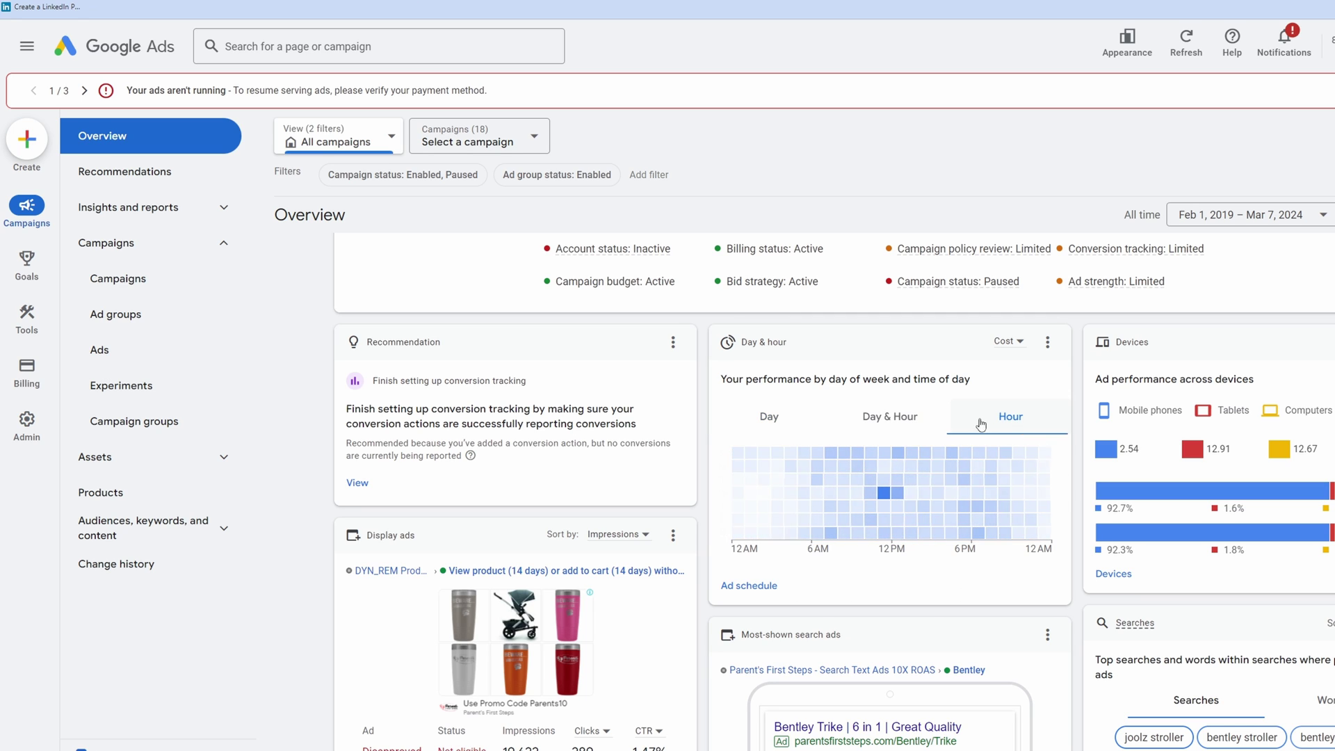
{"action": "mouse_move", "coordinate": [855, 480]}
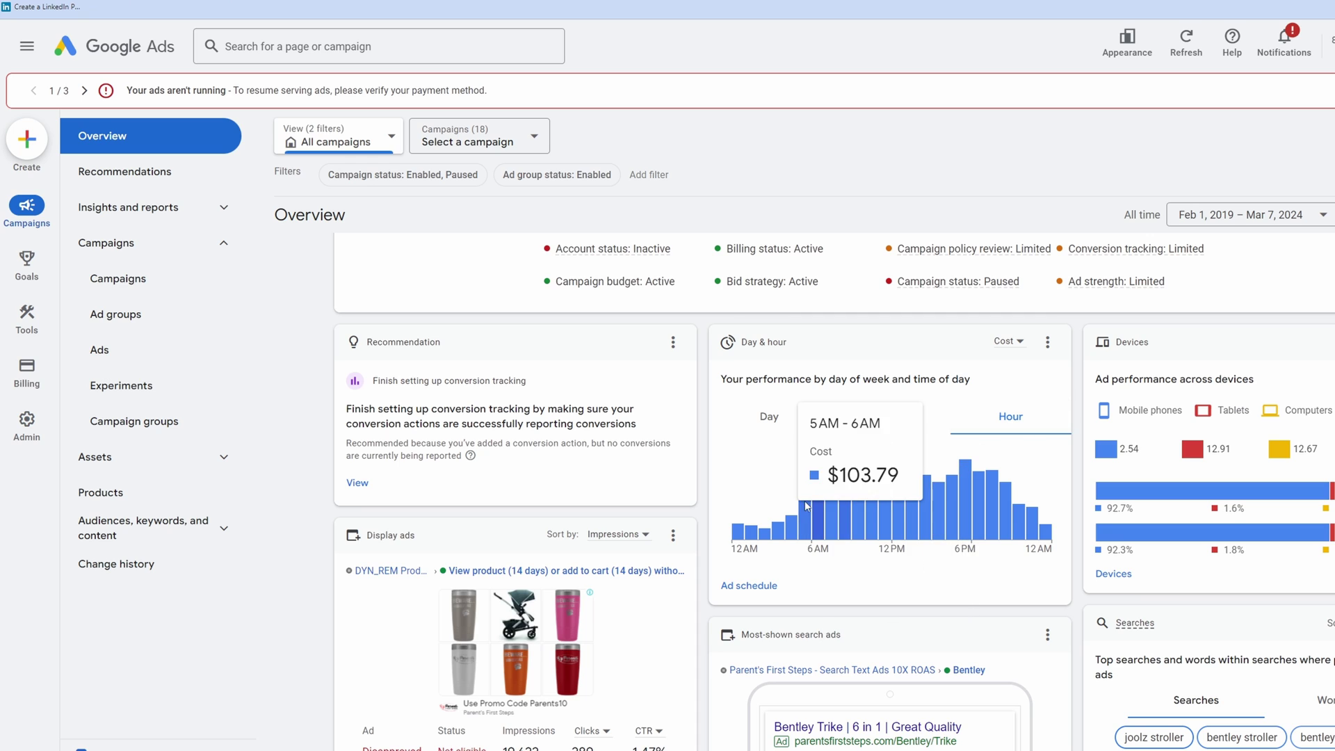
{"action": "mouse_move", "coordinate": [1032, 505]}
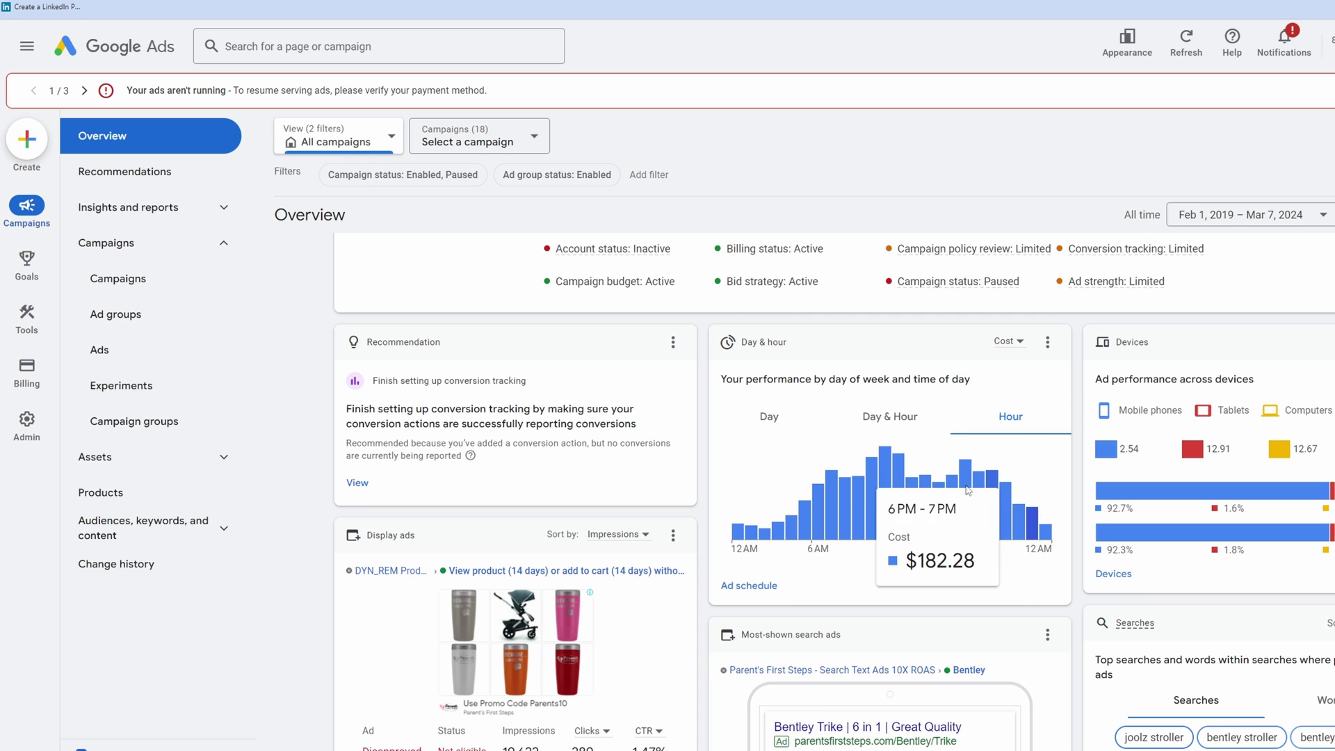
{"action": "mouse_move", "coordinate": [913, 487]}
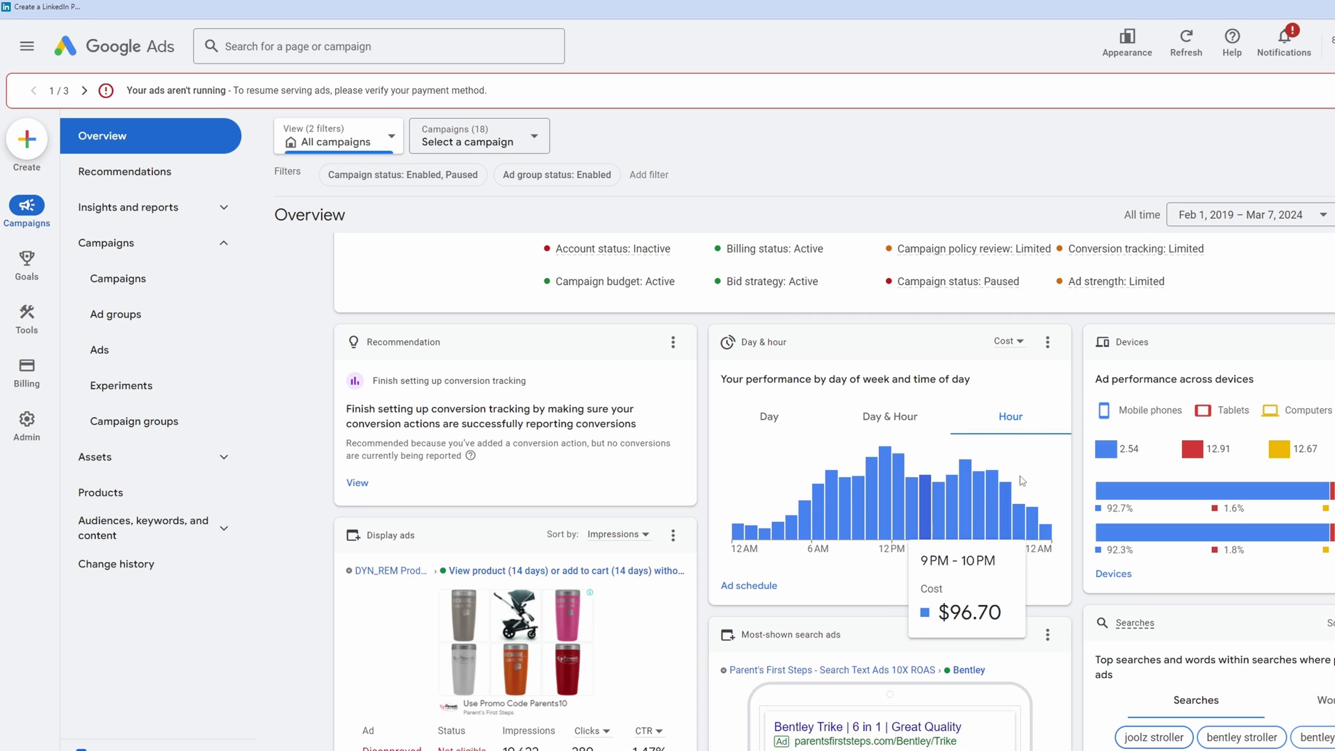
- Change the Day & hour card's metric to Cost / conv. and inspect the 6 AM hour
{"action": "left_click", "coordinate": [1017, 342]}
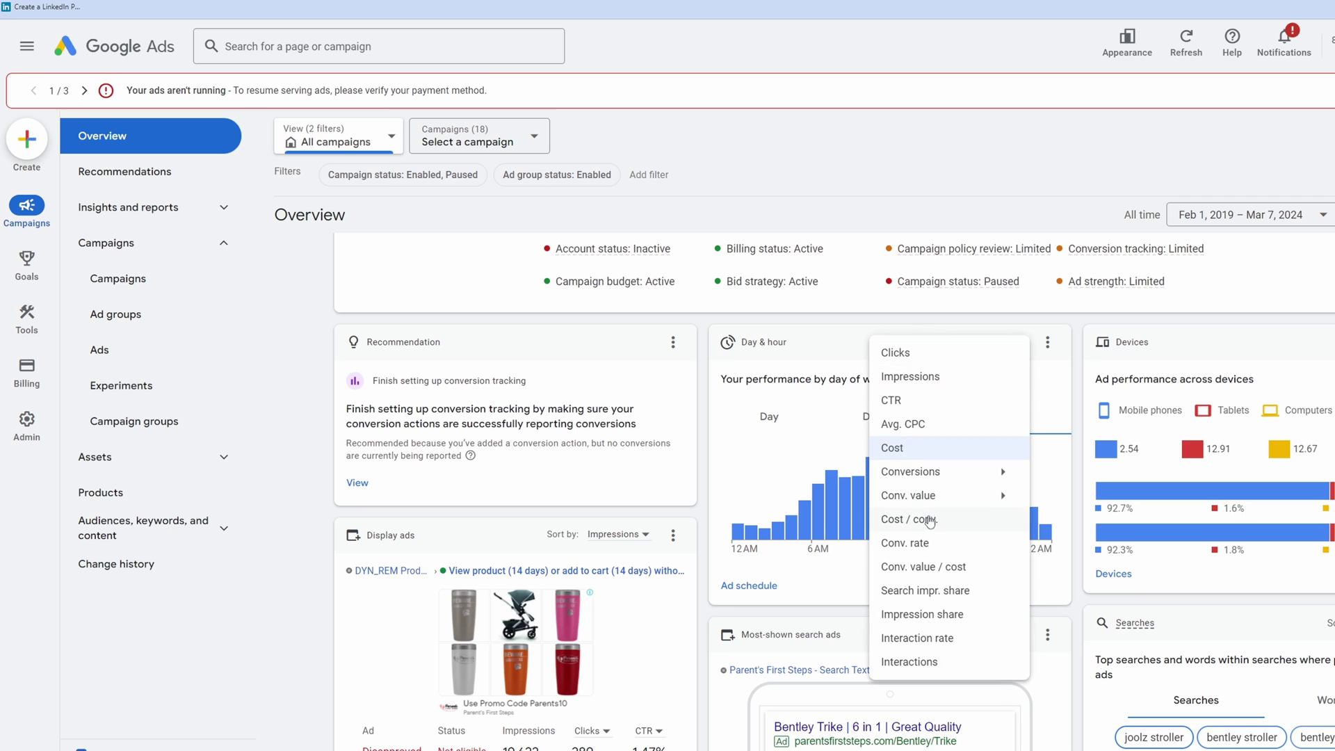
{"action": "left_click", "coordinate": [894, 527]}
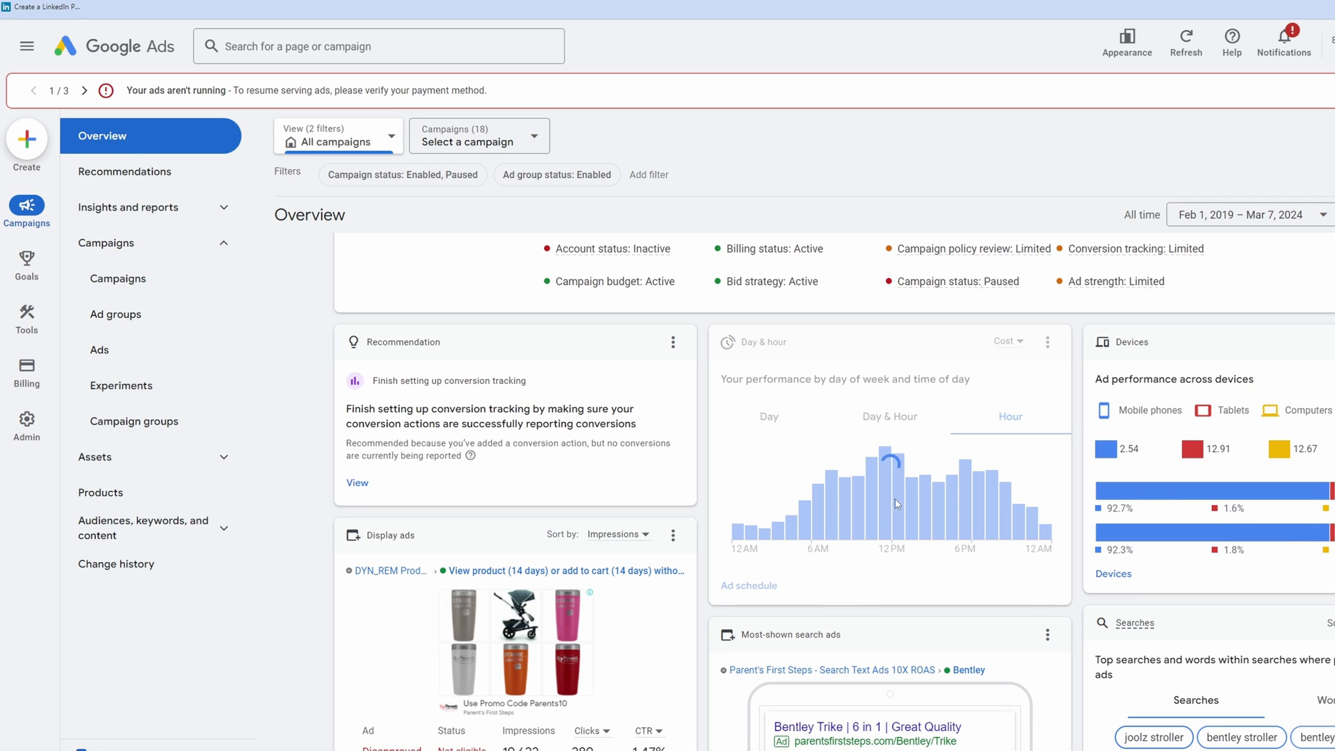
{"action": "mouse_move", "coordinate": [818, 520]}
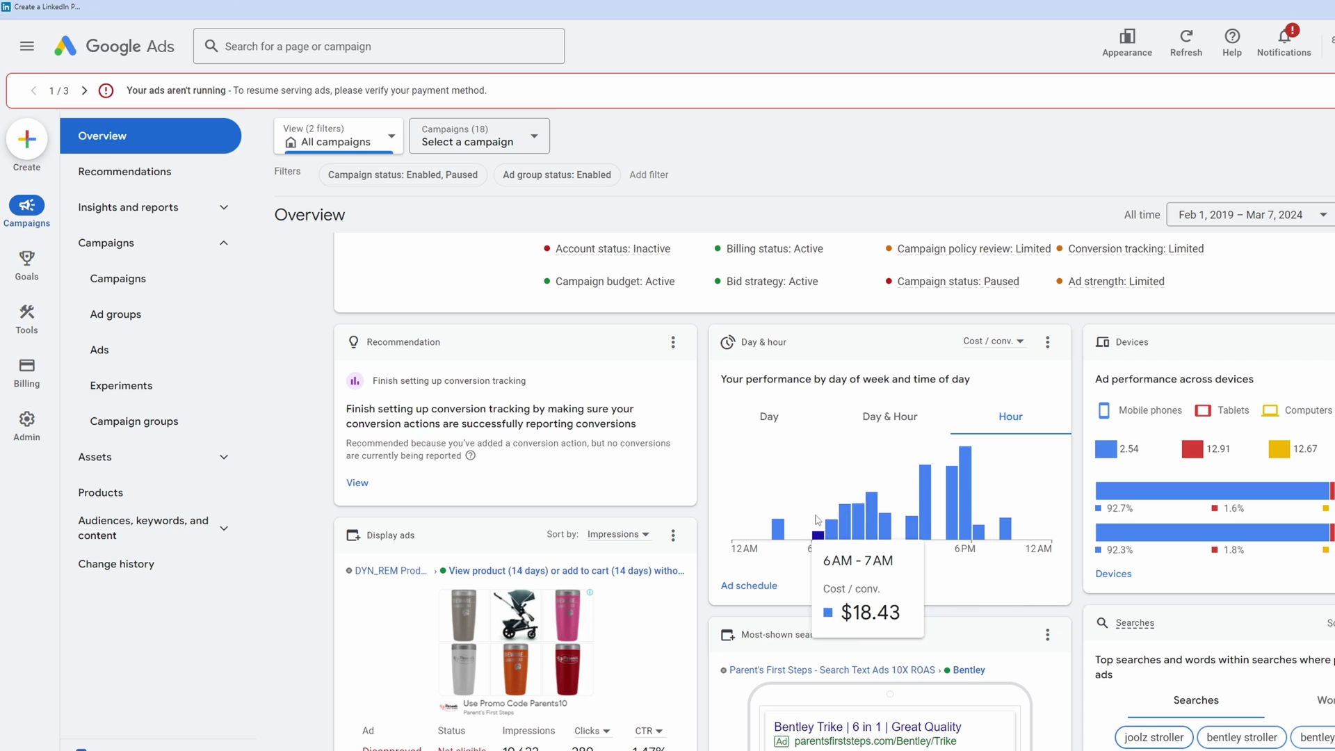
- Inspect the Cost / conv. of different hours in the Day & hour card, including 10 AM, 2 PM and 8 PM
{"action": "mouse_move", "coordinate": [1008, 480]}
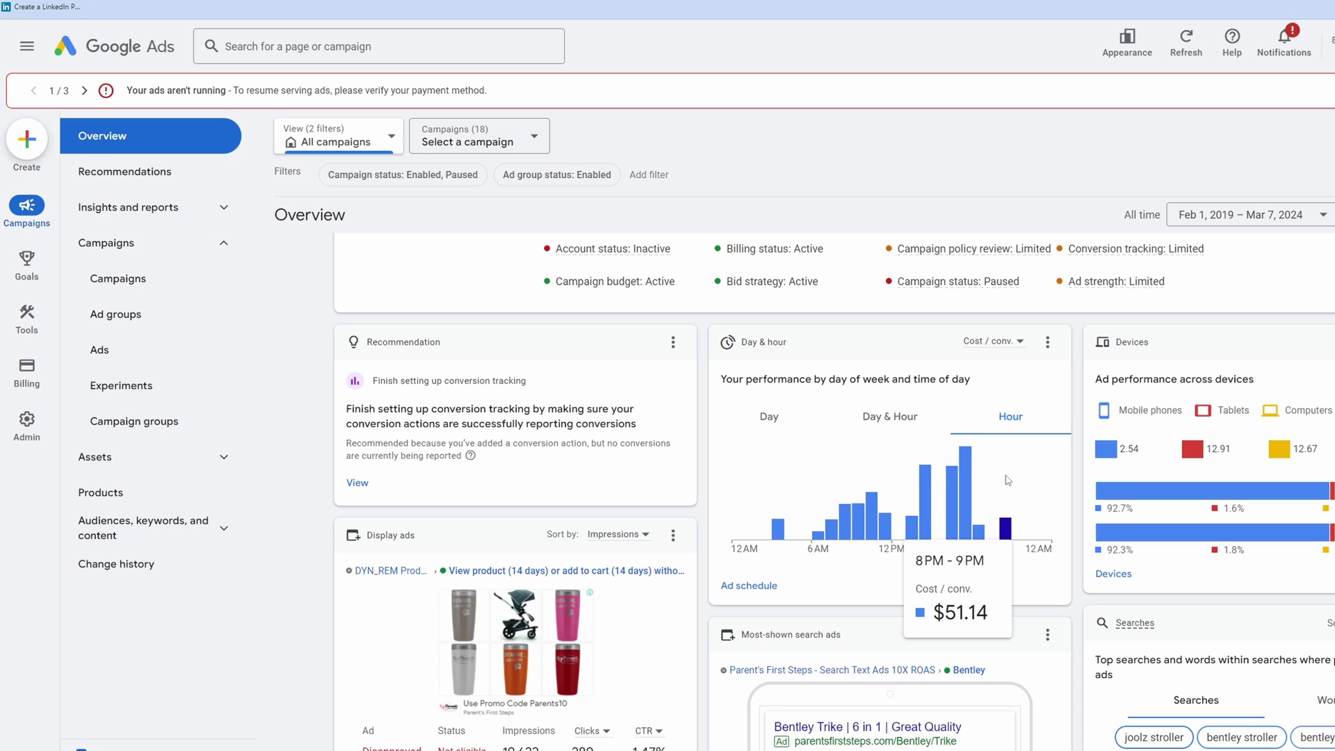
{"action": "mouse_move", "coordinate": [874, 522]}
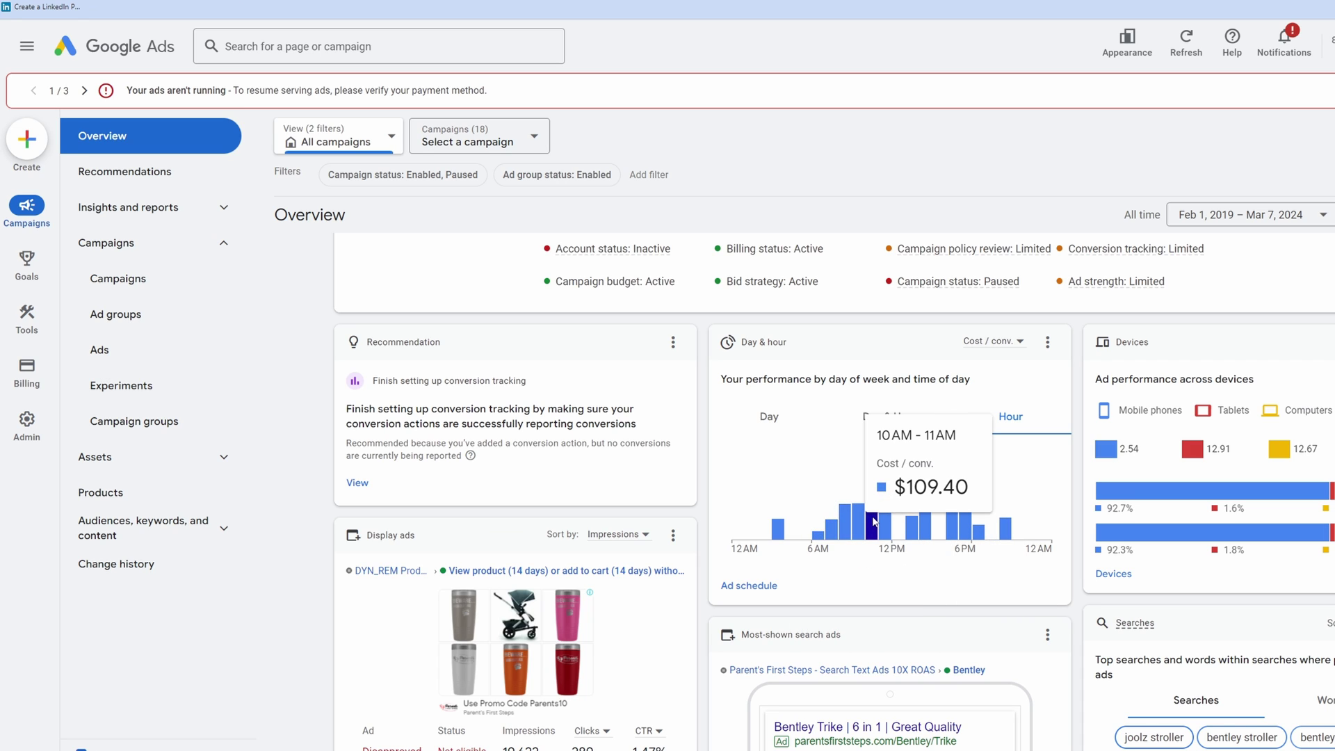
{"action": "mouse_move", "coordinate": [963, 497]}
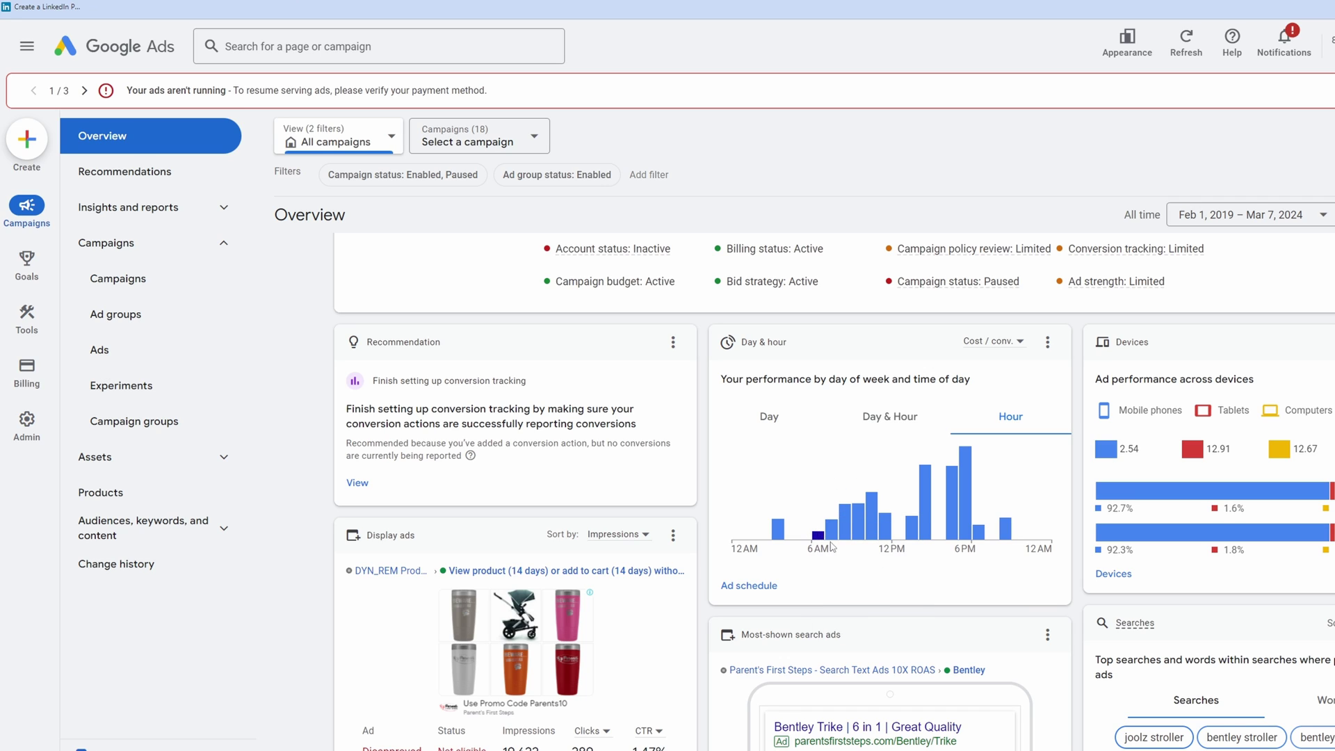
{"action": "mouse_move", "coordinate": [1056, 530]}
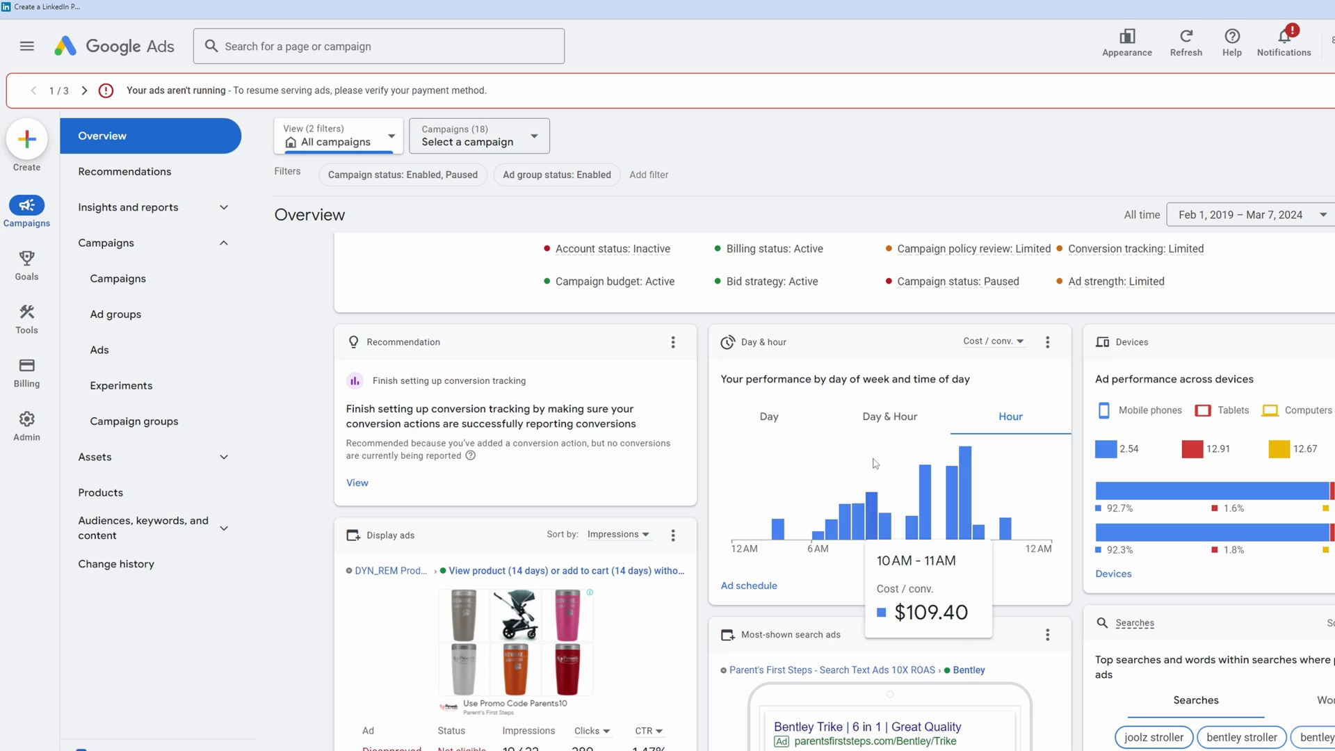
{"action": "scroll", "coordinate": [996, 454], "scroll_direction": "down", "scroll_amount": 2}
{"action": "scroll", "coordinate": [1002, 466], "scroll_direction": "up", "scroll_amount": 4}
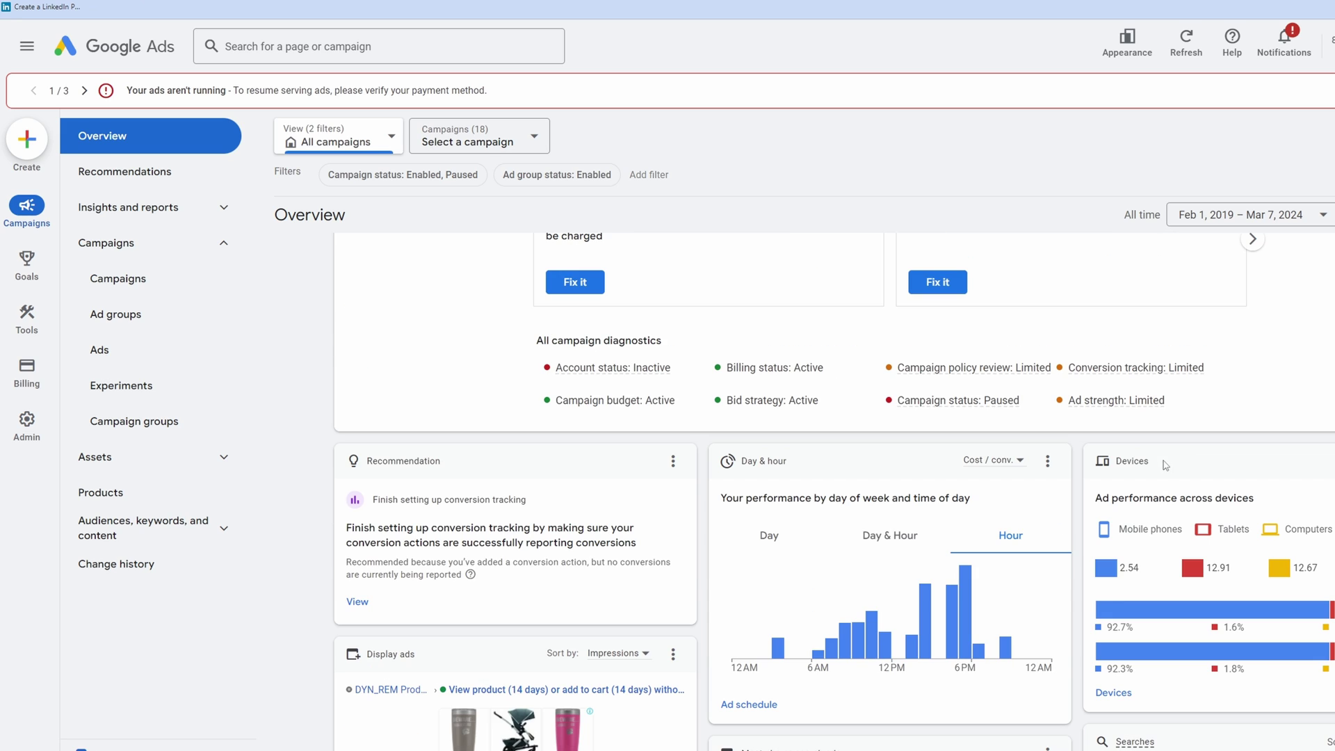
{"action": "scroll", "coordinate": [1161, 482], "scroll_direction": "down", "scroll_amount": 2}
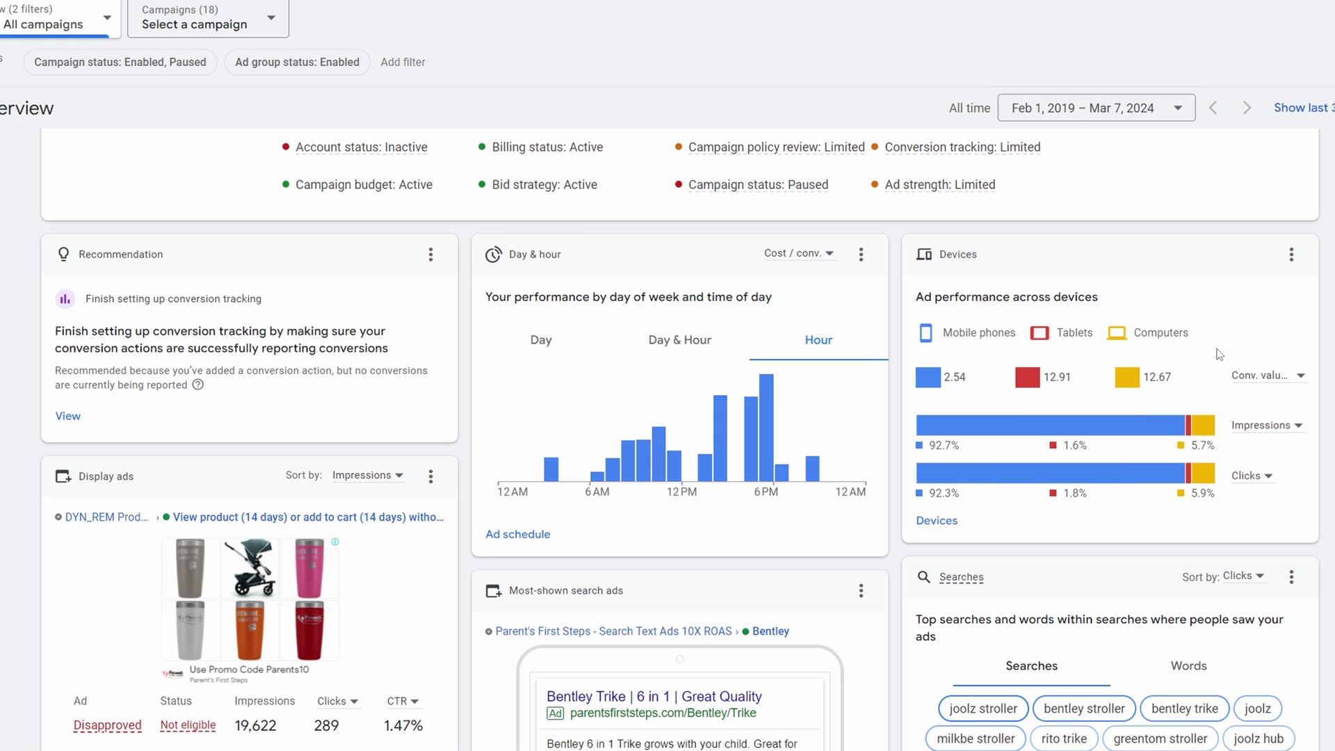
{"action": "mouse_move", "coordinate": [799, 404]}
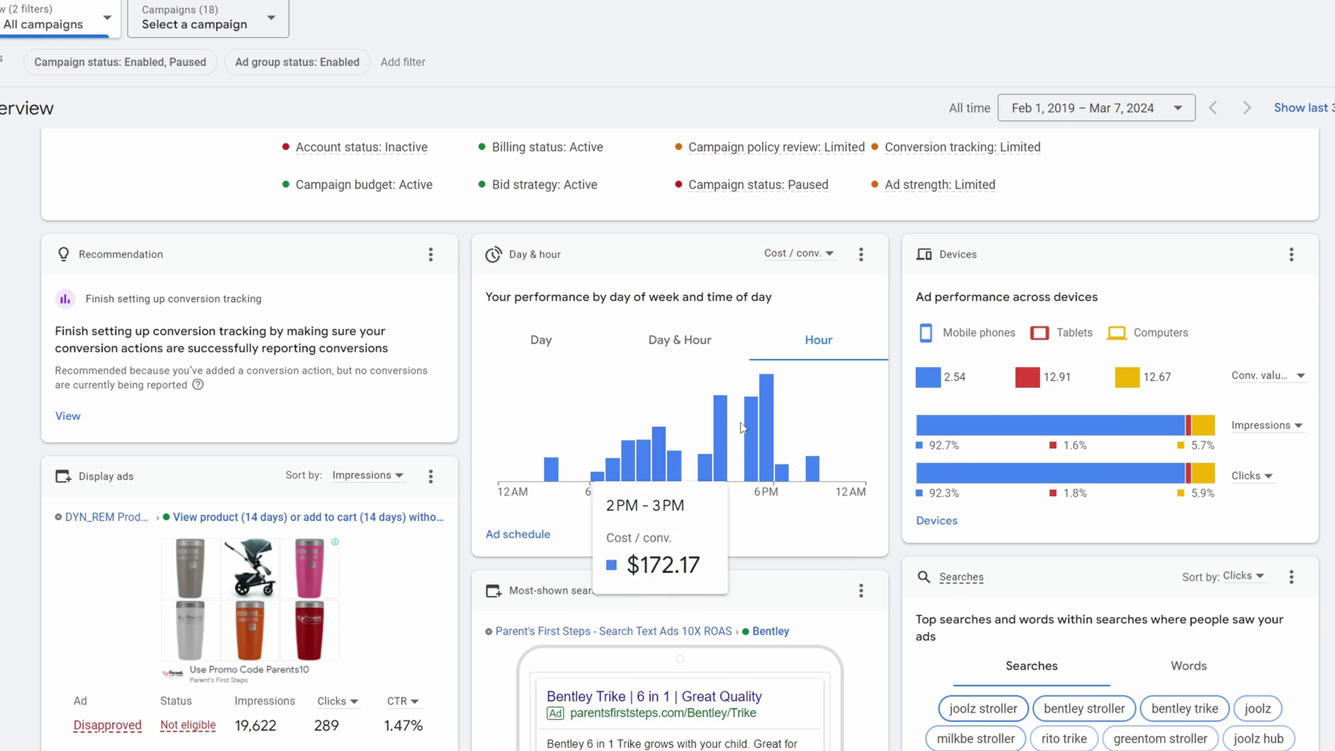
- Change the Devices card's first metric to Cost / conv. and compare it across computers, mobile phones and tablets
{"action": "left_click", "coordinate": [1264, 379]}
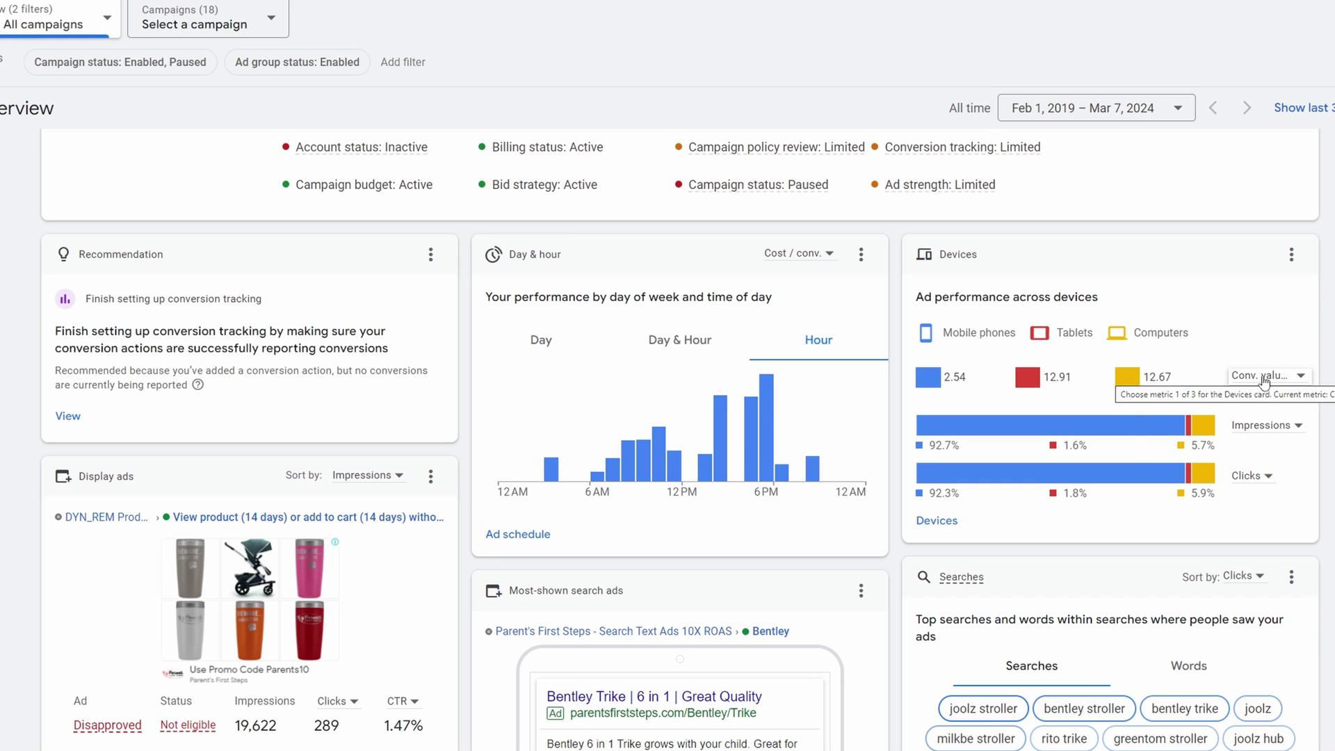
{"action": "scroll", "coordinate": [1210, 664], "scroll_direction": "down", "scroll_amount": 2}
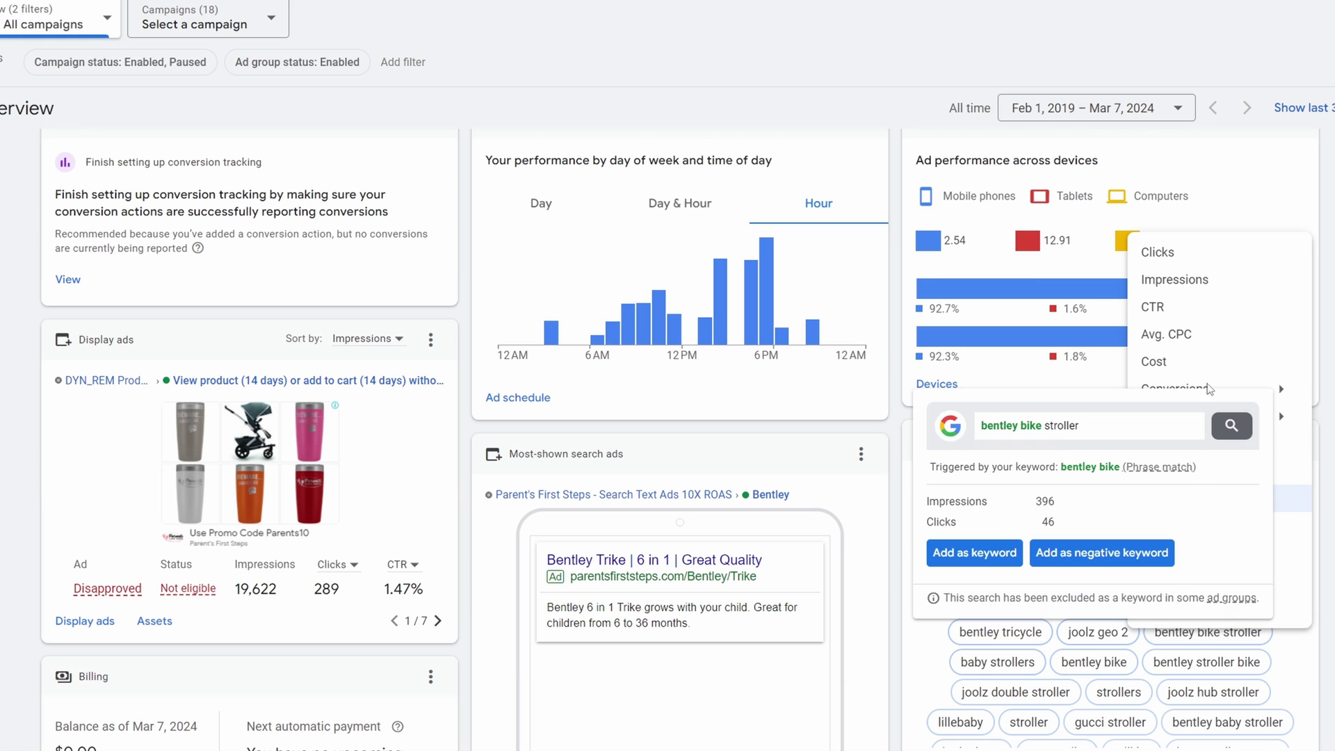
{"action": "left_click", "coordinate": [1215, 438]}
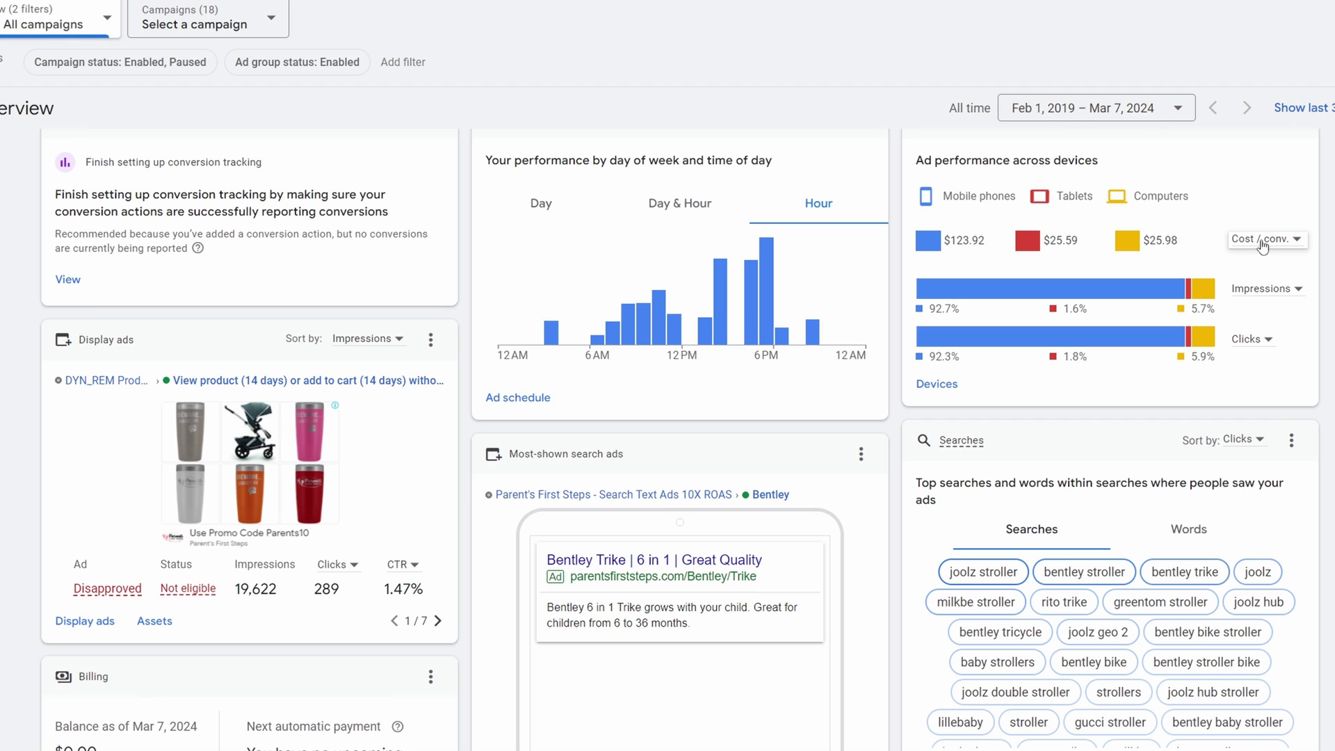
{"action": "mouse_move", "coordinate": [1149, 246]}
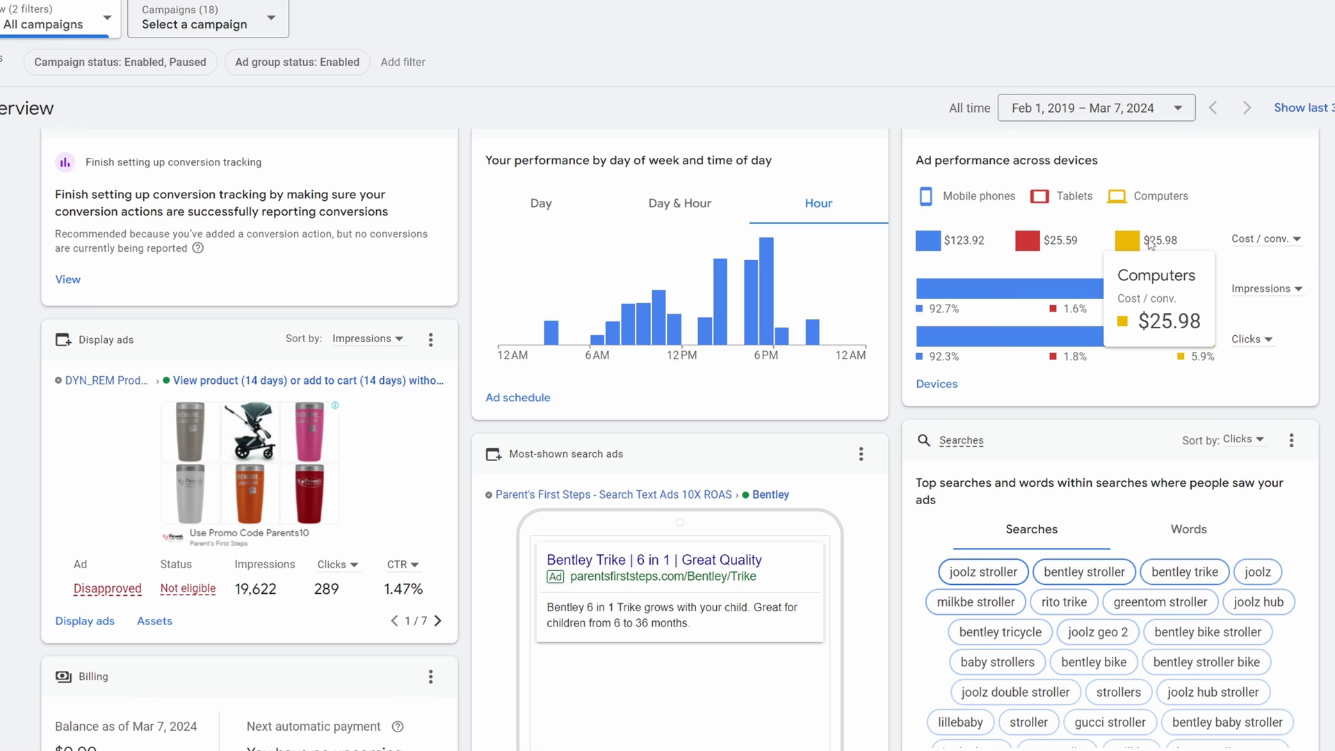
{"action": "mouse_move", "coordinate": [934, 253]}
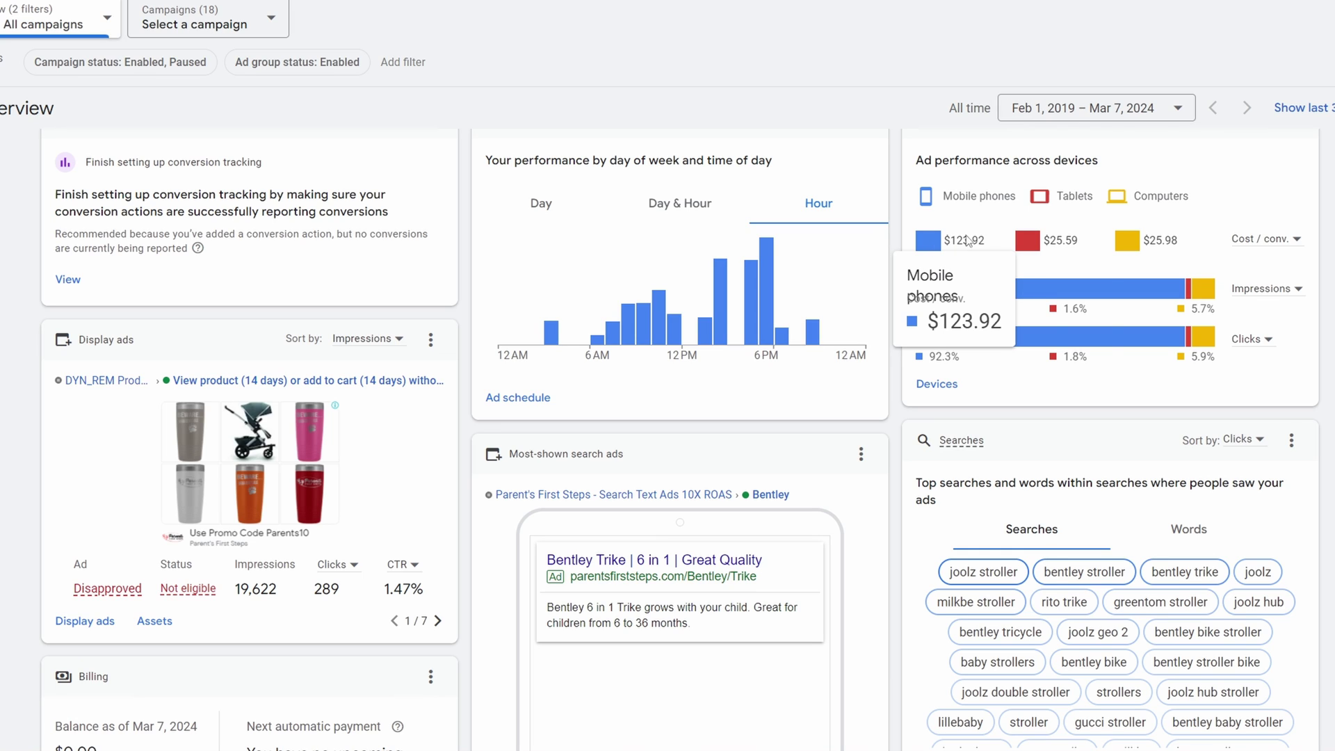
{"action": "mouse_move", "coordinate": [1062, 241]}
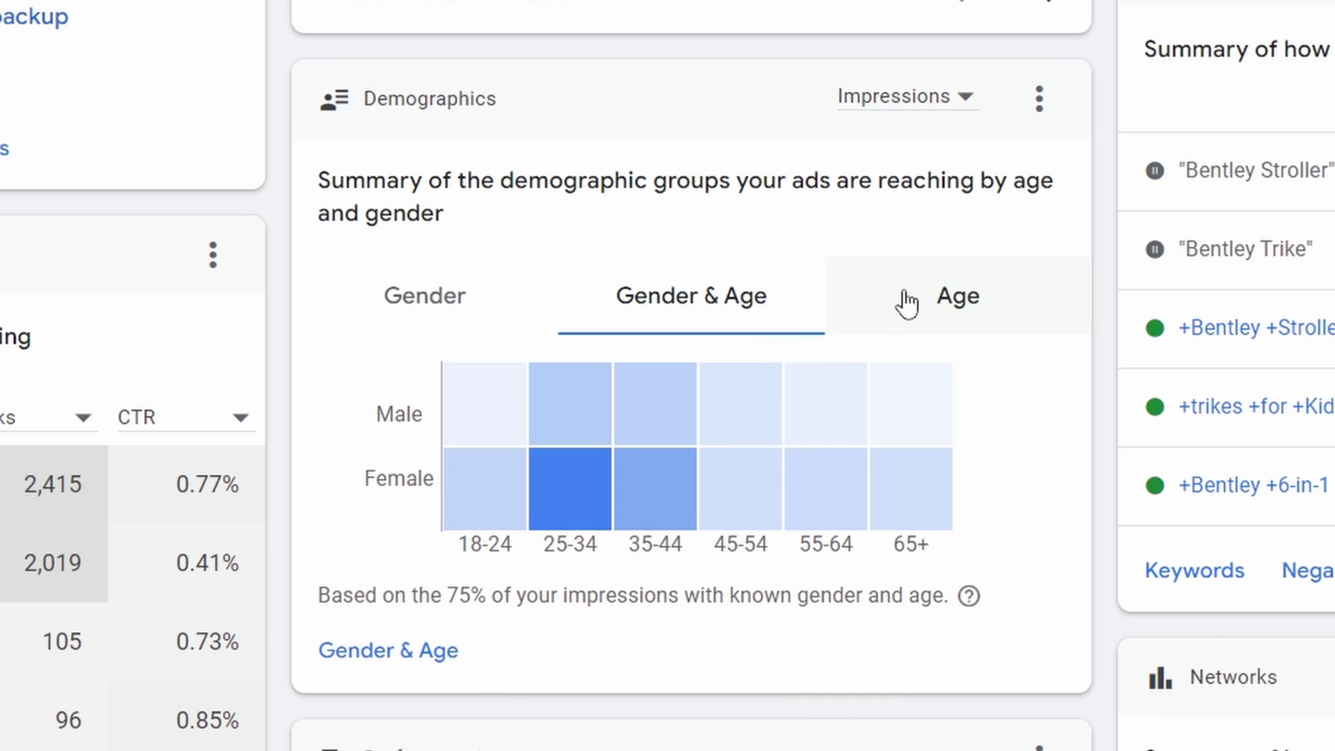
- Break the Demographics card down by age and then by gender, and inspect the Google search clicks in the Networks card
{"action": "left_click", "coordinate": [910, 319]}
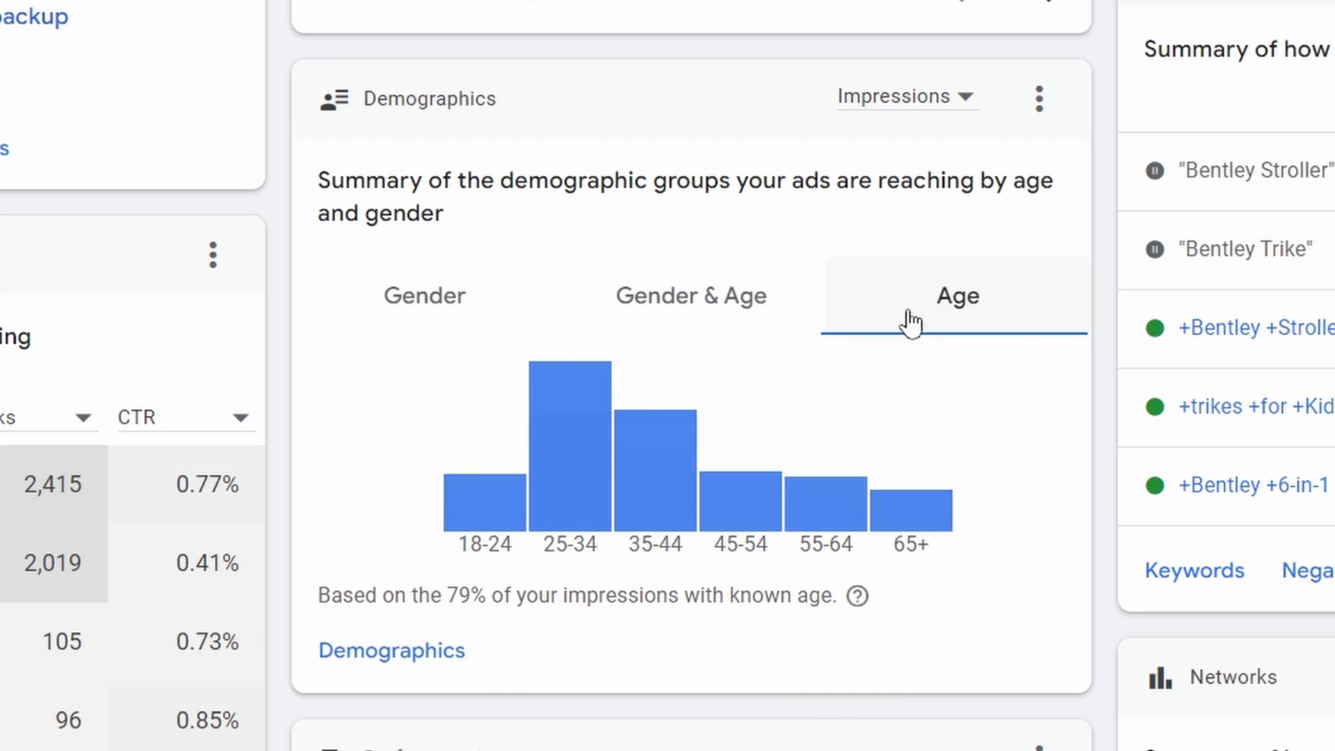
{"action": "left_click", "coordinate": [554, 318]}
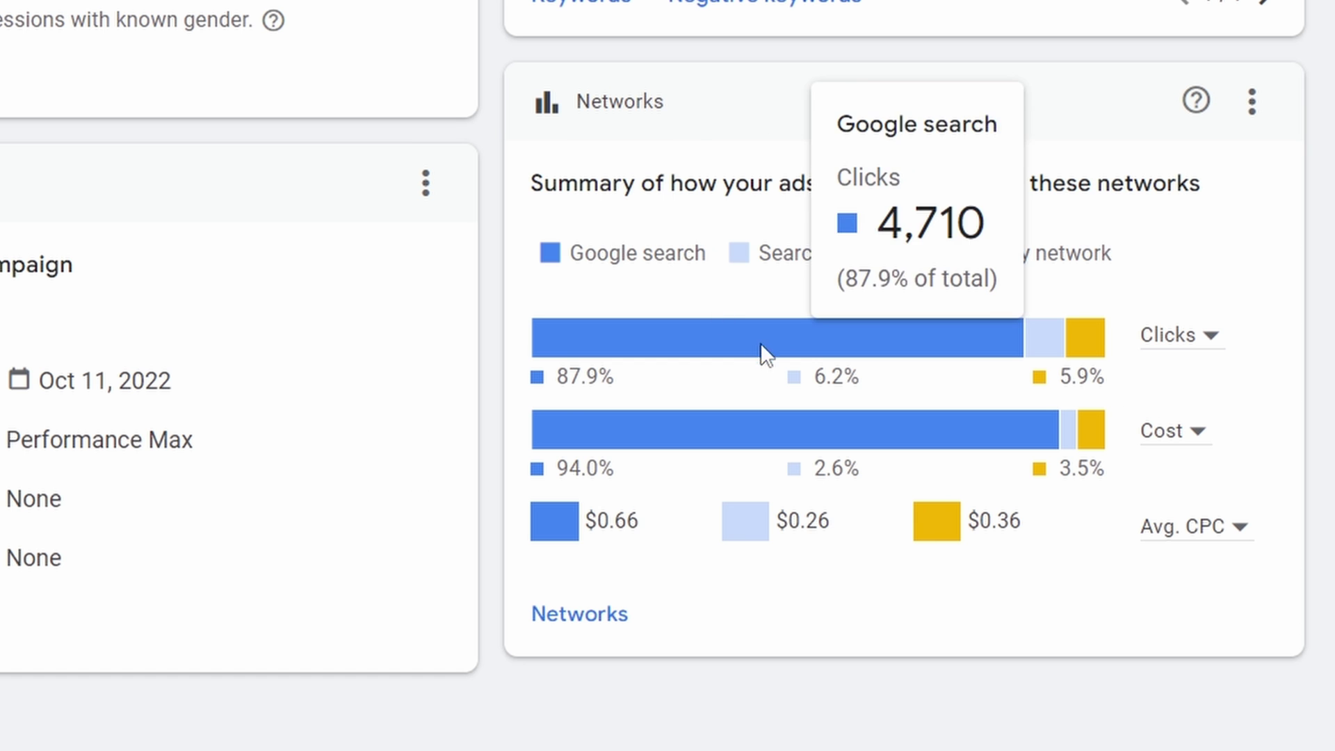
{"action": "mouse_move", "coordinate": [764, 358]}
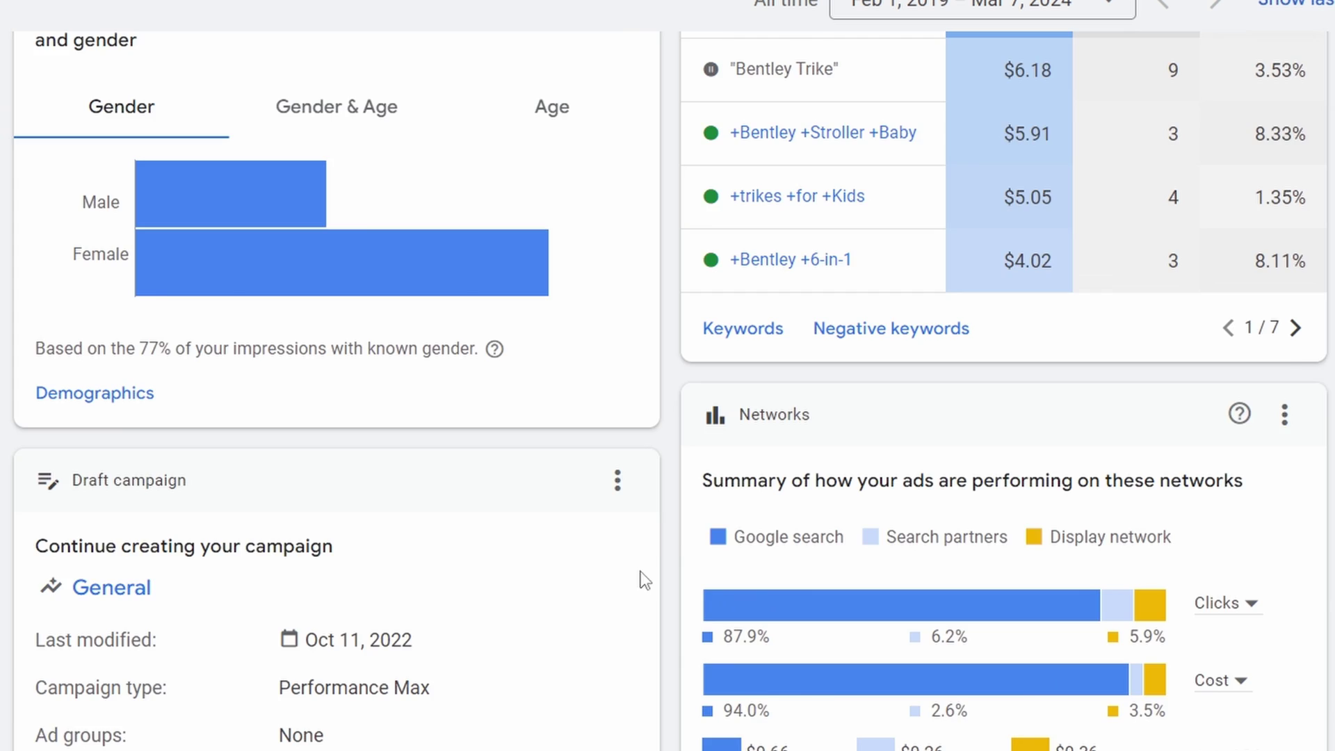
- Review the Overview cards for day and hour, devices, search ads, searches, keywords, demographics and networks
{"action": "mouse_move", "coordinate": [192, 466]}
{"action": "scroll", "coordinate": [193, 466], "scroll_direction": "up", "scroll_amount": 9}
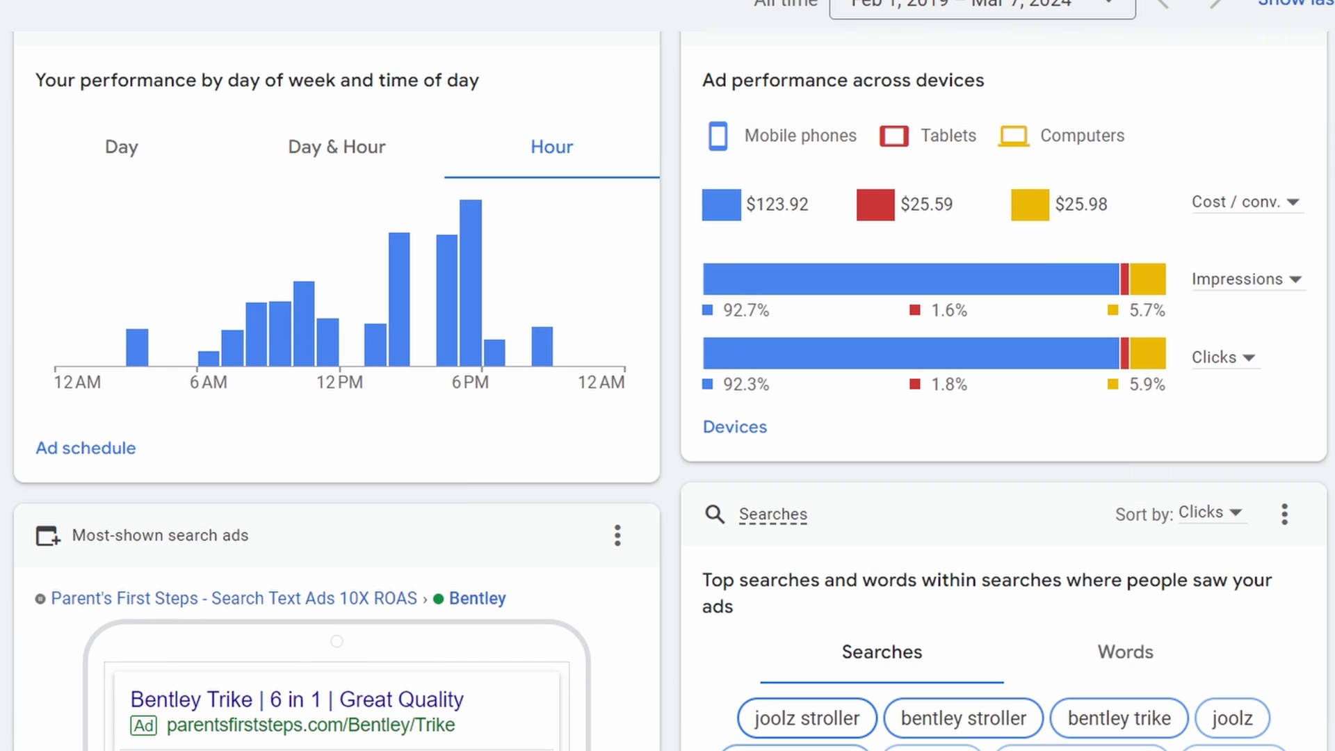
{"action": "scroll", "coordinate": [140, 441], "scroll_direction": "down", "scroll_amount": 18}
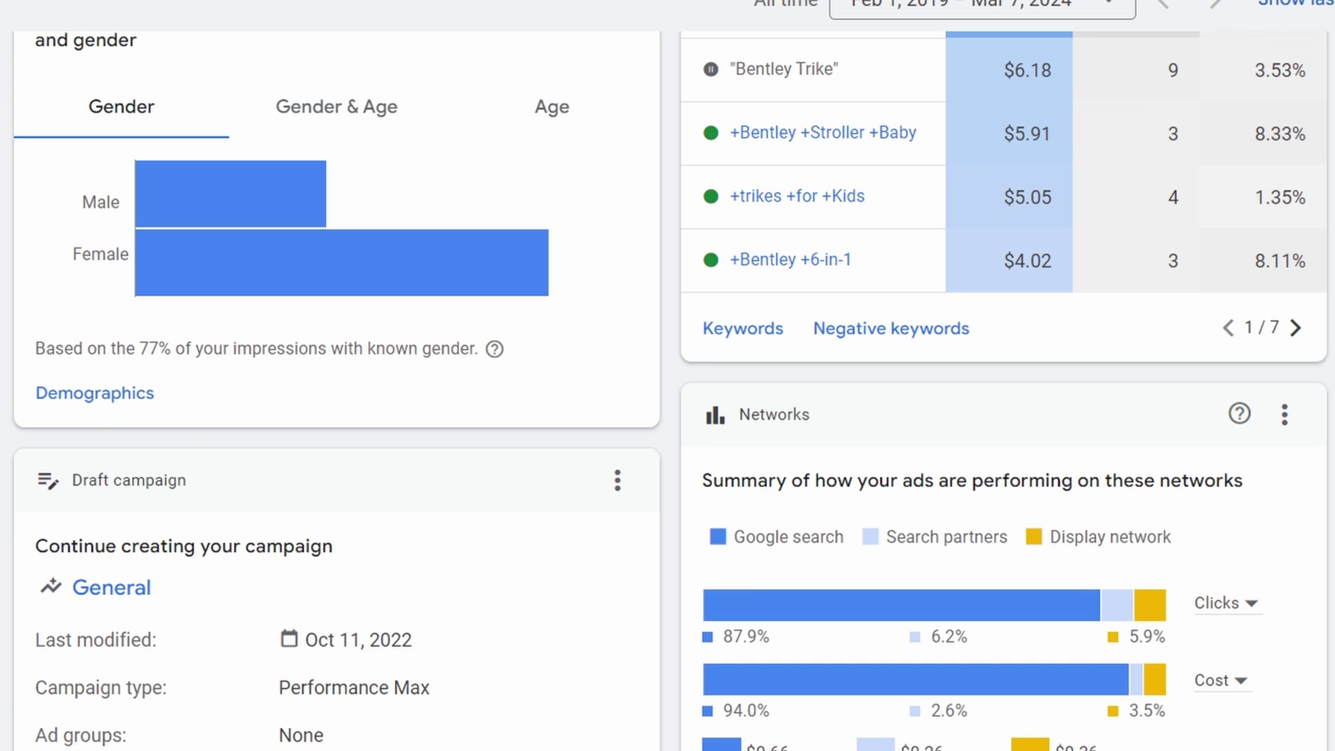
{"action": "scroll", "coordinate": [918, 483], "scroll_direction": "down", "scroll_amount": 5}
{"action": "scroll", "coordinate": [1020, 491], "scroll_direction": "up", "scroll_amount": 15}
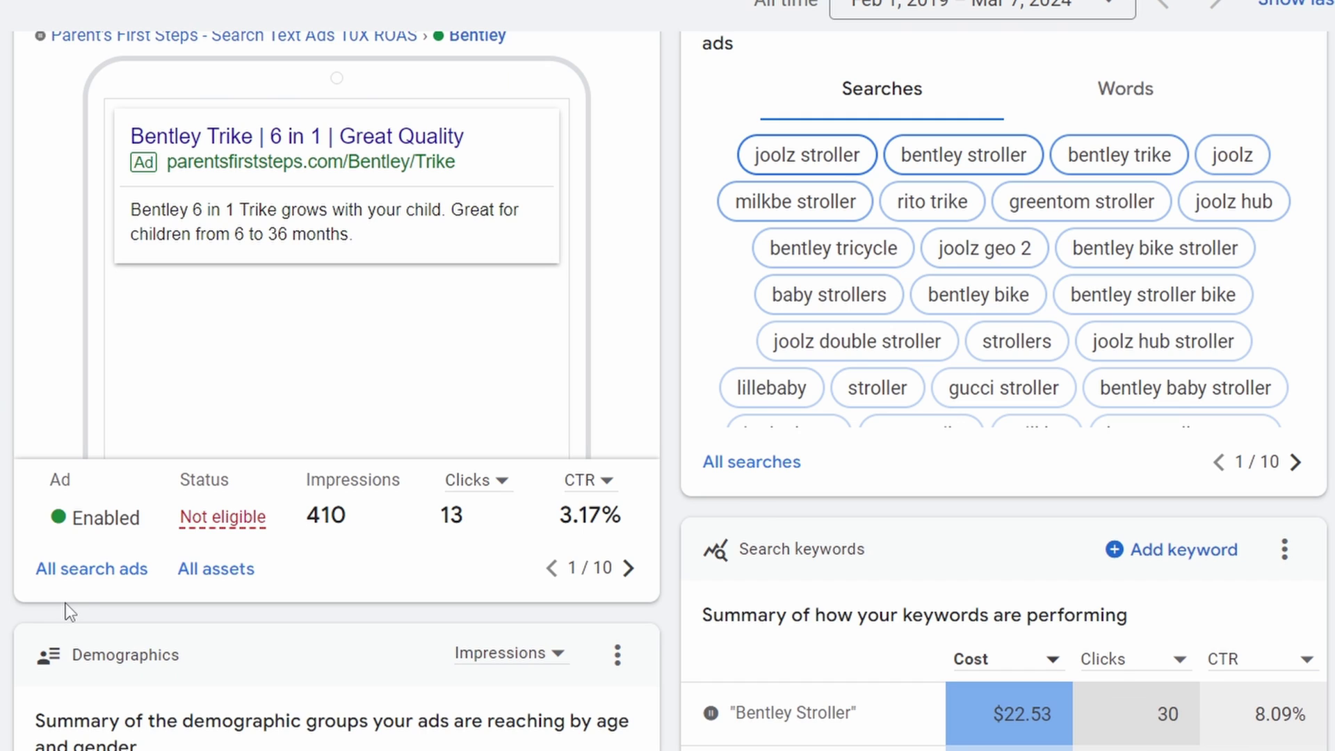
{"action": "scroll", "coordinate": [65, 603], "scroll_direction": "up", "scroll_amount": 10}
- Open the Campaigns page and look through the performance columns of the campaign table
{"action": "mouse_move", "coordinate": [132, 596]}
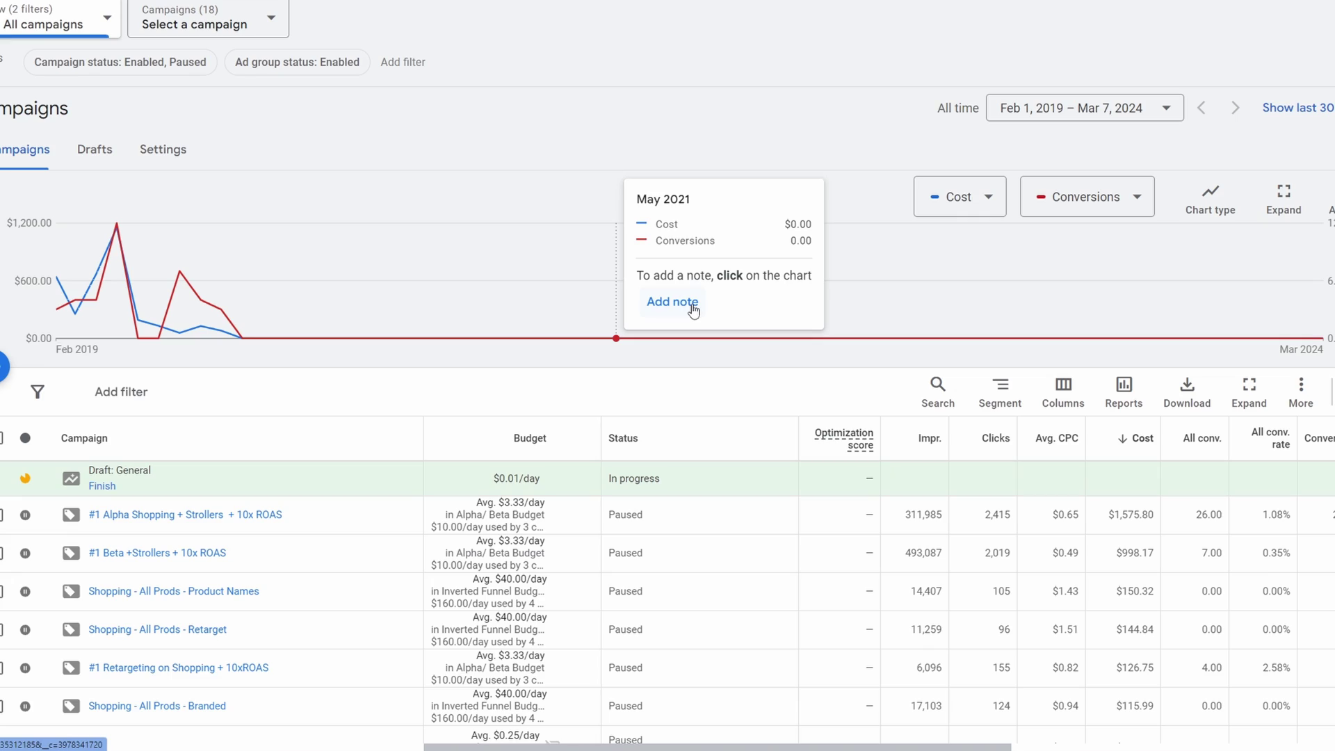
{"action": "scroll", "coordinate": [694, 311], "scroll_direction": "down", "scroll_amount": 4}
{"action": "scroll", "coordinate": [703, 292], "scroll_direction": "up", "scroll_amount": 2}
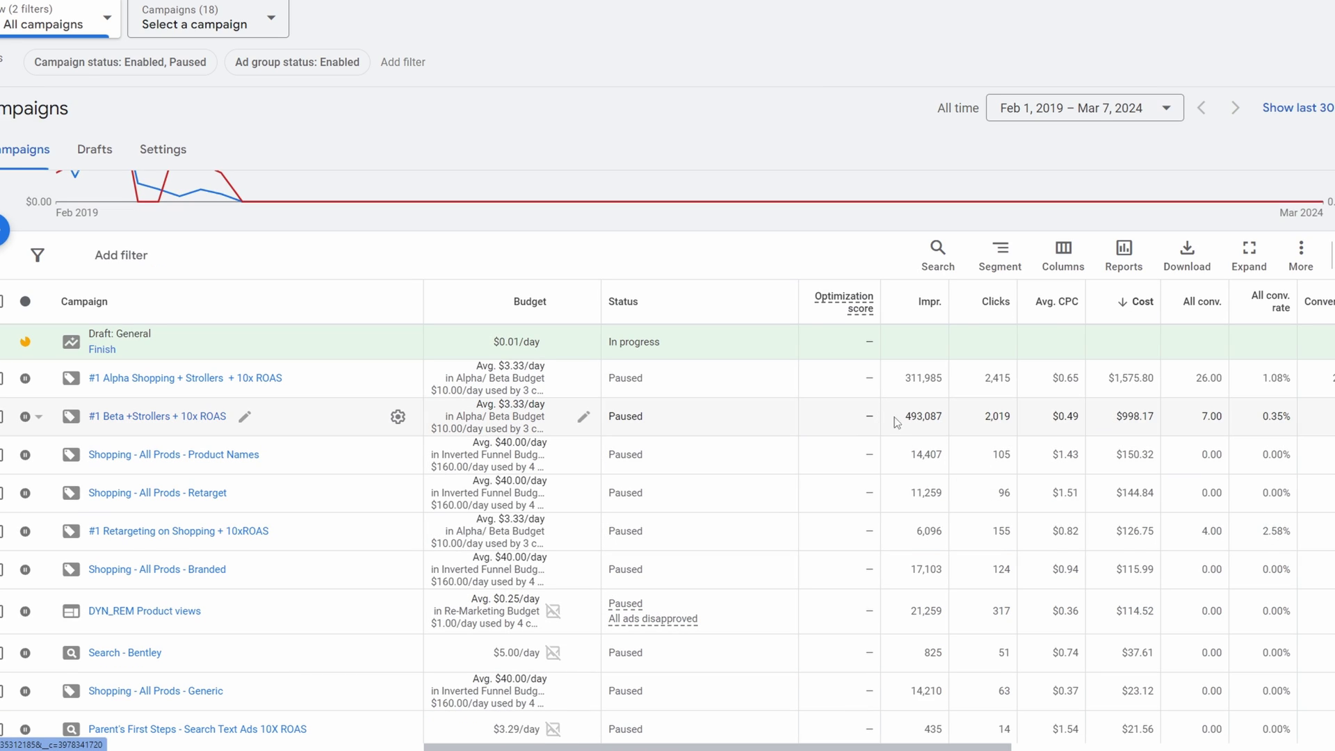
{"action": "scroll", "coordinate": [897, 417], "scroll_direction": "right", "scroll_amount": 5}
{"action": "scroll", "coordinate": [800, 407], "scroll_direction": "left", "scroll_amount": 5}
- Filter the view to the #1 Alpha Shopping + Strollers + 10x ROAS campaign, look through its columns, and remove the filter again
{"action": "left_click", "coordinate": [3, 378]}
{"action": "left_click", "coordinate": [313, 255]}
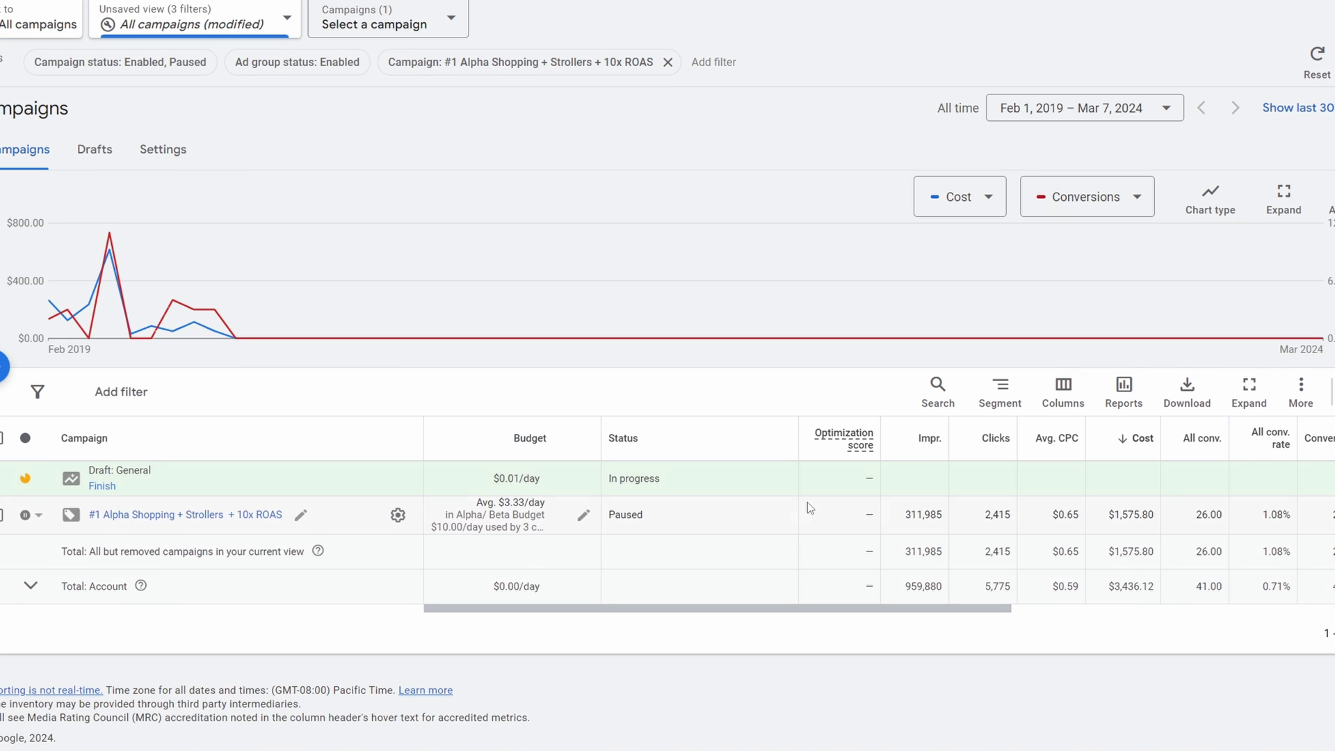
{"action": "scroll", "coordinate": [806, 503], "scroll_direction": "right", "scroll_amount": 5}
{"action": "scroll", "coordinate": [814, 502], "scroll_direction": "left", "scroll_amount": 5}
{"action": "left_click", "coordinate": [667, 62]}
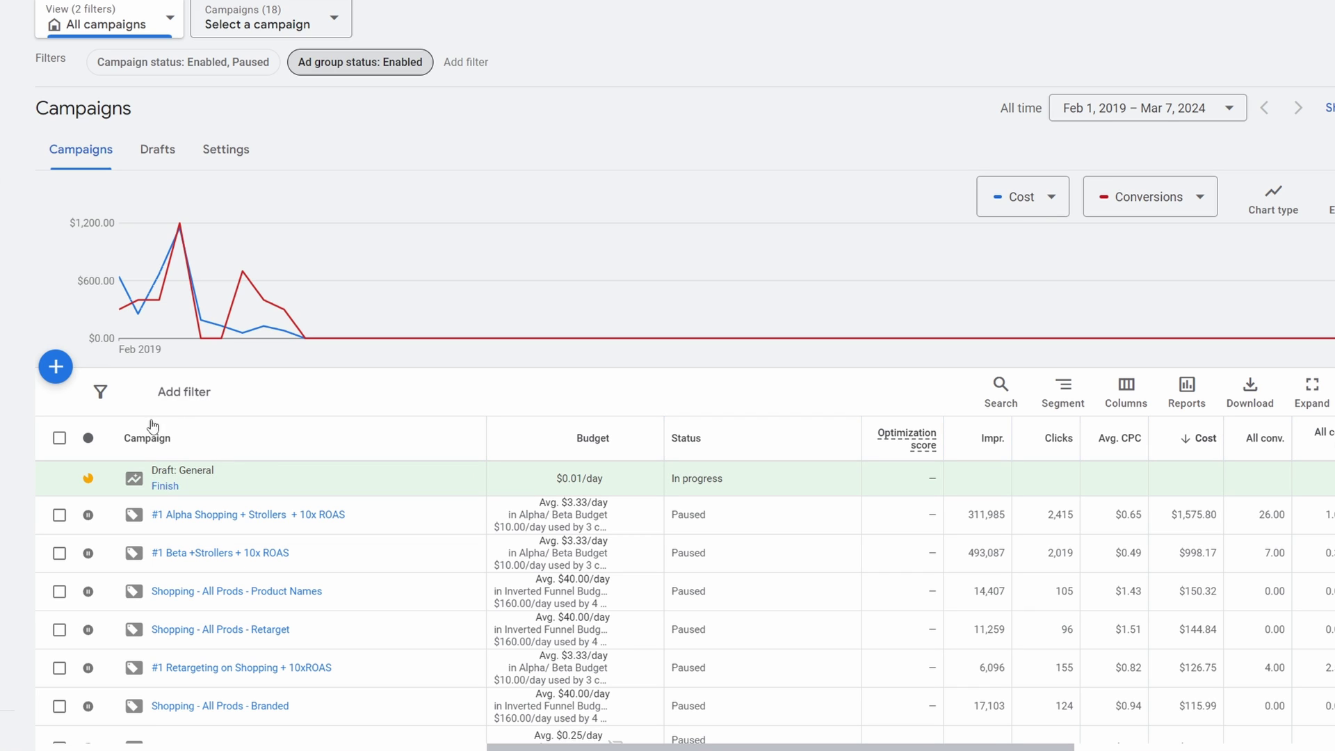
- Select only the #1 Alpha Shopping + Strollers + 10x ROAS campaign in the table and filter the view to it
{"action": "left_click", "coordinate": [58, 515]}
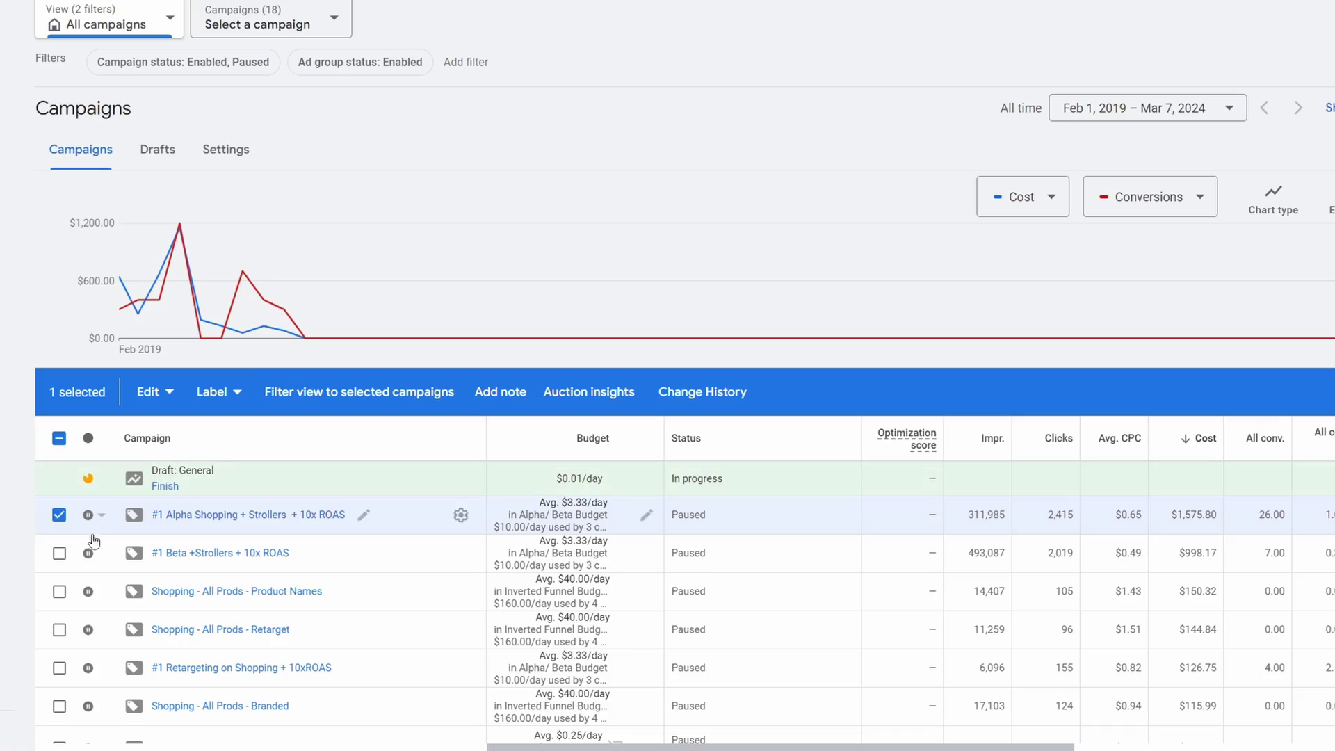
{"action": "left_click", "coordinate": [59, 553]}
{"action": "left_click", "coordinate": [60, 591]}
{"action": "left_click", "coordinate": [59, 553]}
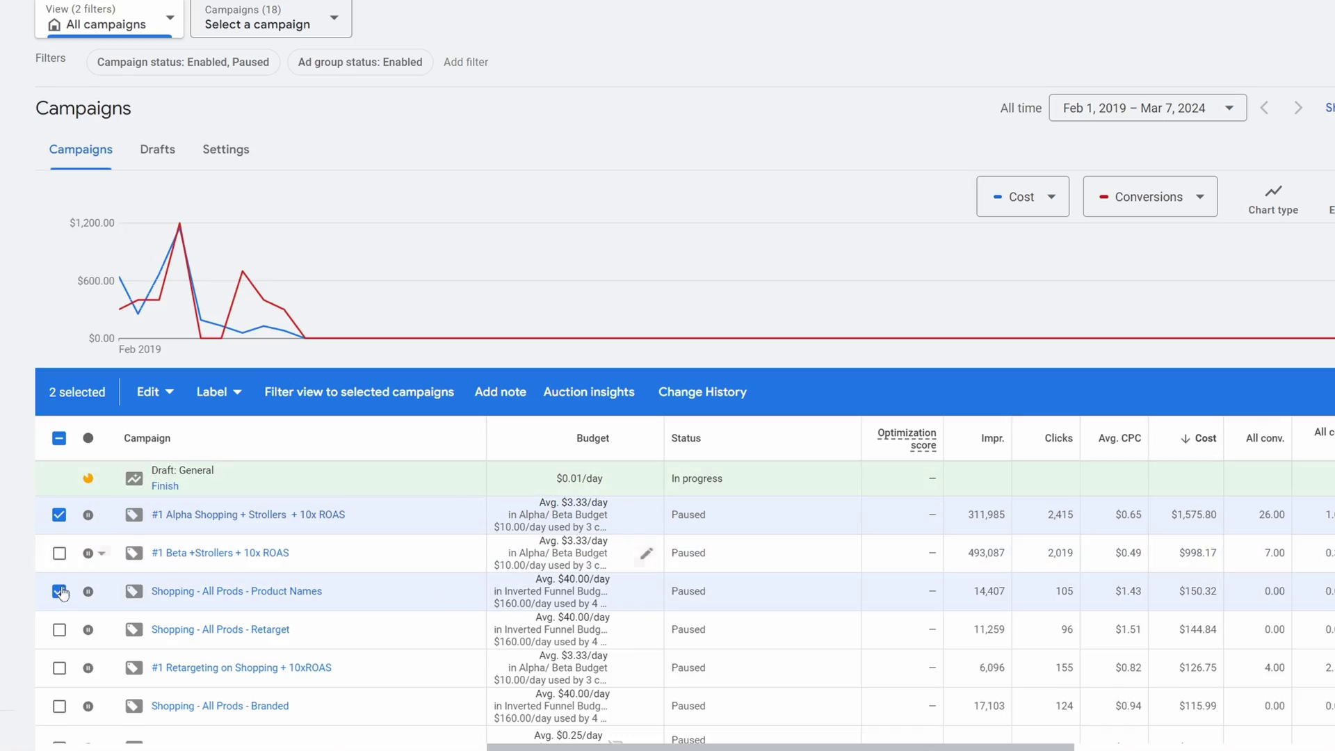
{"action": "left_click", "coordinate": [60, 591]}
{"action": "left_click", "coordinate": [313, 391]}
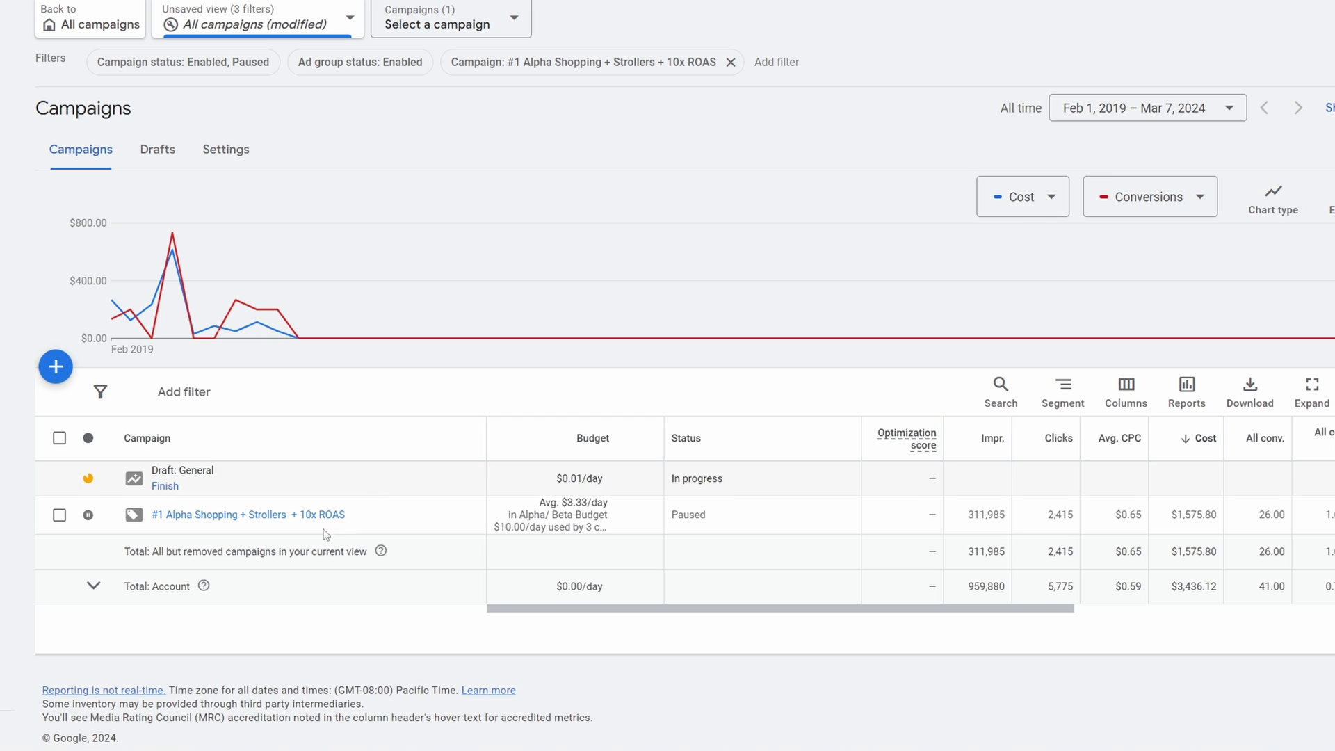
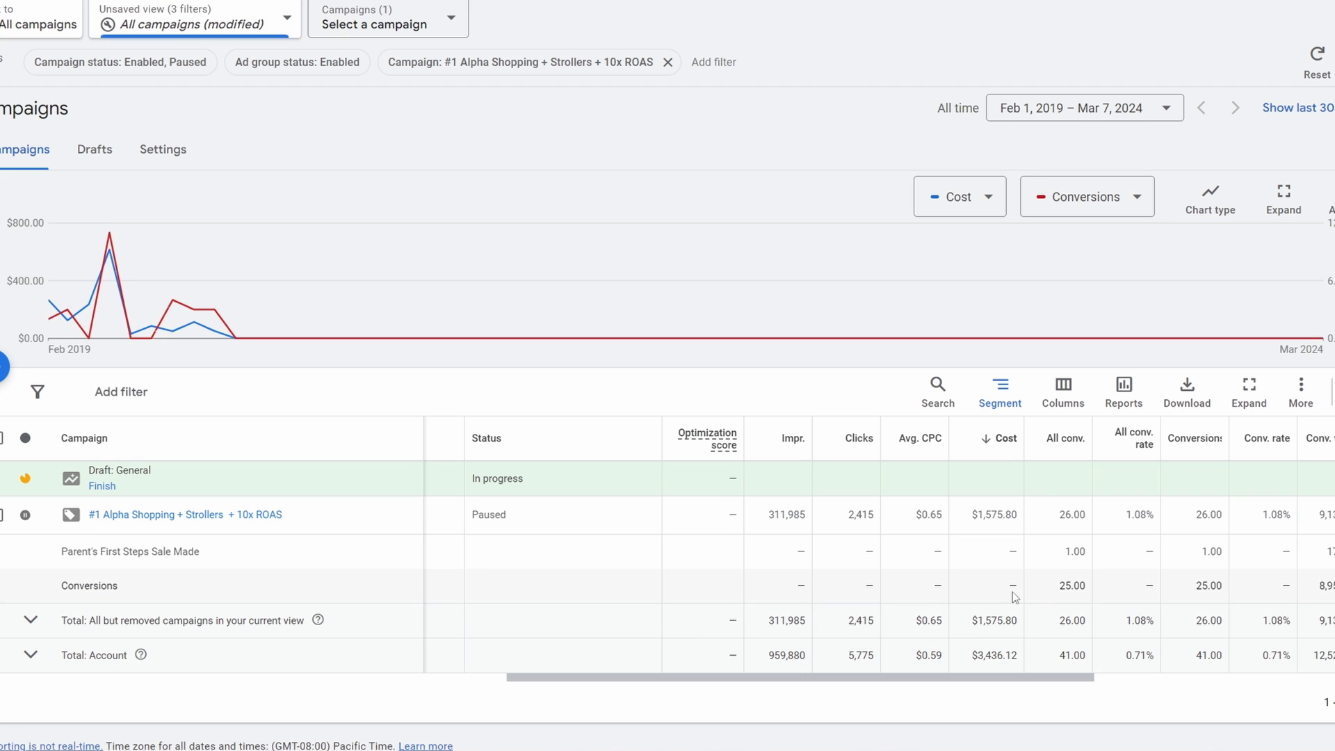
- Examine the two conversion action rows, Parent's First Steps Sale Made and Conversions, under the filtered campaign
{"action": "left_click_drag", "start_coordinate": [208, 553], "coordinate": [60, 554]}
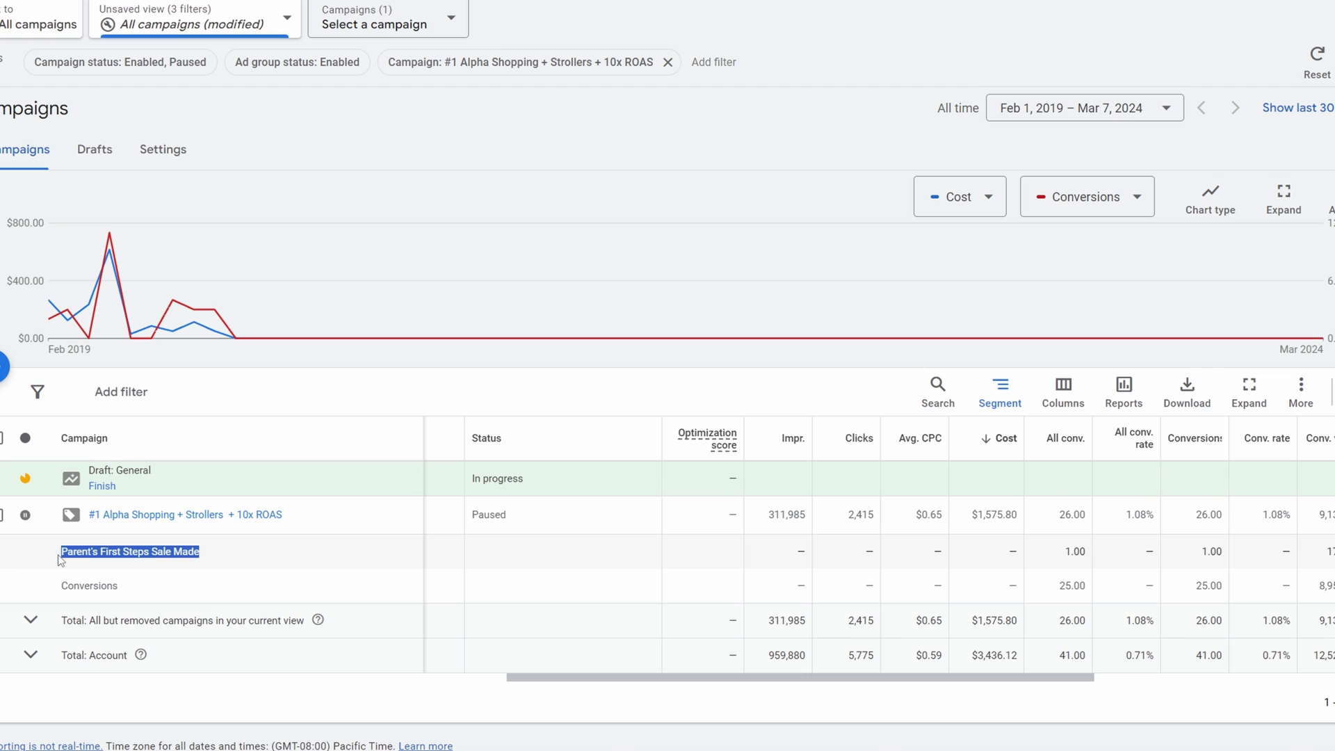
{"action": "left_click", "coordinate": [64, 559]}
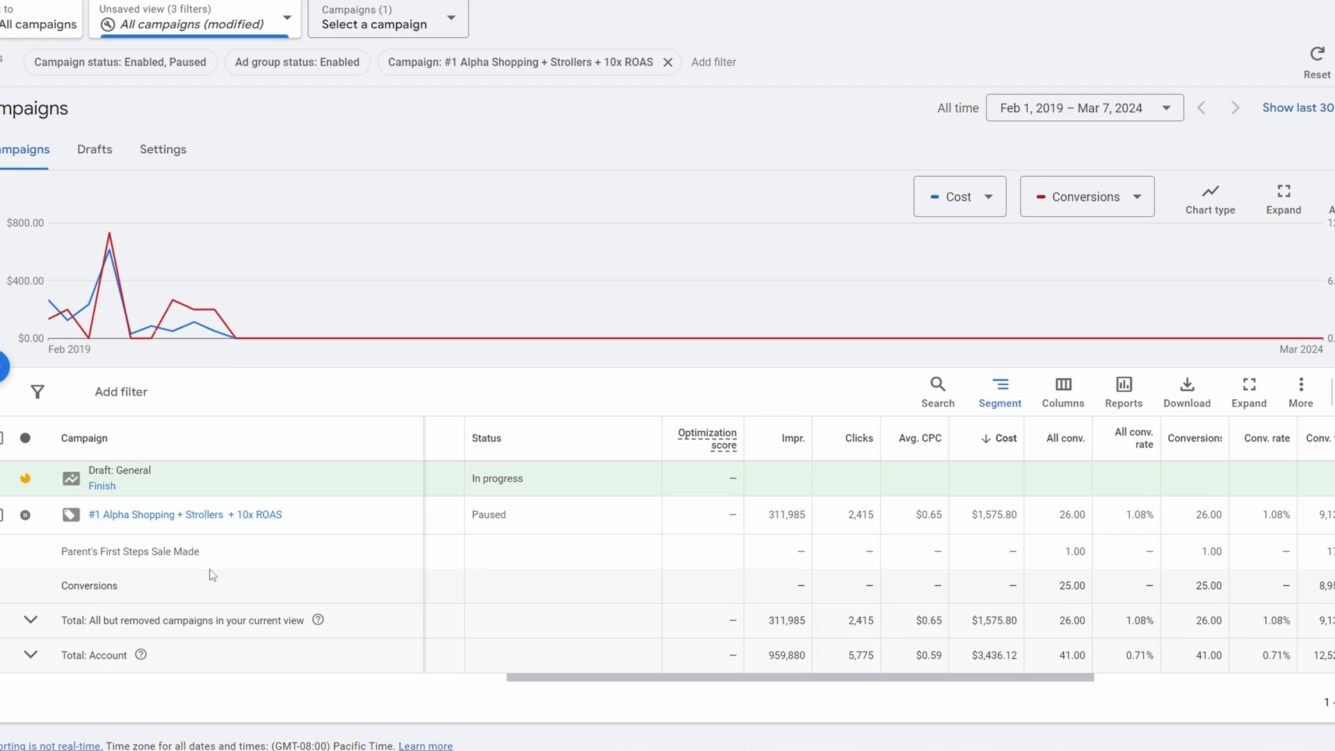
{"action": "left_click_drag", "start_coordinate": [209, 552], "coordinate": [95, 552]}
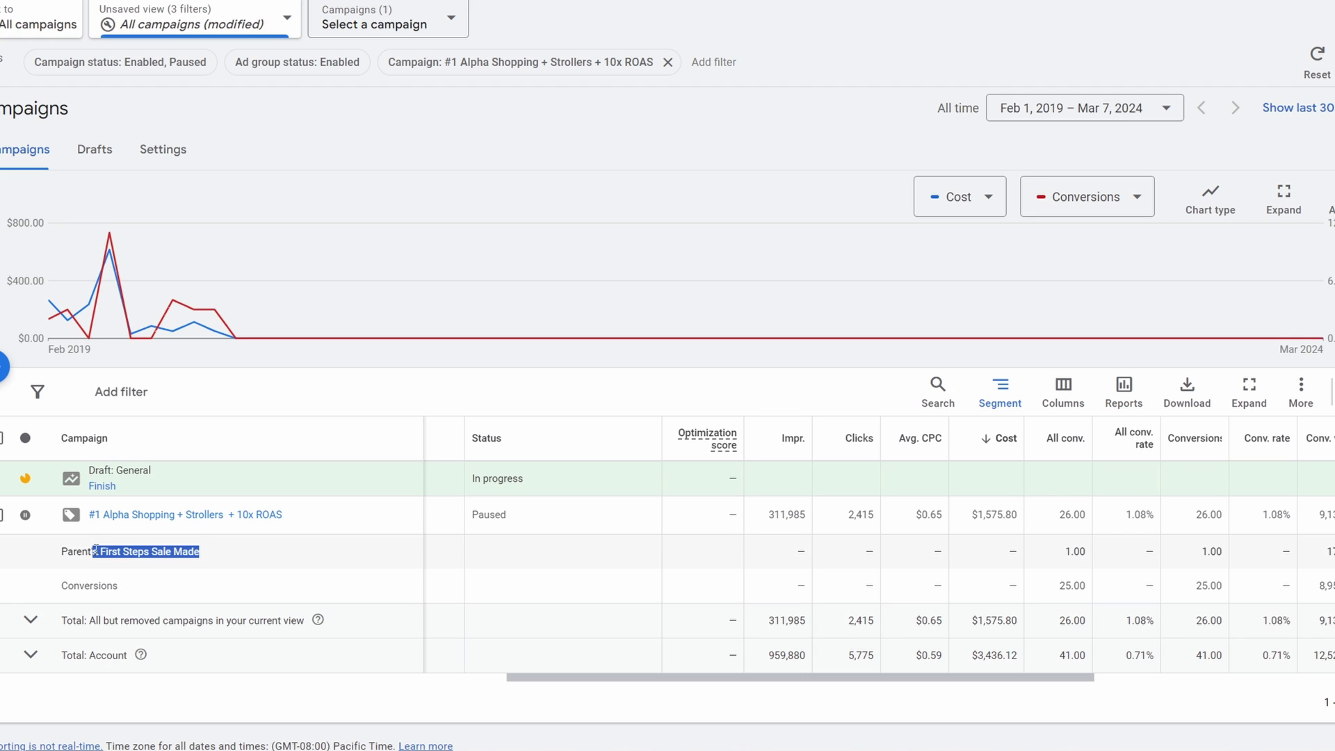
{"action": "left_click", "coordinate": [150, 549]}
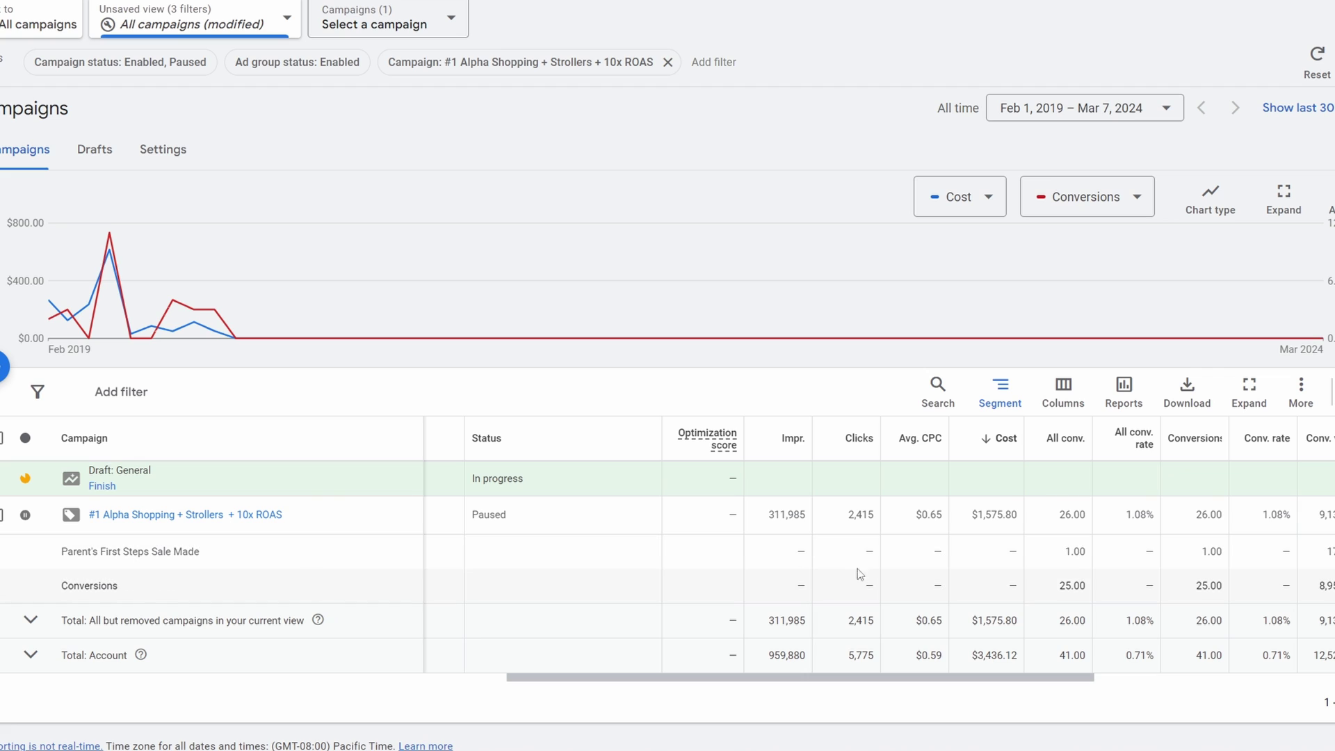
{"action": "left_click_drag", "start_coordinate": [168, 589], "coordinate": [73, 589]}
{"action": "left_click", "coordinate": [129, 589]}
{"action": "left_click", "coordinate": [160, 591]}
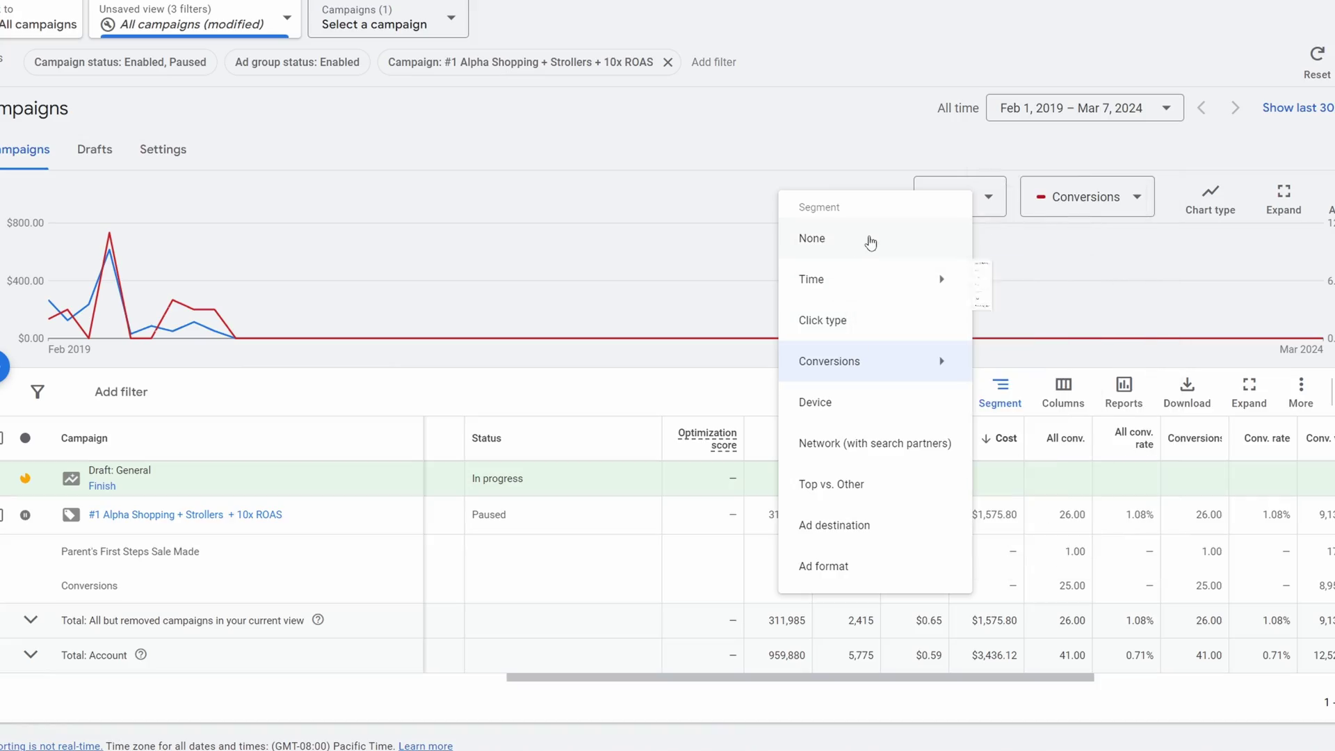
- Browse the segment options for the campaign table, including the time and network breakdowns, without changing the segment
{"action": "mouse_move", "coordinate": [875, 274]}
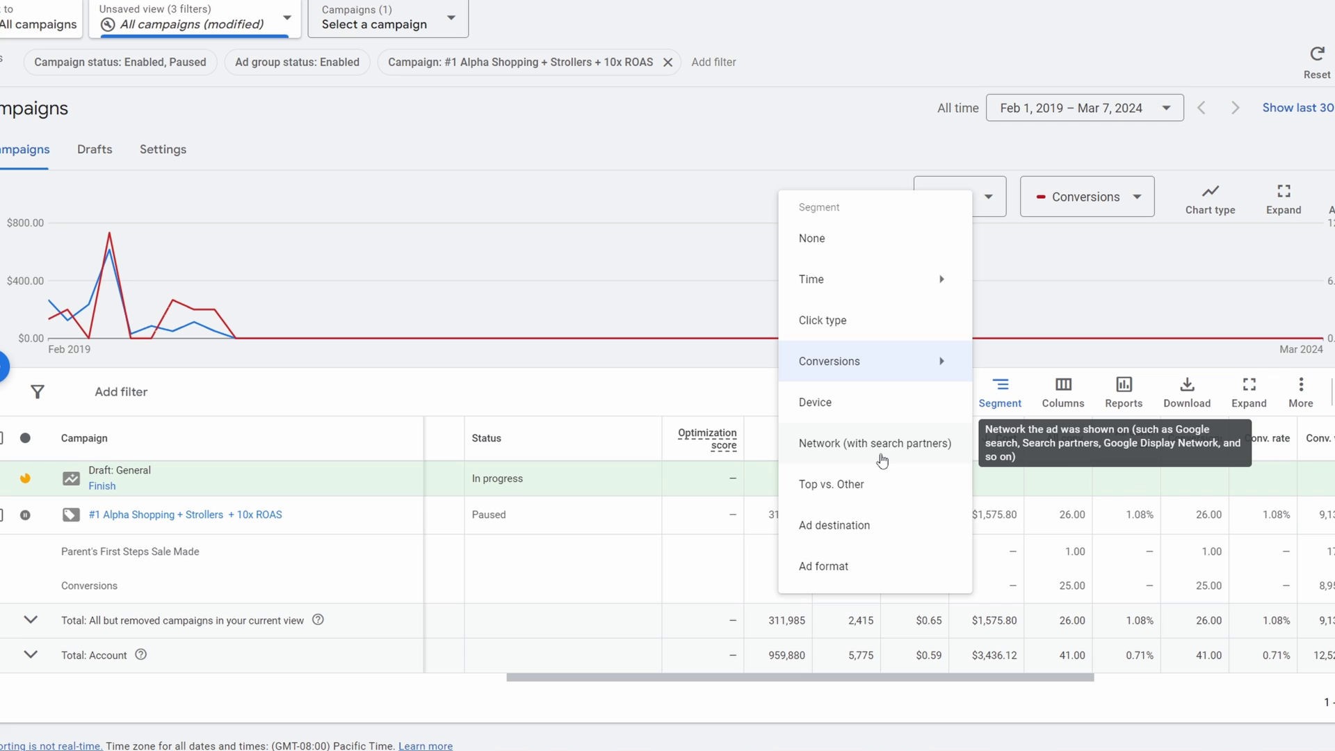
{"action": "left_click", "coordinate": [905, 377]}
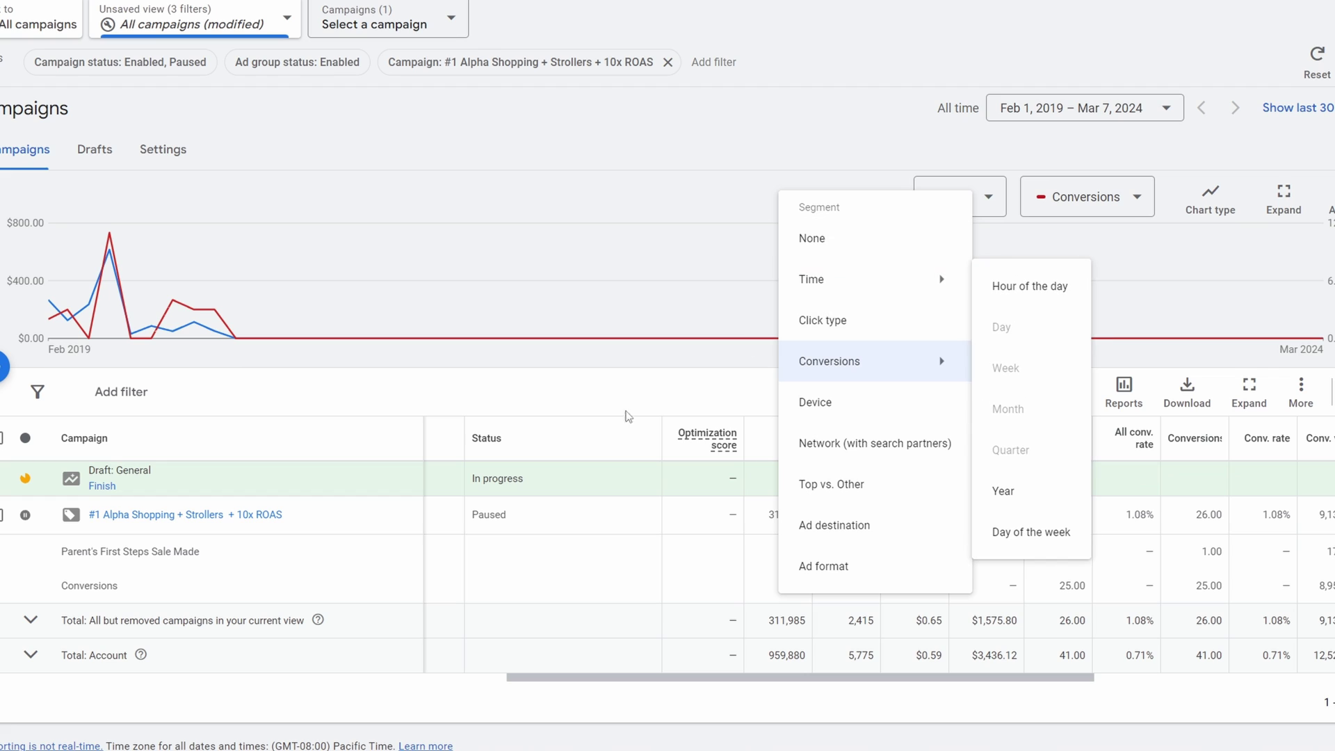
{"action": "left_click", "coordinate": [593, 390]}
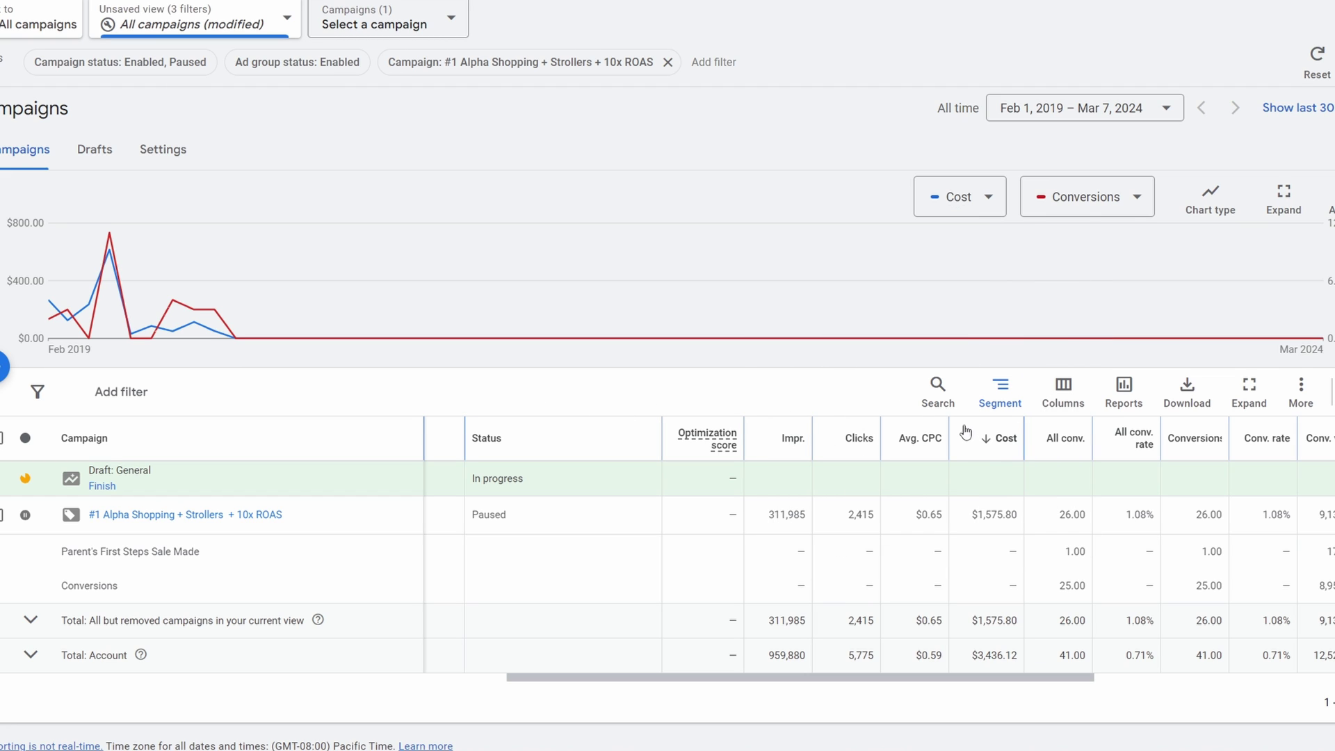
- Remove the conversions segmentation from the campaign table by setting its segment to None
{"action": "left_click", "coordinate": [1001, 394]}
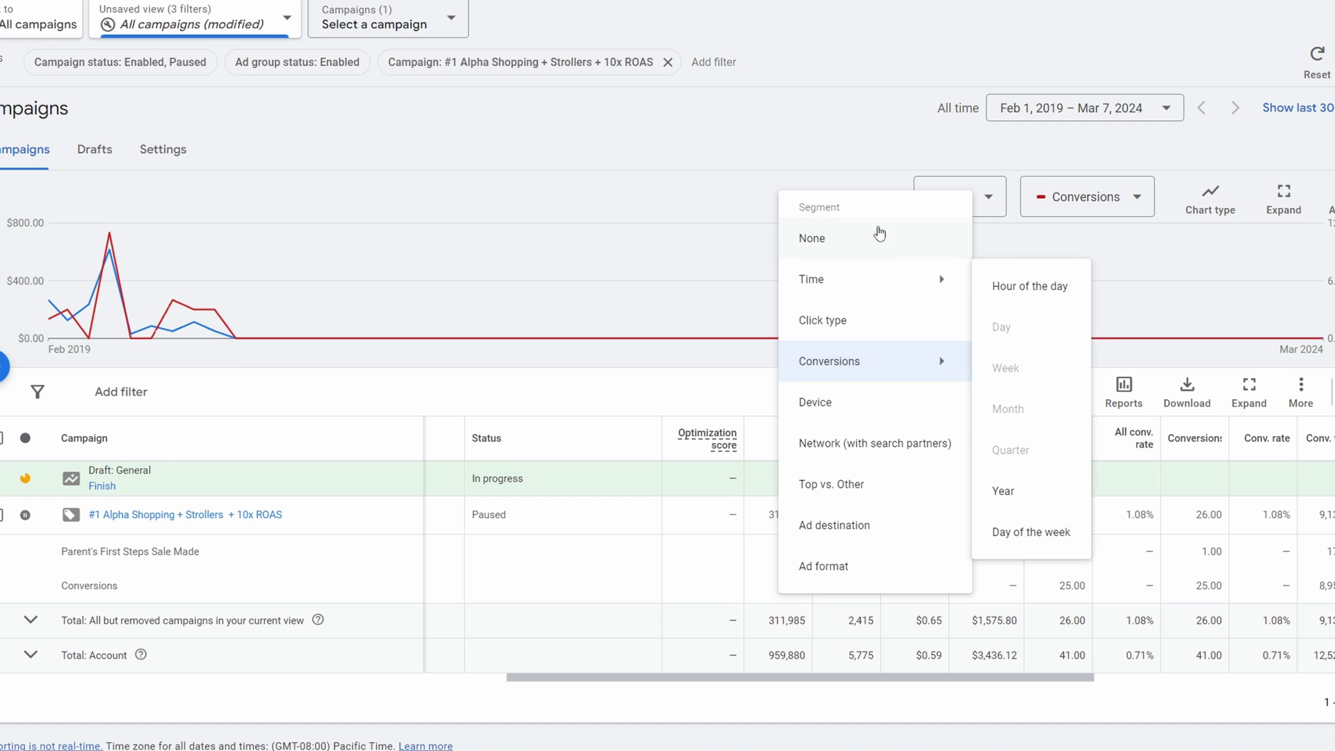
{"action": "left_click", "coordinate": [879, 237]}
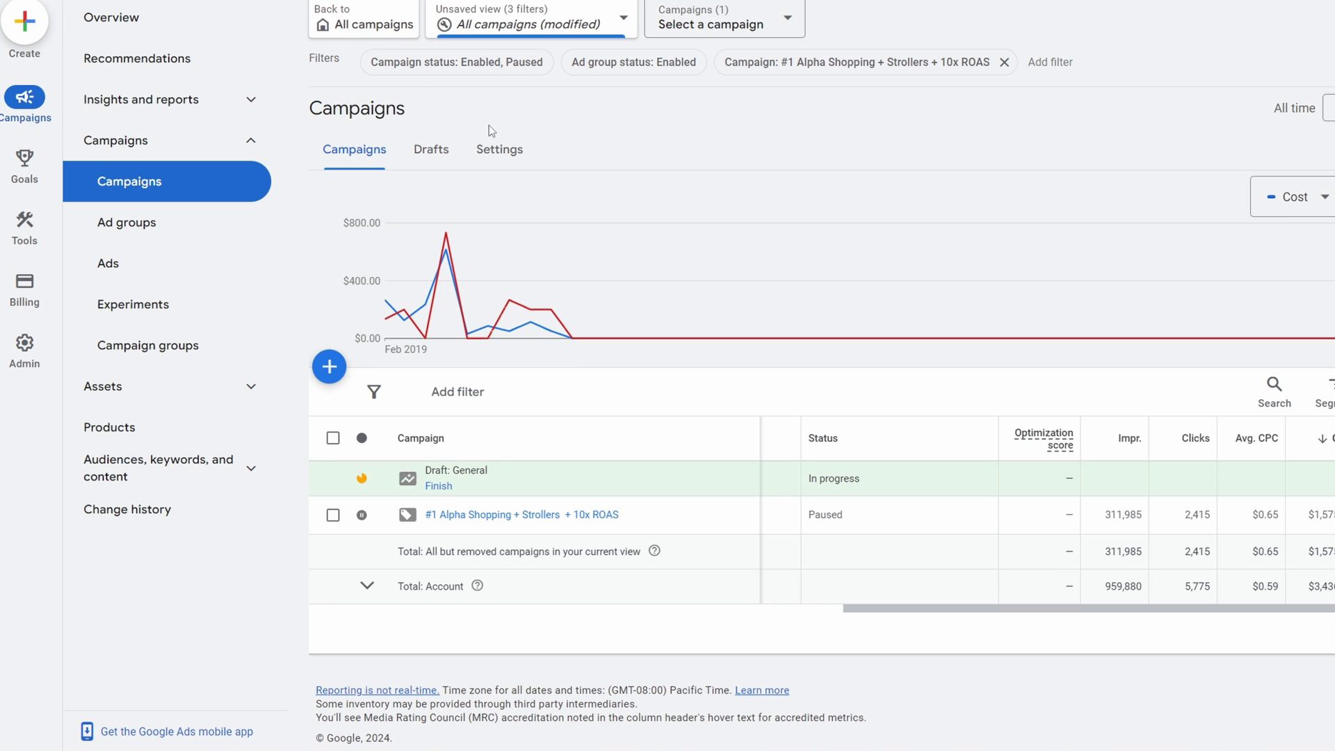
- Switch back to the All campaigns view and open its Experiments page
{"action": "left_click", "coordinate": [138, 313]}
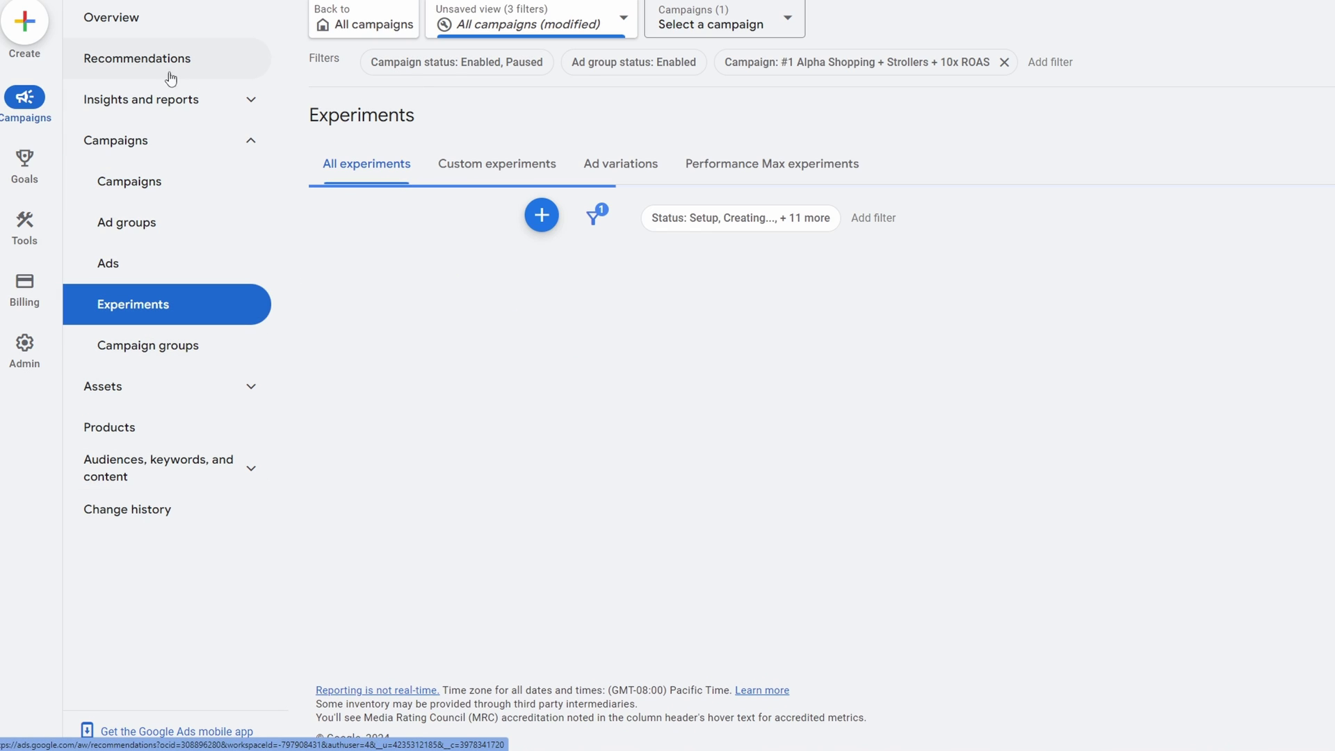
{"action": "left_click", "coordinate": [33, 101]}
{"action": "left_click", "coordinate": [392, 23]}
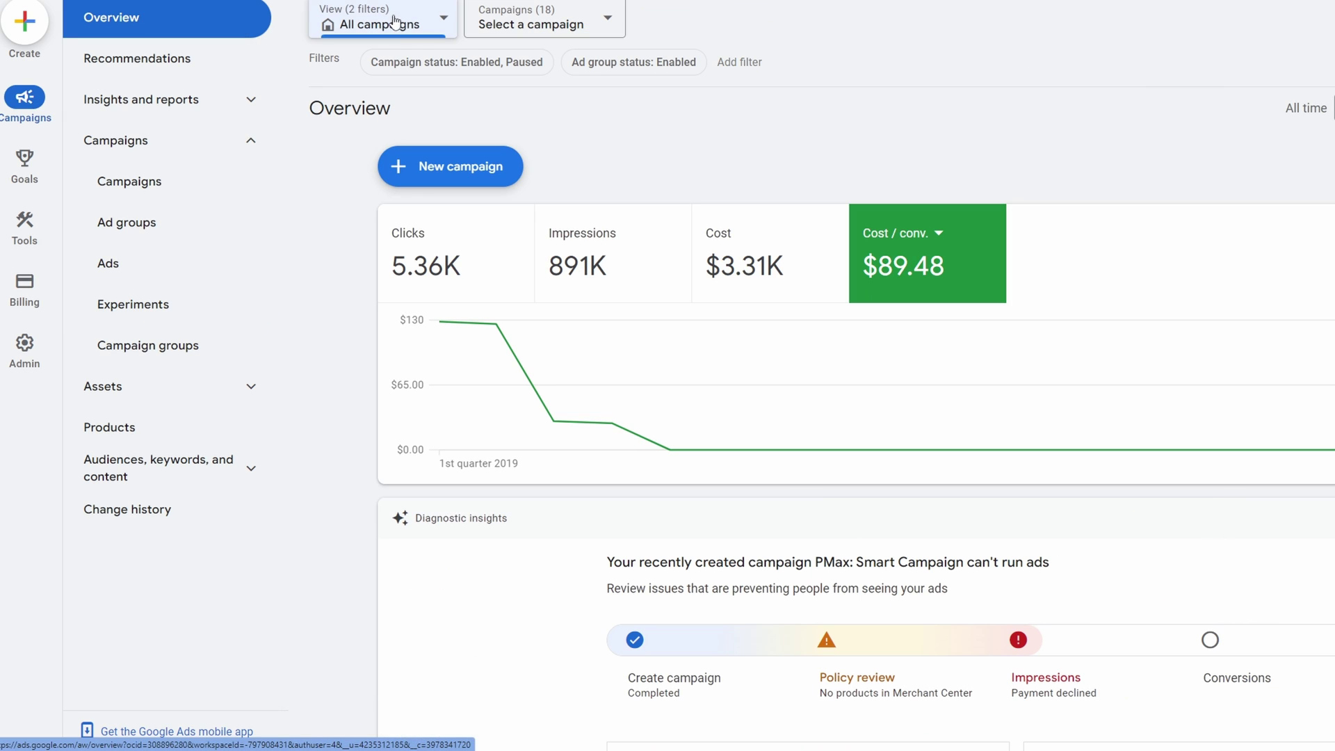
{"action": "left_click", "coordinate": [162, 309]}
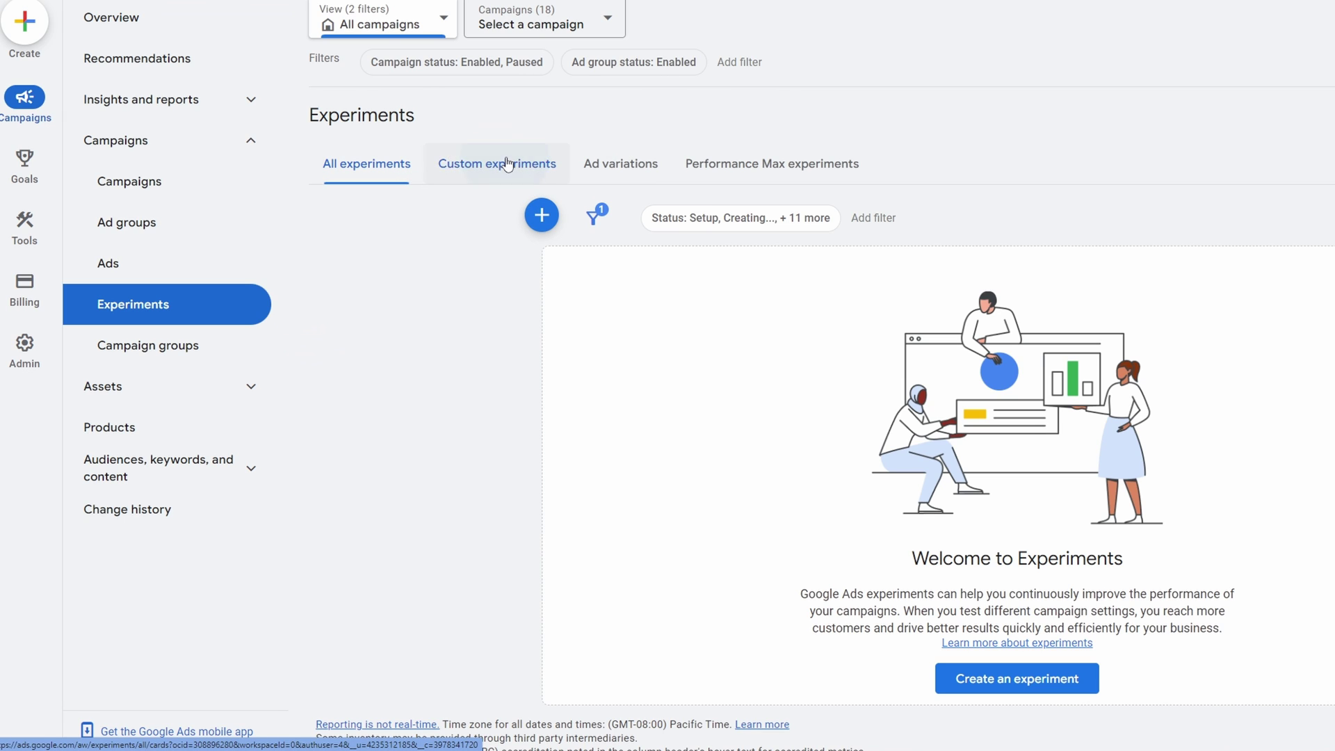
- Start a new custom experiment with Search as the campaign type
{"action": "left_click", "coordinate": [539, 164]}
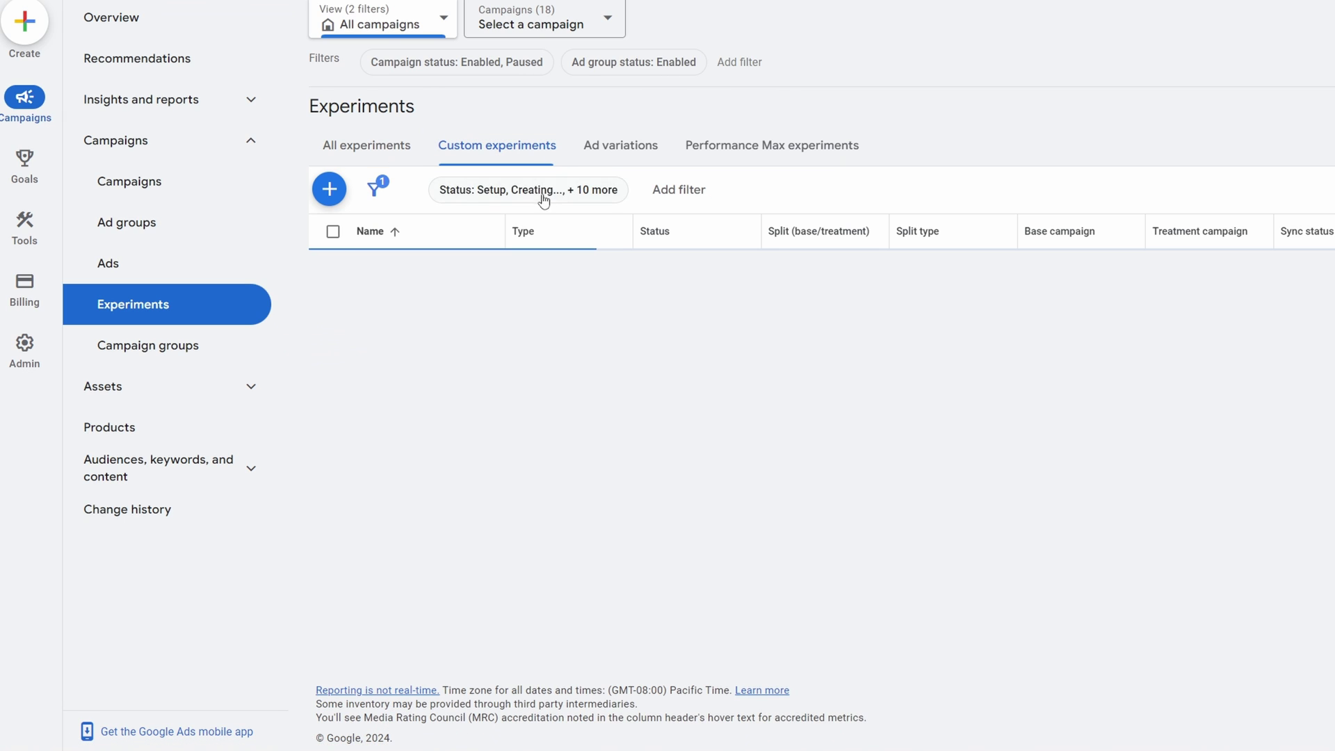
{"action": "left_click", "coordinate": [329, 193]}
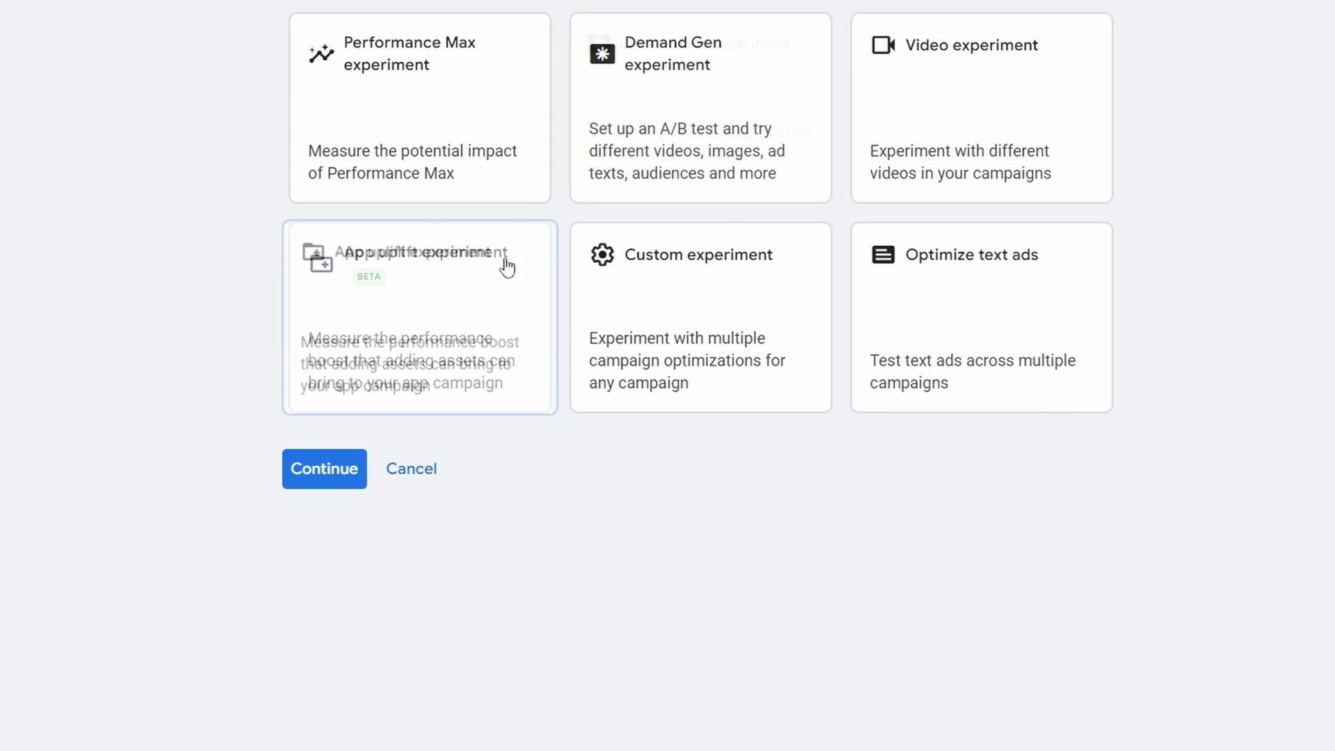
{"action": "left_click", "coordinate": [696, 357]}
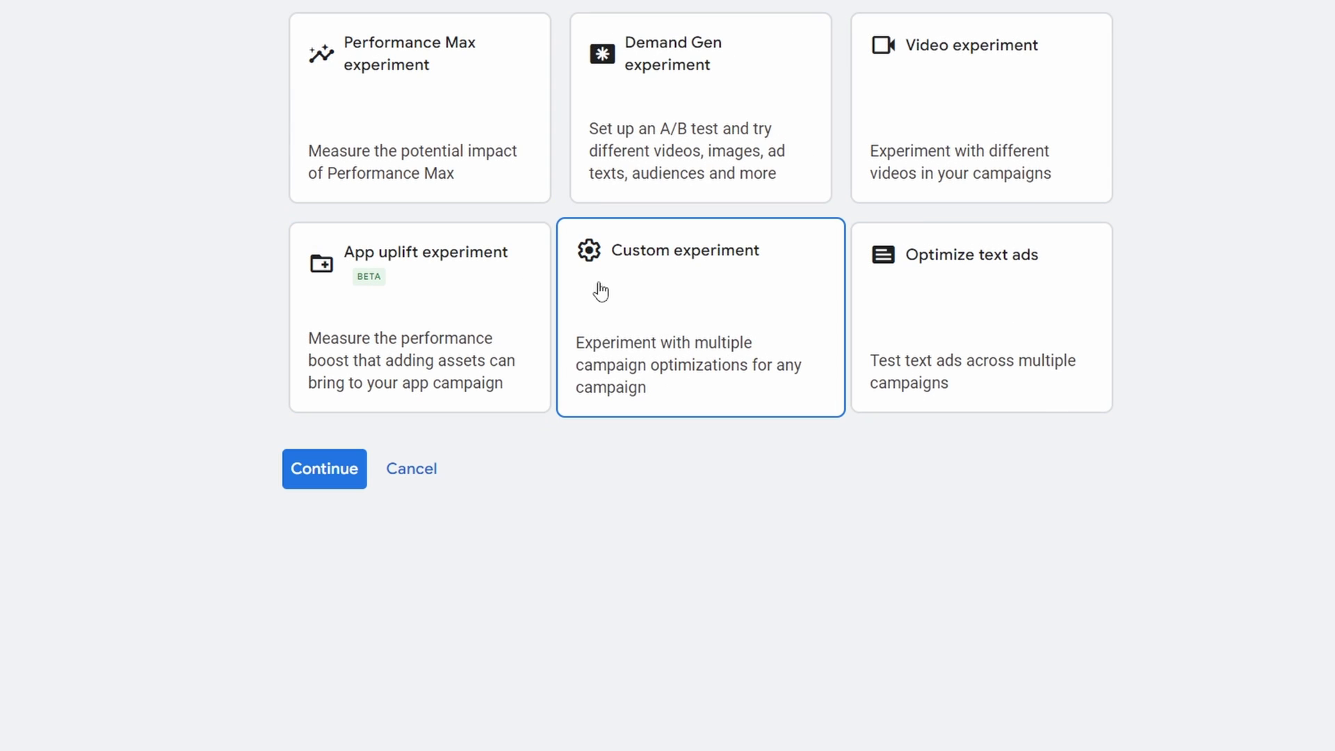
{"action": "left_click", "coordinate": [716, 288]}
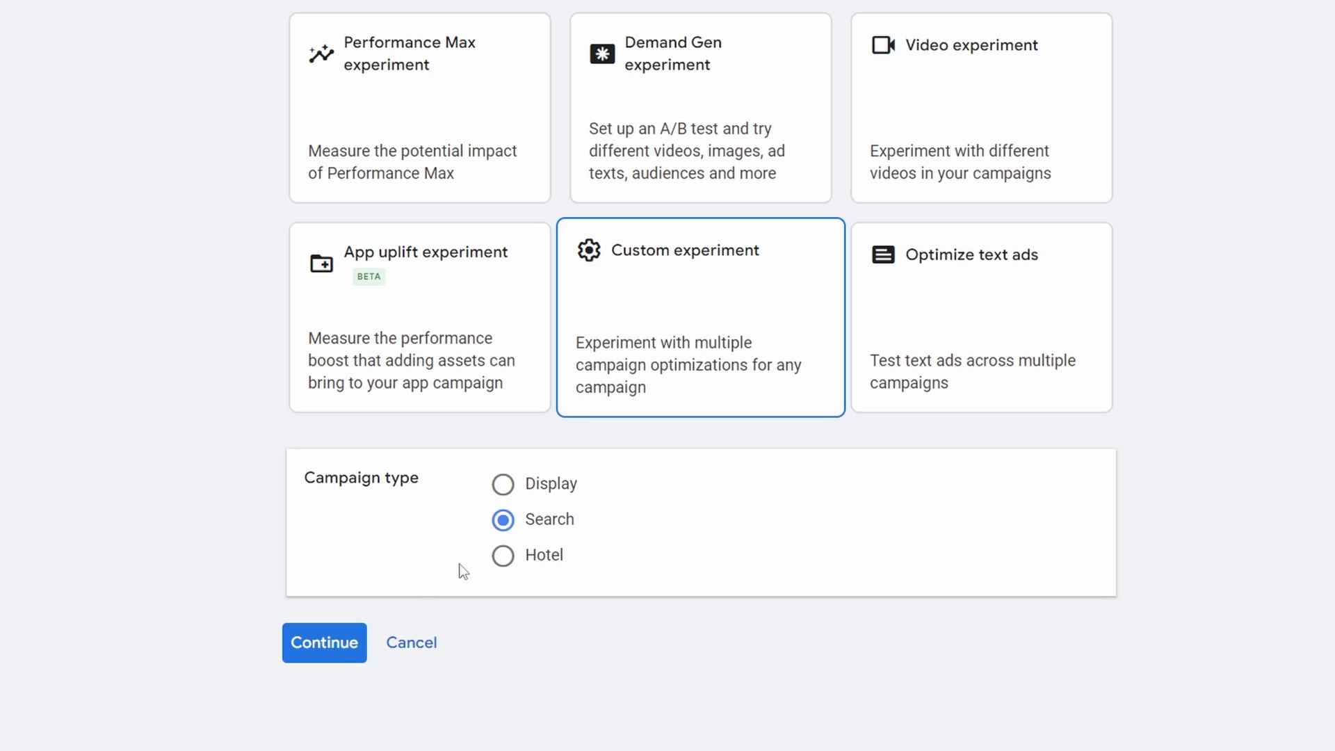
{"action": "left_click", "coordinate": [334, 650]}
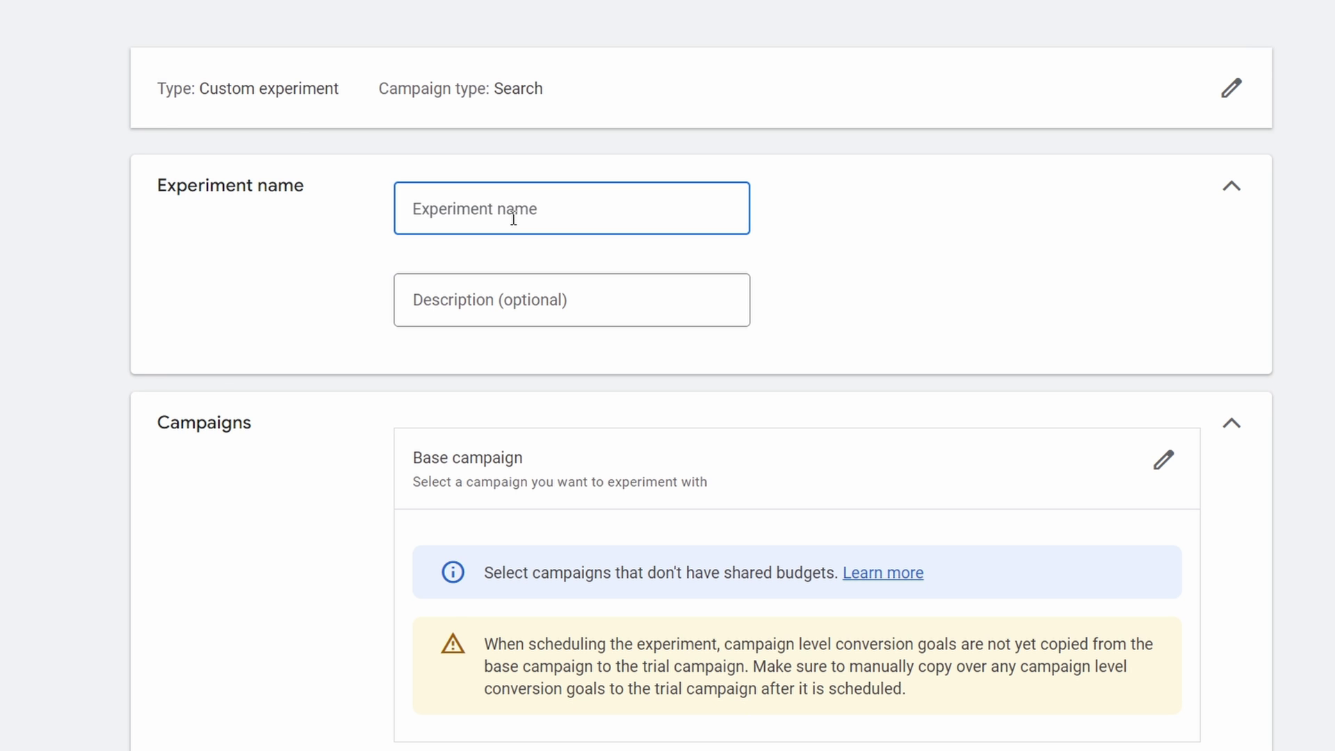
- Name the experiment Max Conversion test and choose Joolz - Search Text ADS as its base campaign
{"action": "type", "text": "Max Conversion test"}
{"action": "left_click", "coordinate": [524, 298]}
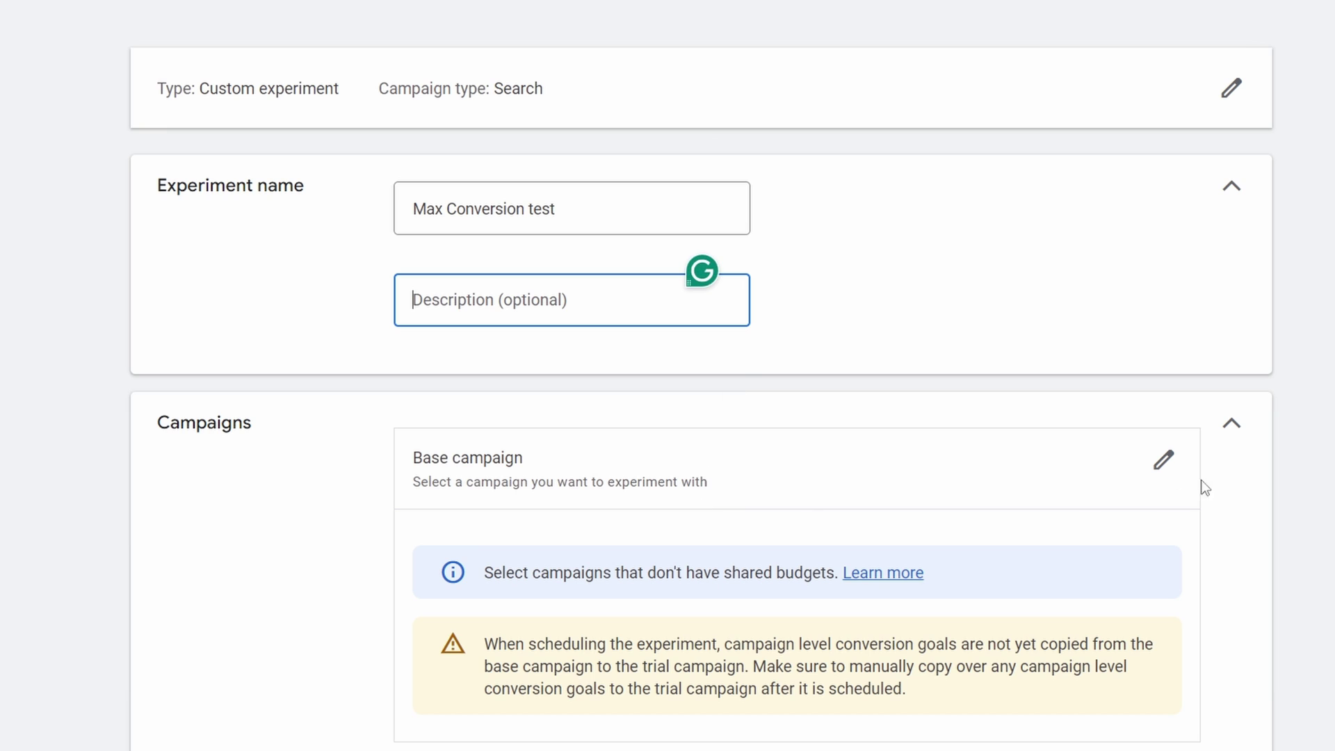
{"action": "left_click", "coordinate": [1164, 460]}
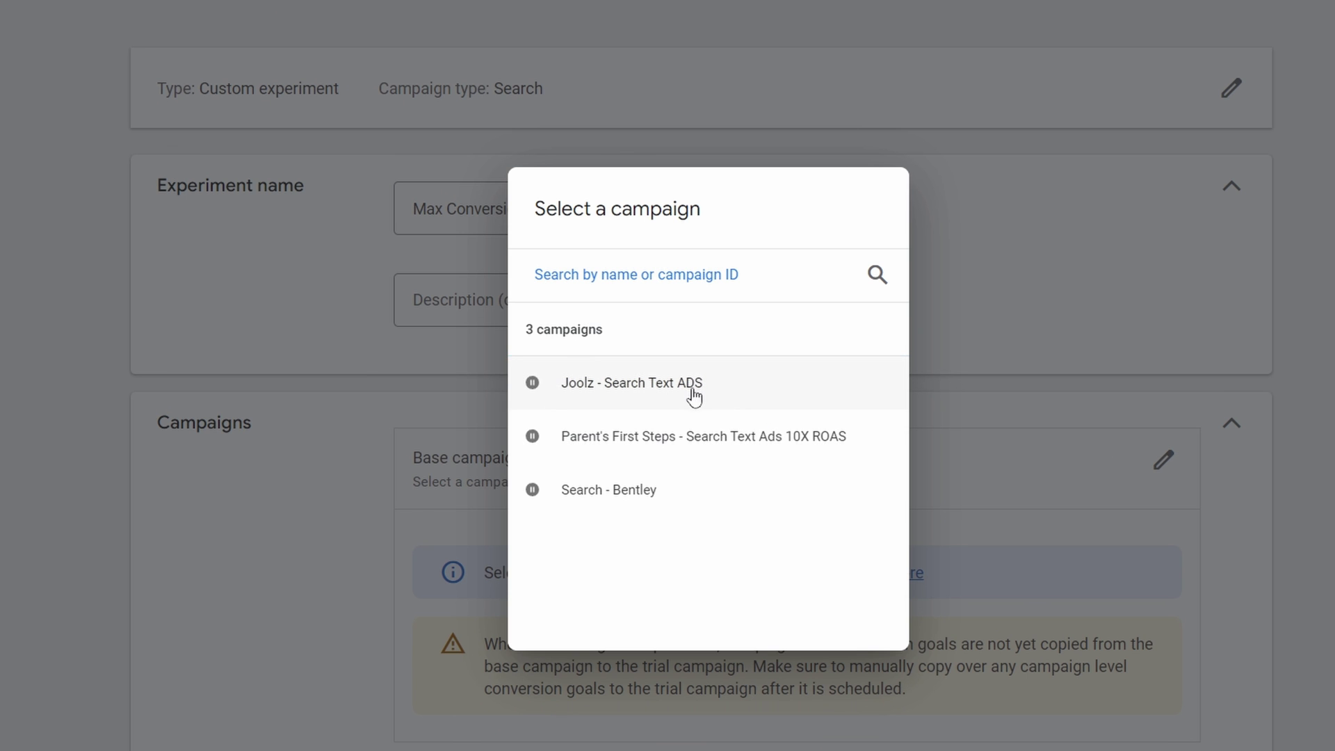
{"action": "left_click", "coordinate": [667, 390]}
- Review the experiment's base campaign and trial campaign name suffix, and save the setup
{"action": "scroll", "coordinate": [751, 354], "scroll_direction": "down", "scroll_amount": 4}
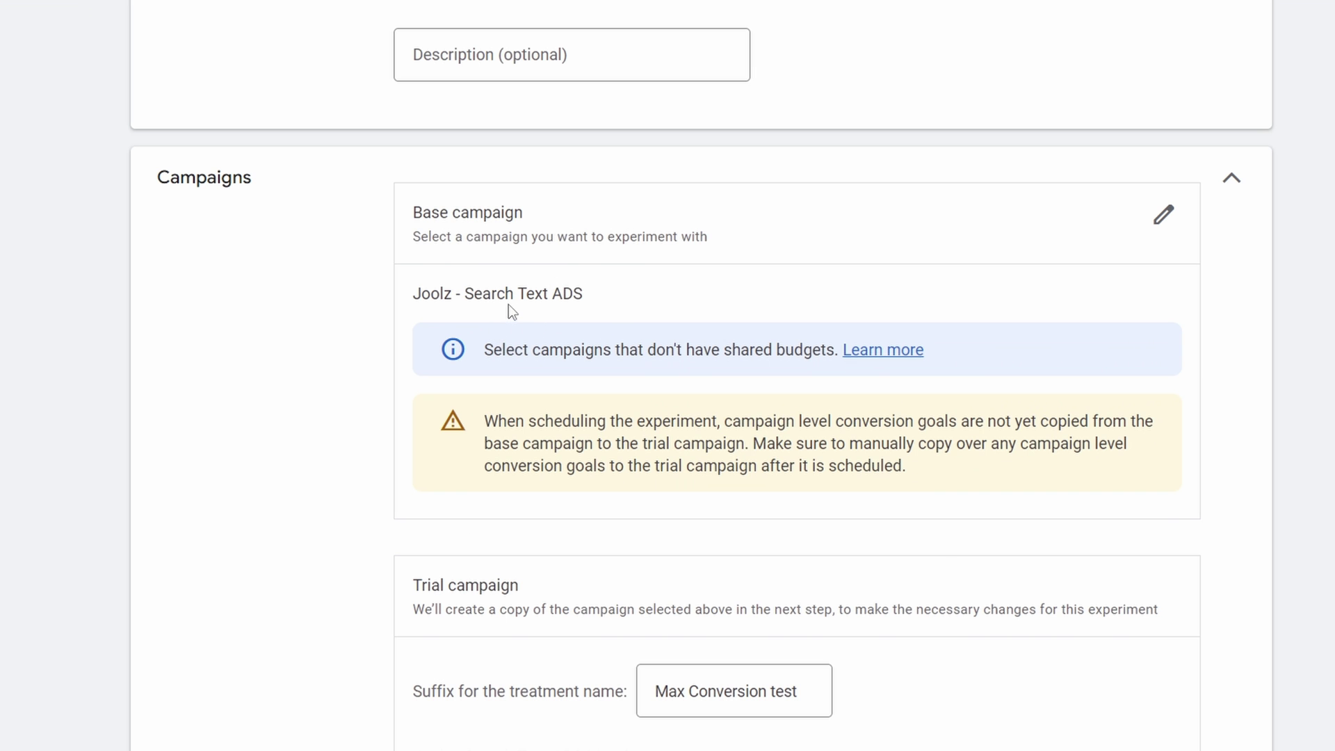
{"action": "left_click_drag", "start_coordinate": [514, 293], "coordinate": [587, 293]}
{"action": "left_click", "coordinate": [597, 293]}
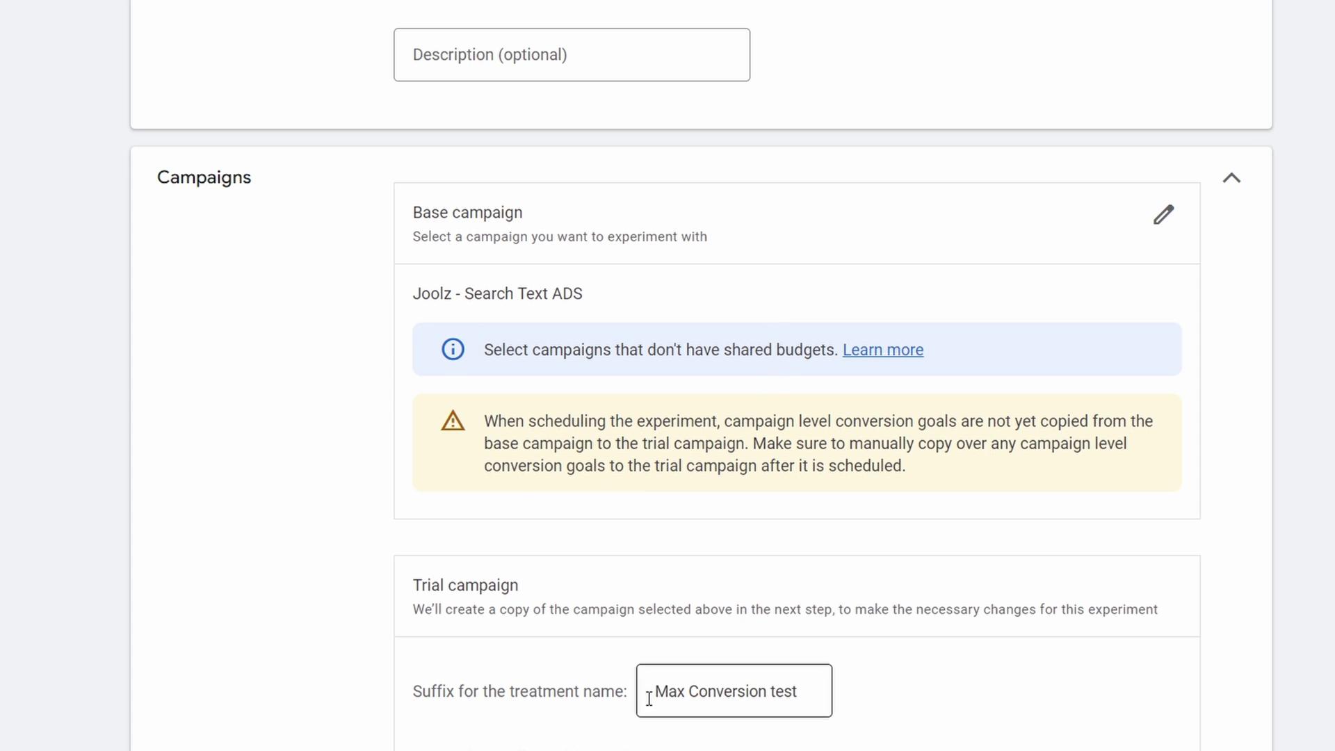
{"action": "scroll", "coordinate": [647, 695], "scroll_direction": "down", "scroll_amount": 3}
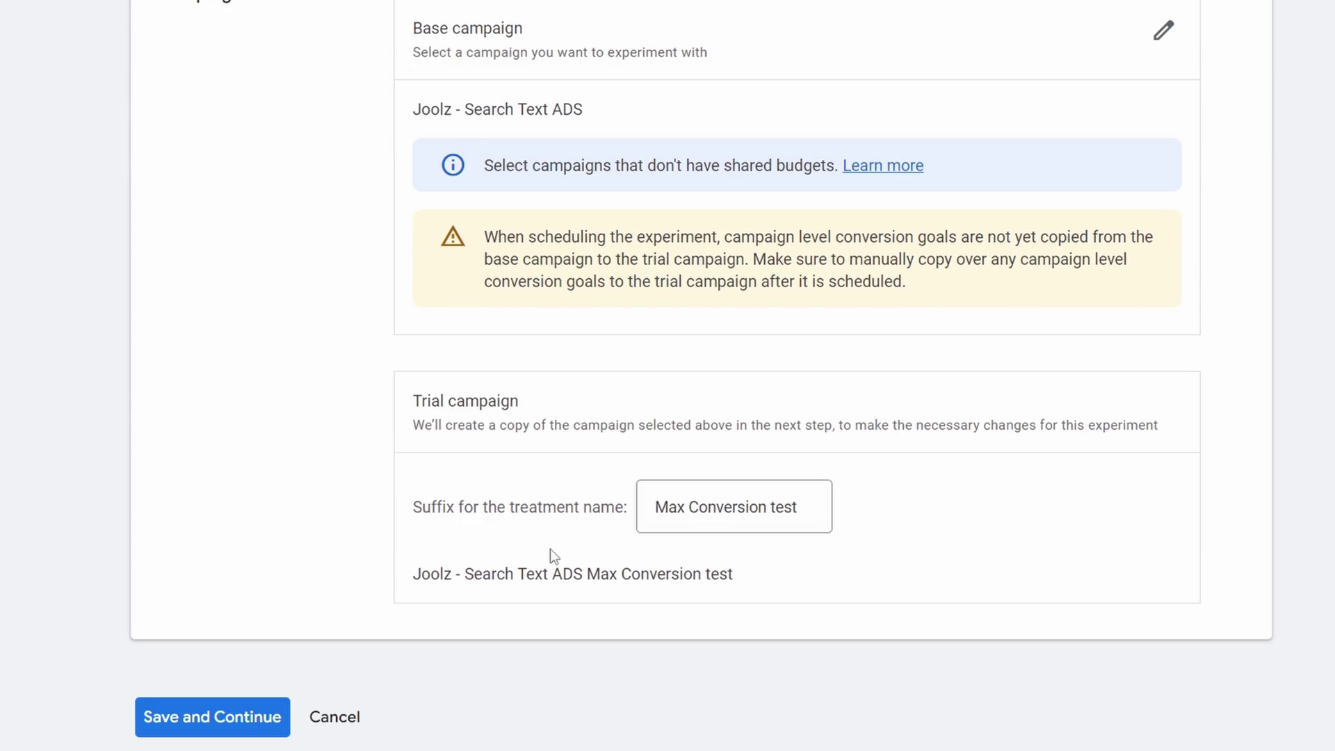
{"action": "left_click", "coordinate": [224, 723]}
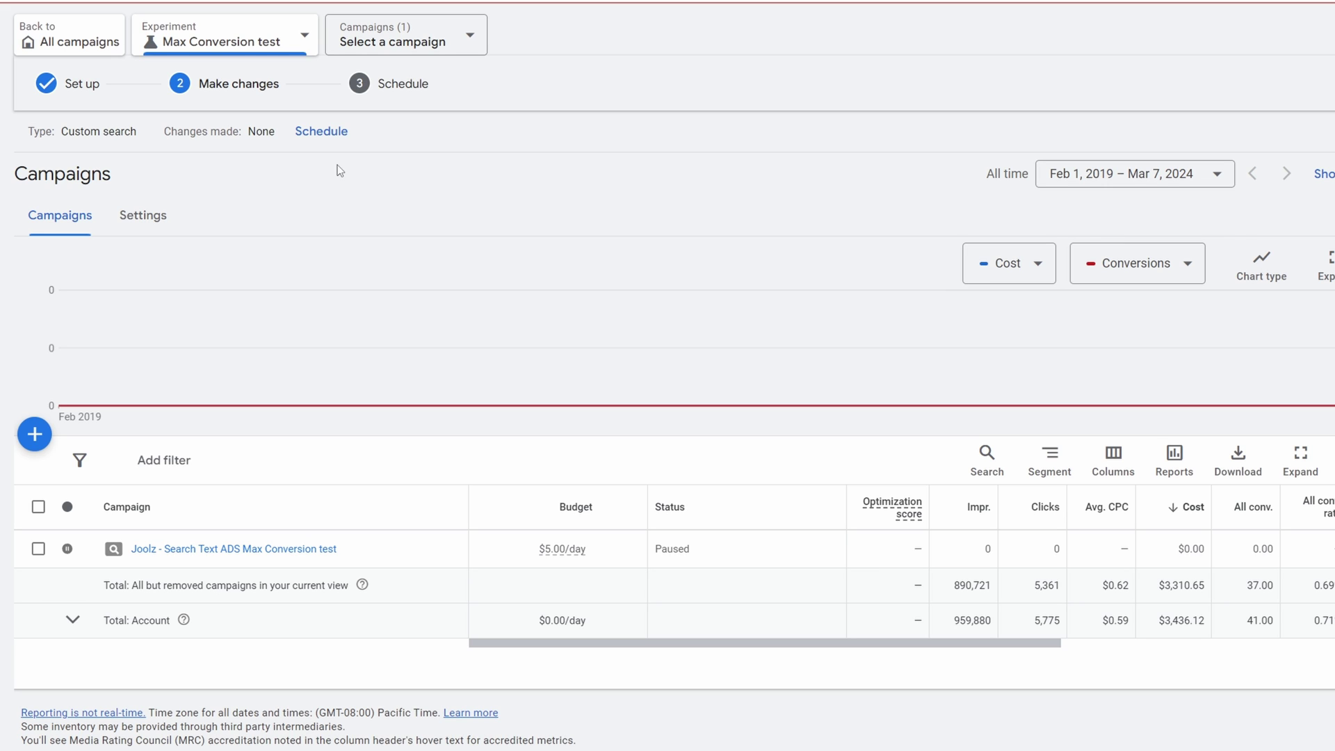
- Open the campaign settings of the trial campaign Joolz - Search Text ADS Max Conversion test for editing
{"action": "left_click", "coordinate": [160, 550]}
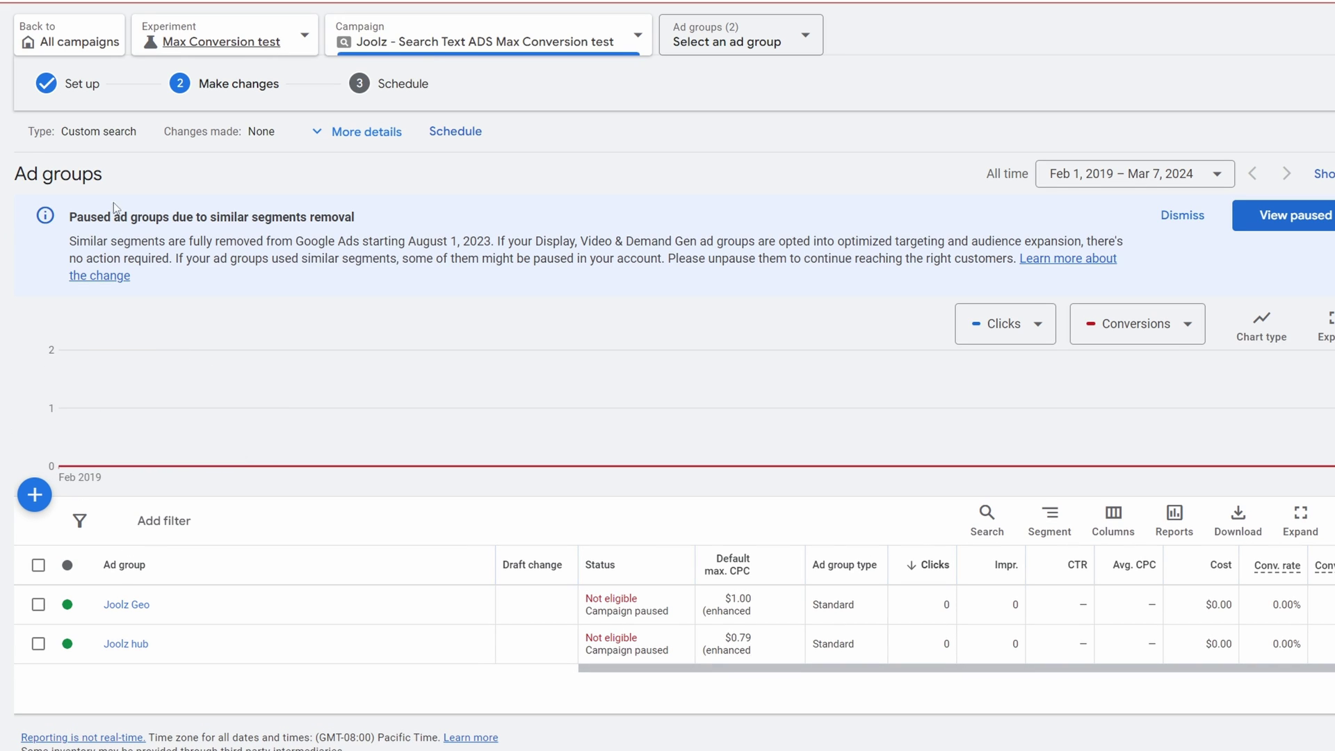
{"action": "left_click", "coordinate": [320, 134]}
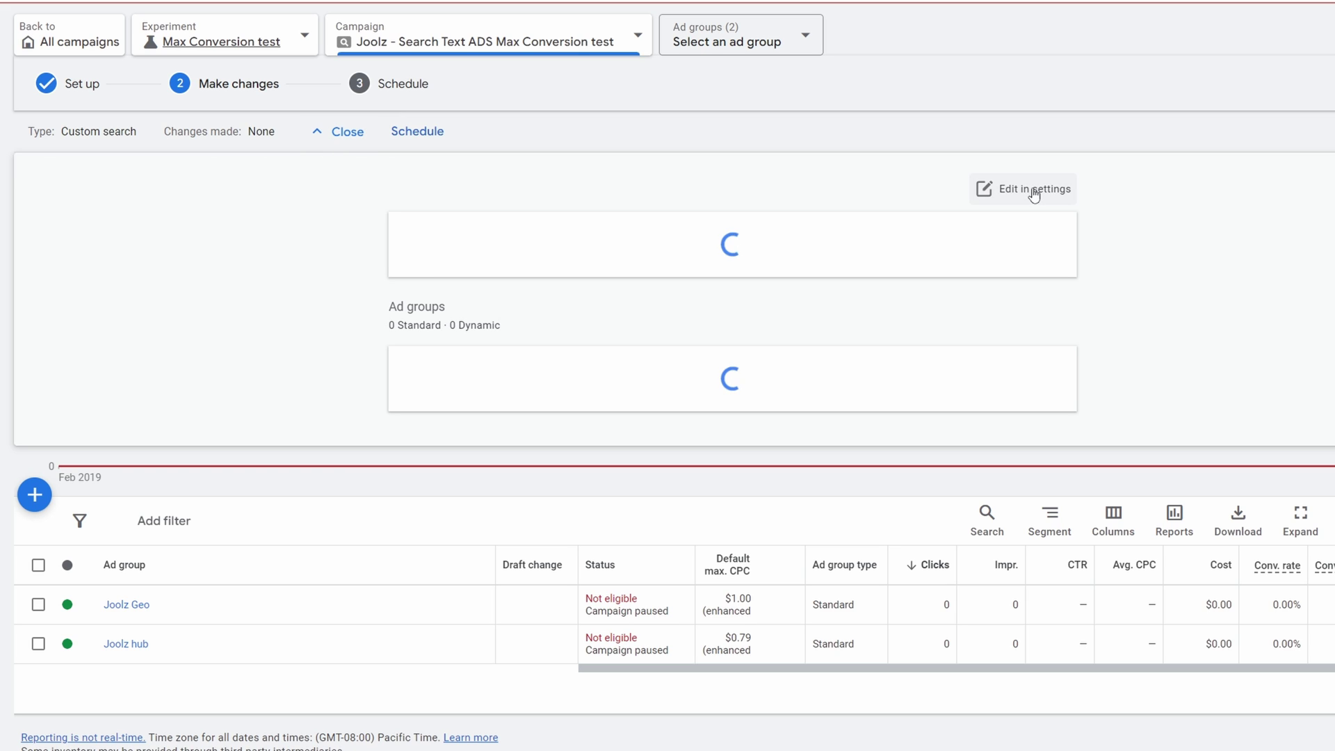
{"action": "left_click", "coordinate": [1034, 192]}
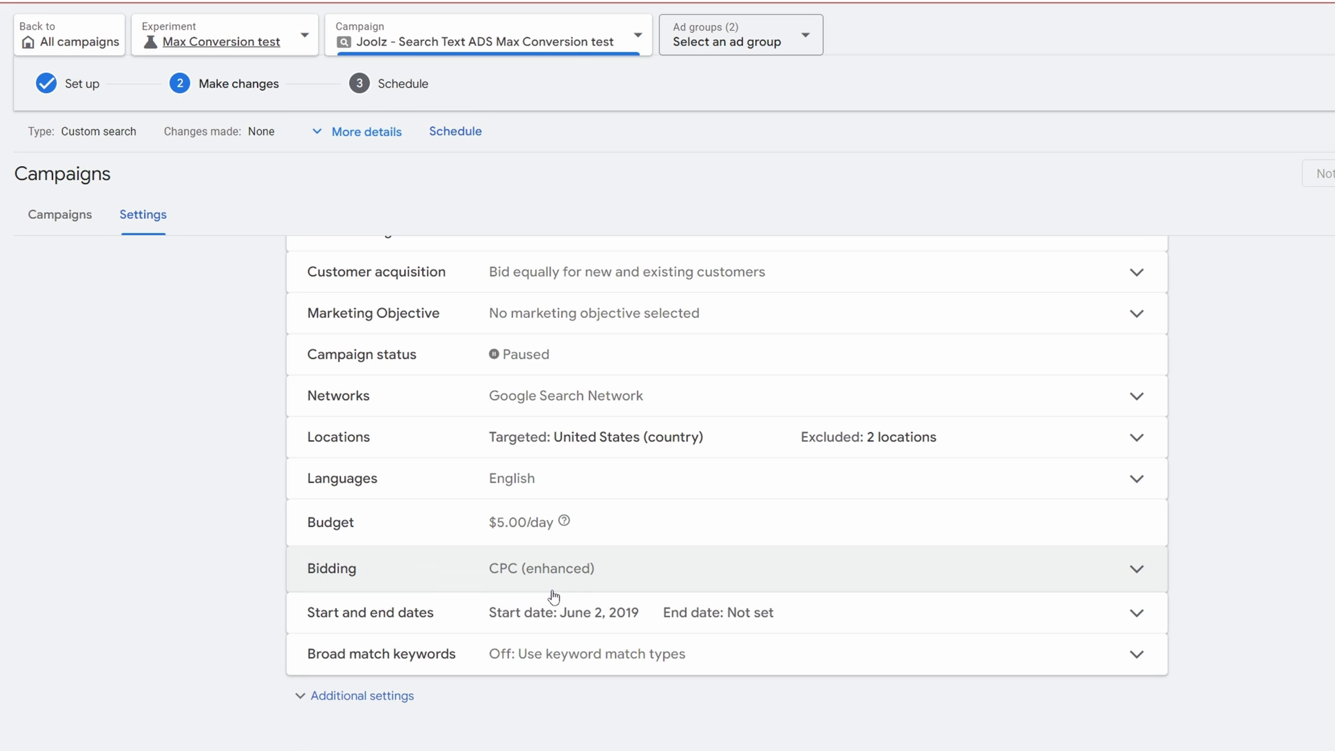
- Change the trial campaign's bidding strategy to Maximize conversions and save it
{"action": "left_click", "coordinate": [486, 567]}
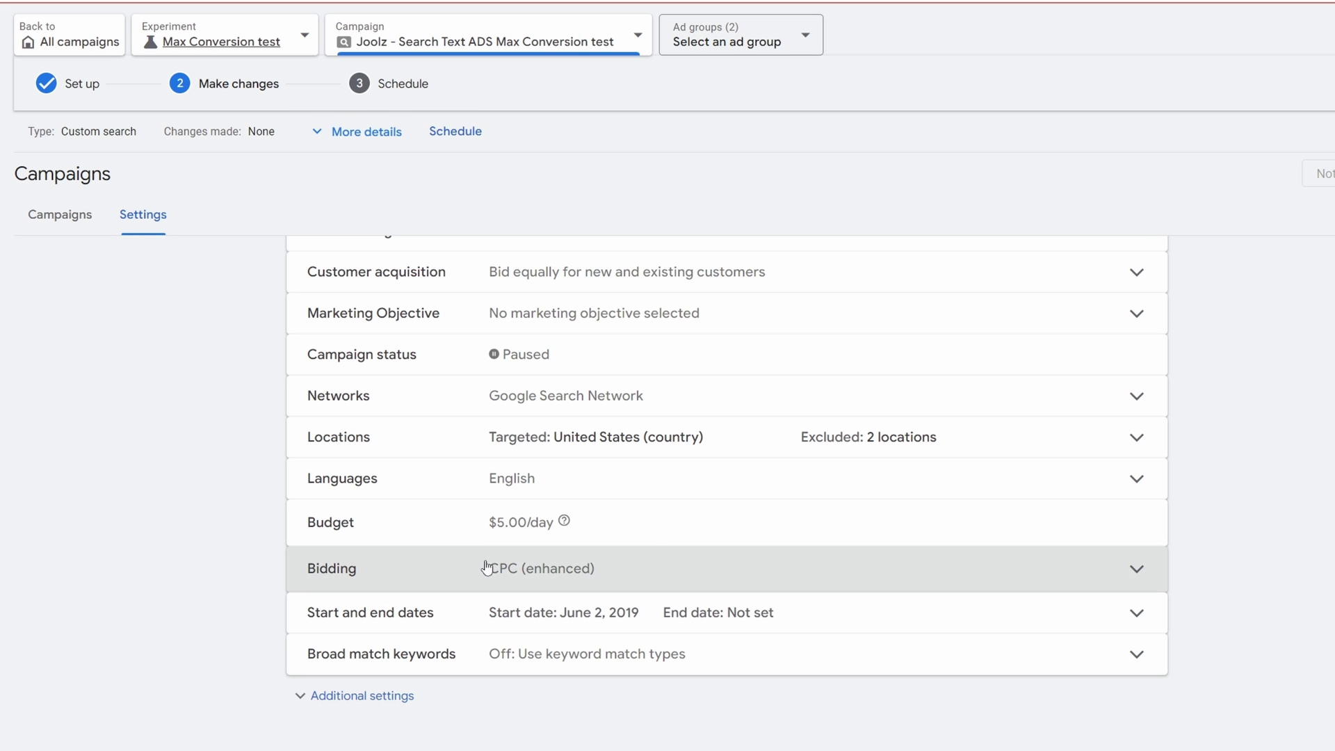
{"action": "left_click", "coordinate": [515, 577]}
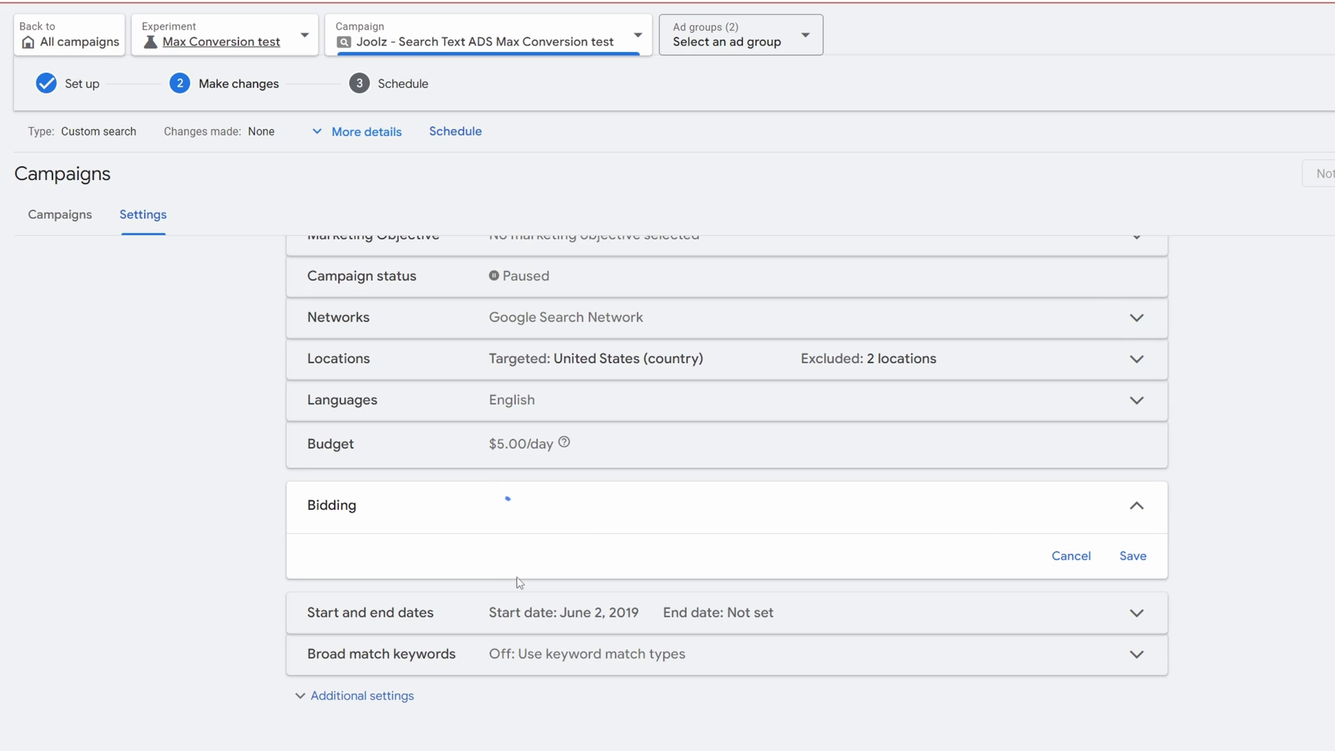
{"action": "left_click", "coordinate": [553, 515]}
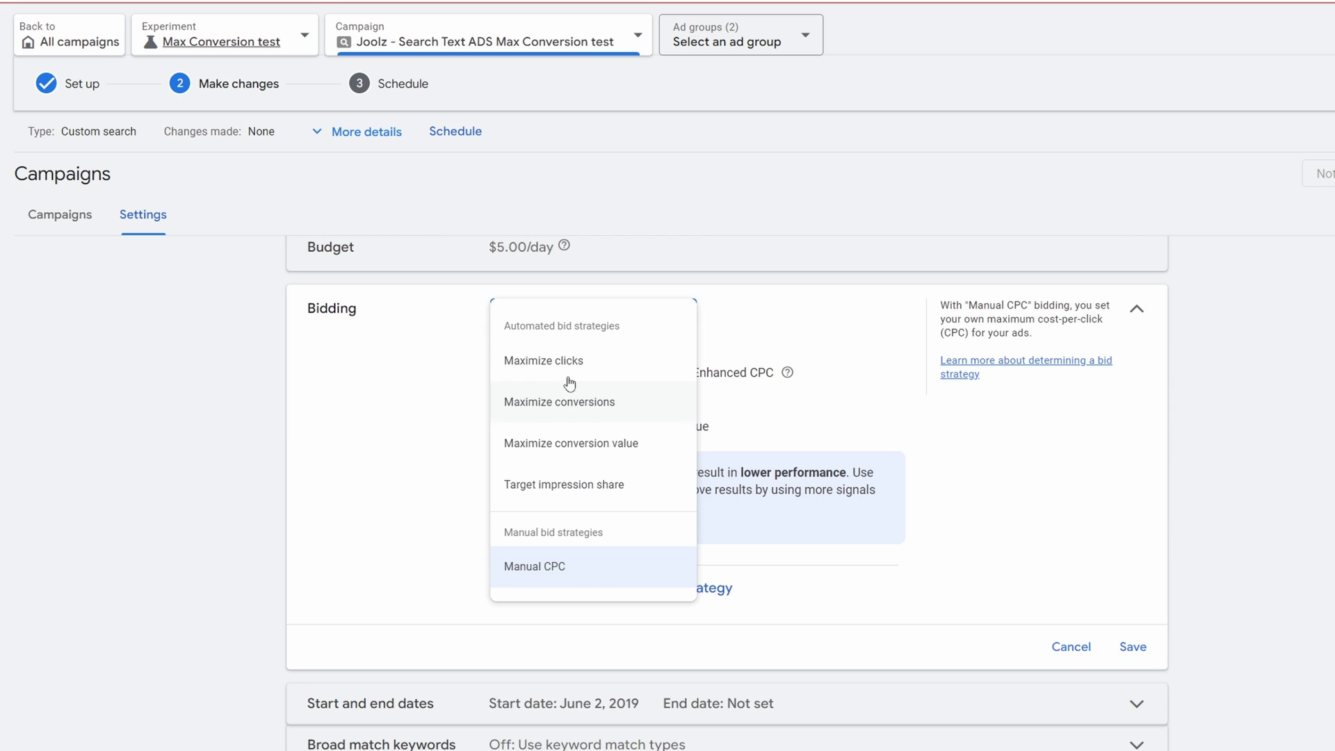
{"action": "left_click", "coordinate": [557, 412]}
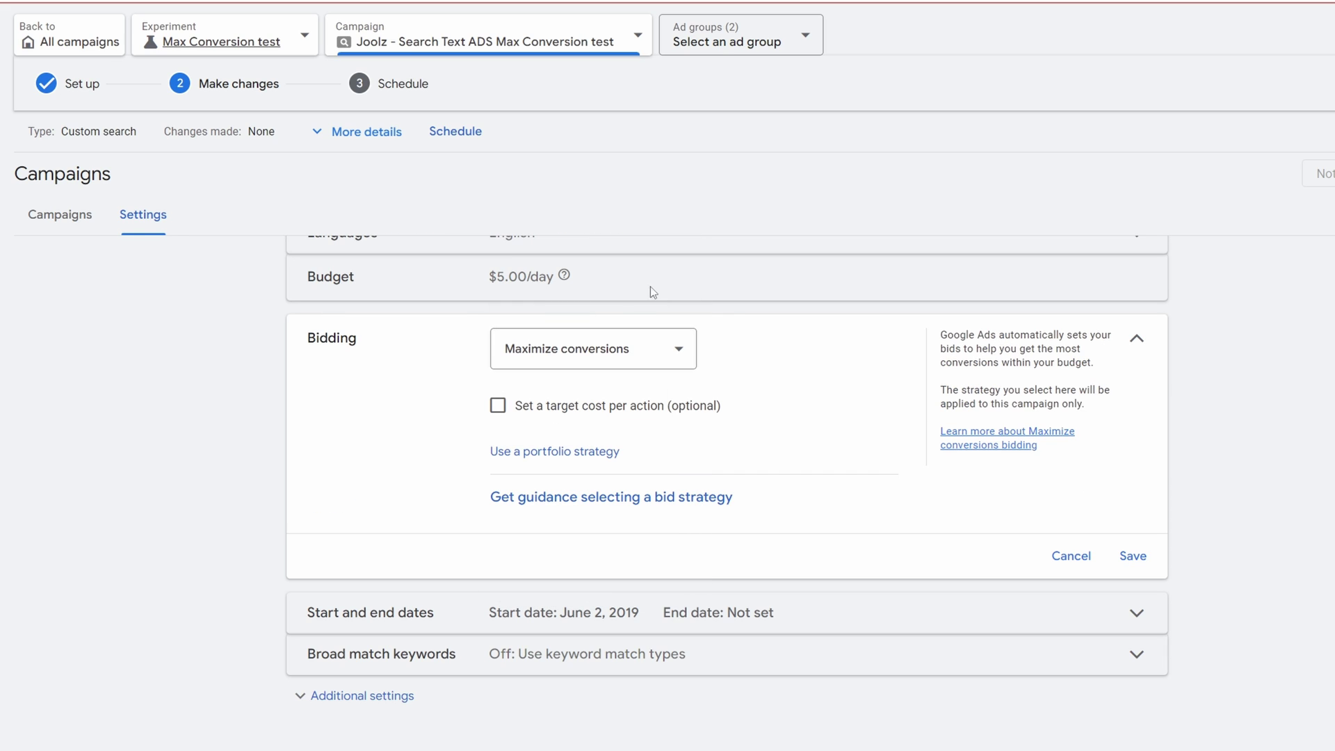
{"action": "left_click", "coordinate": [1134, 556]}
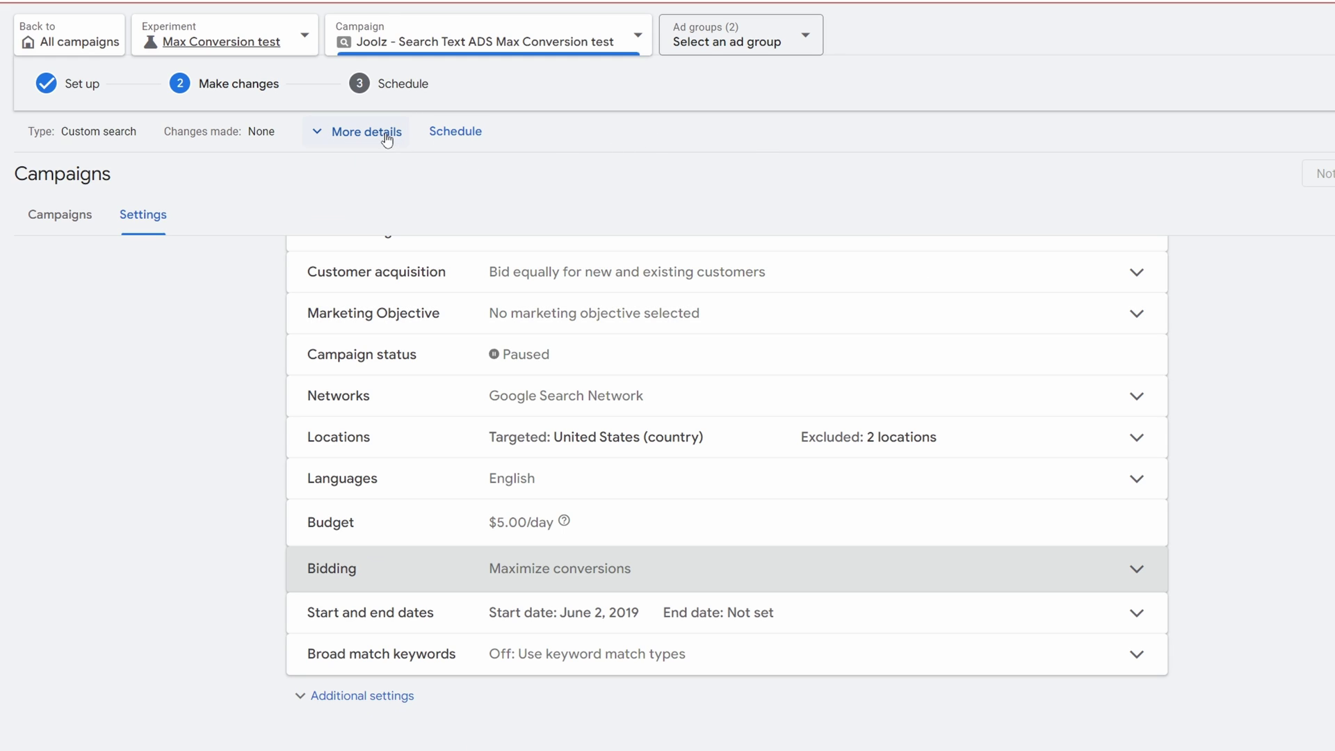
- In the experiment schedule, set the first goal to an increase in Conversions and adjust the trial campaign's share of traffic and budget
{"action": "left_click", "coordinate": [438, 138]}
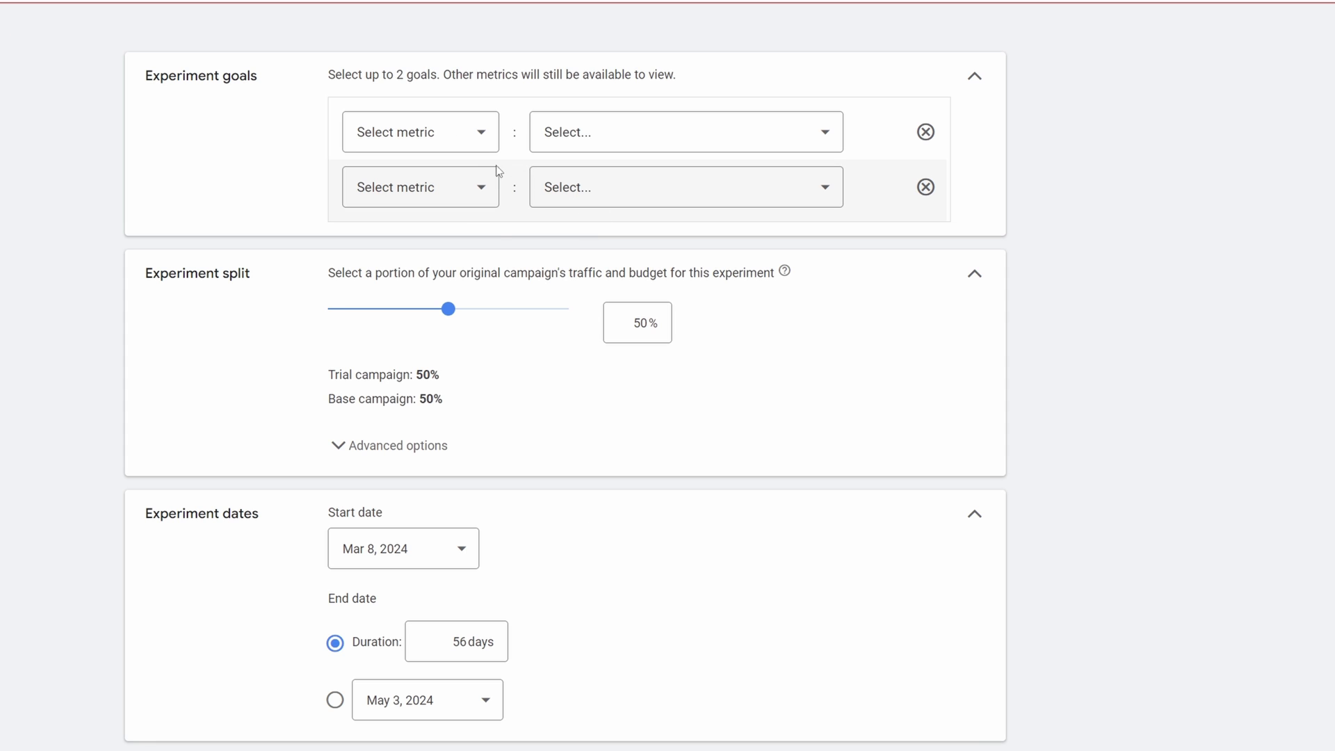
{"action": "left_click", "coordinate": [487, 142]}
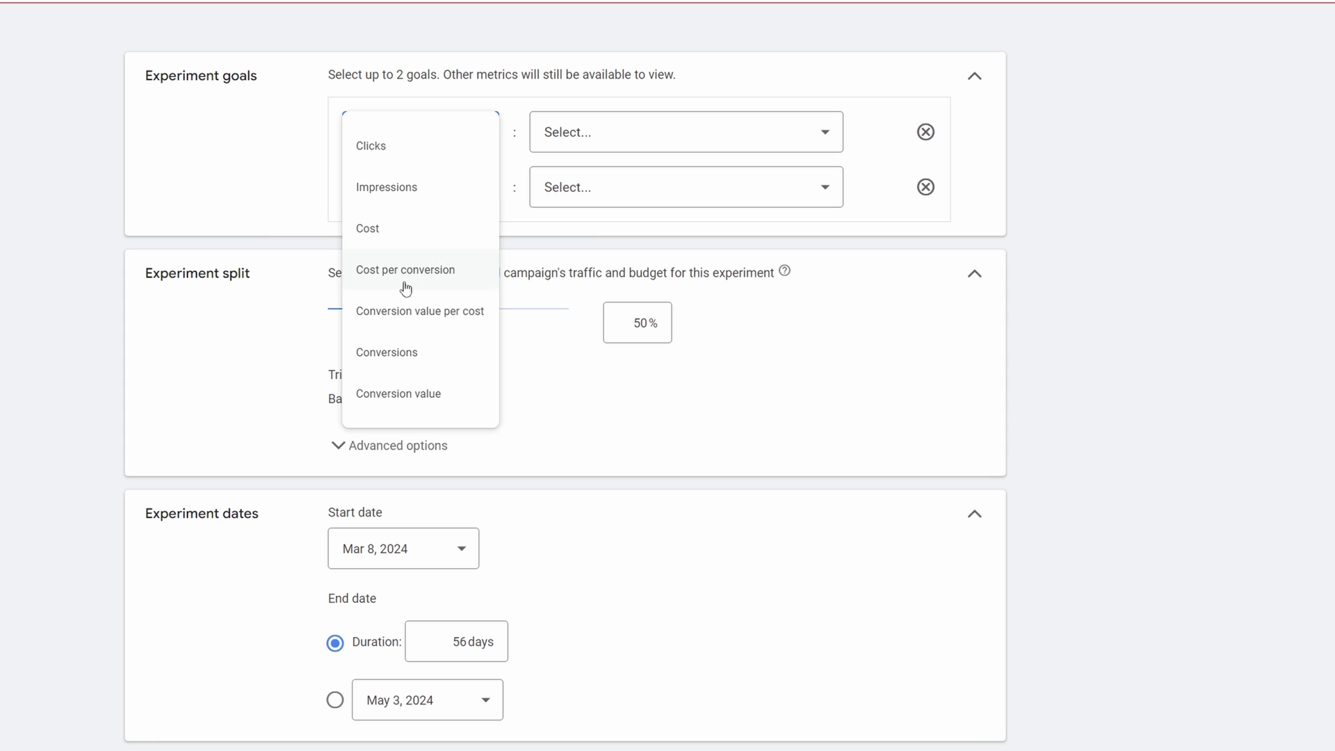
{"action": "left_click", "coordinate": [432, 353]}
{"action": "left_click", "coordinate": [693, 143]}
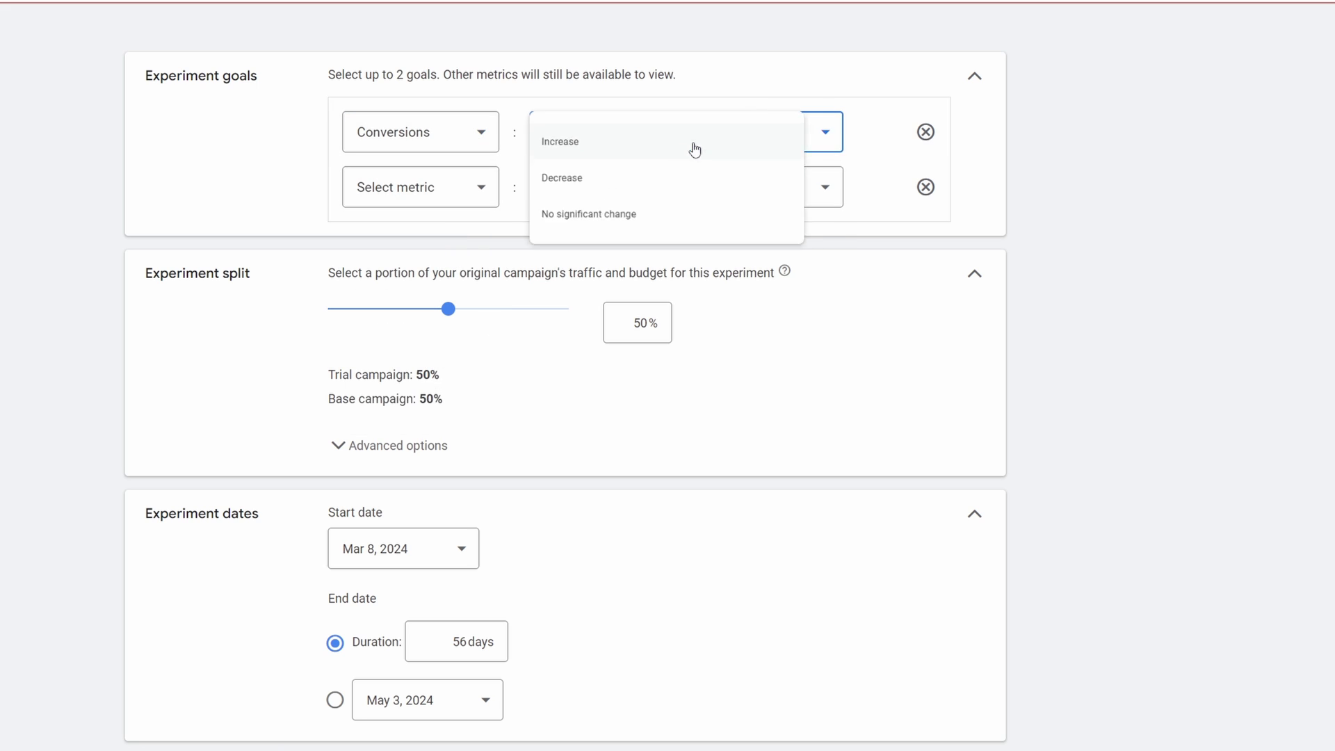
{"action": "left_click", "coordinate": [638, 152]}
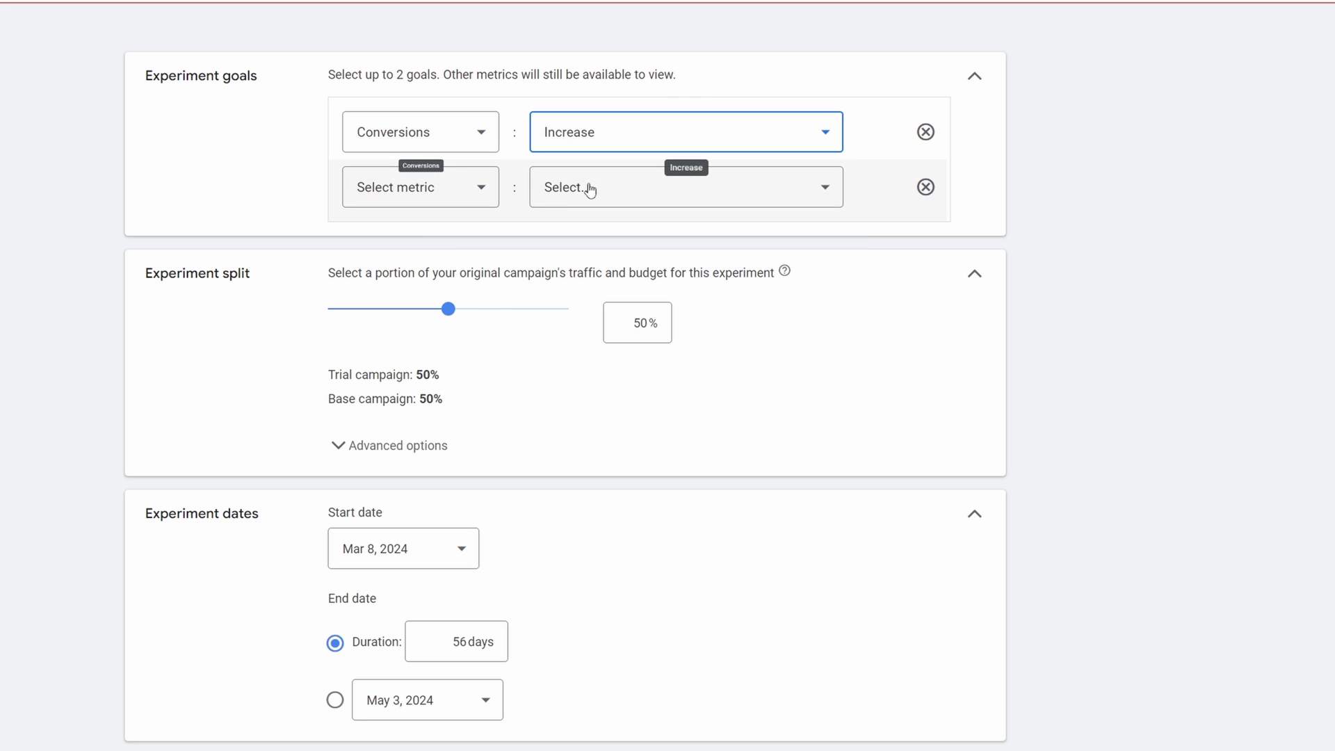
{"action": "mouse_move", "coordinate": [428, 308]}
{"action": "left_mouse_down"}
{"action": "mouse_move", "coordinate": [408, 308]}
{"action": "mouse_move", "coordinate": [483, 308]}
{"action": "mouse_move", "coordinate": [452, 316]}
{"action": "left_mouse_up"}
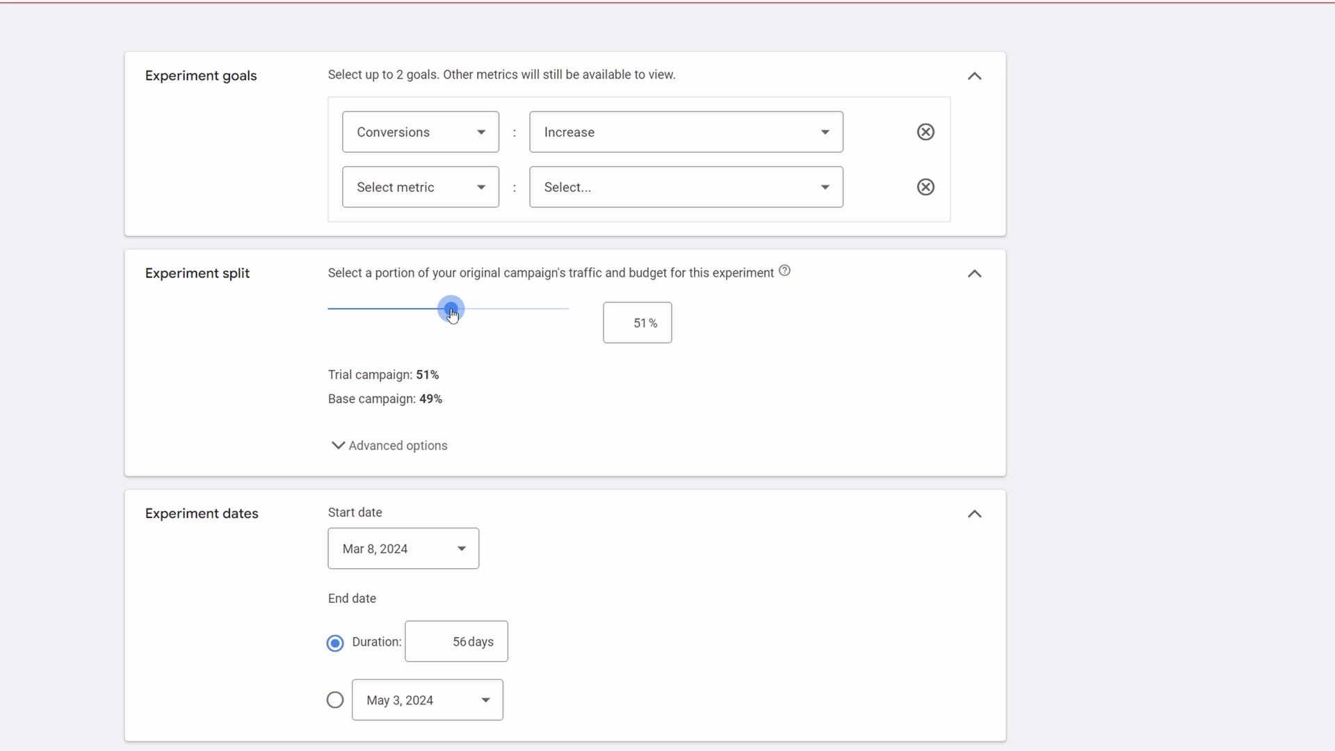
{"action": "mouse_move", "coordinate": [456, 314]}
{"action": "left_mouse_down"}
{"action": "mouse_move", "coordinate": [421, 333]}
{"action": "mouse_move", "coordinate": [383, 328]}
{"action": "mouse_move", "coordinate": [528, 313]}
{"action": "mouse_move", "coordinate": [450, 314]}
{"action": "left_mouse_up"}
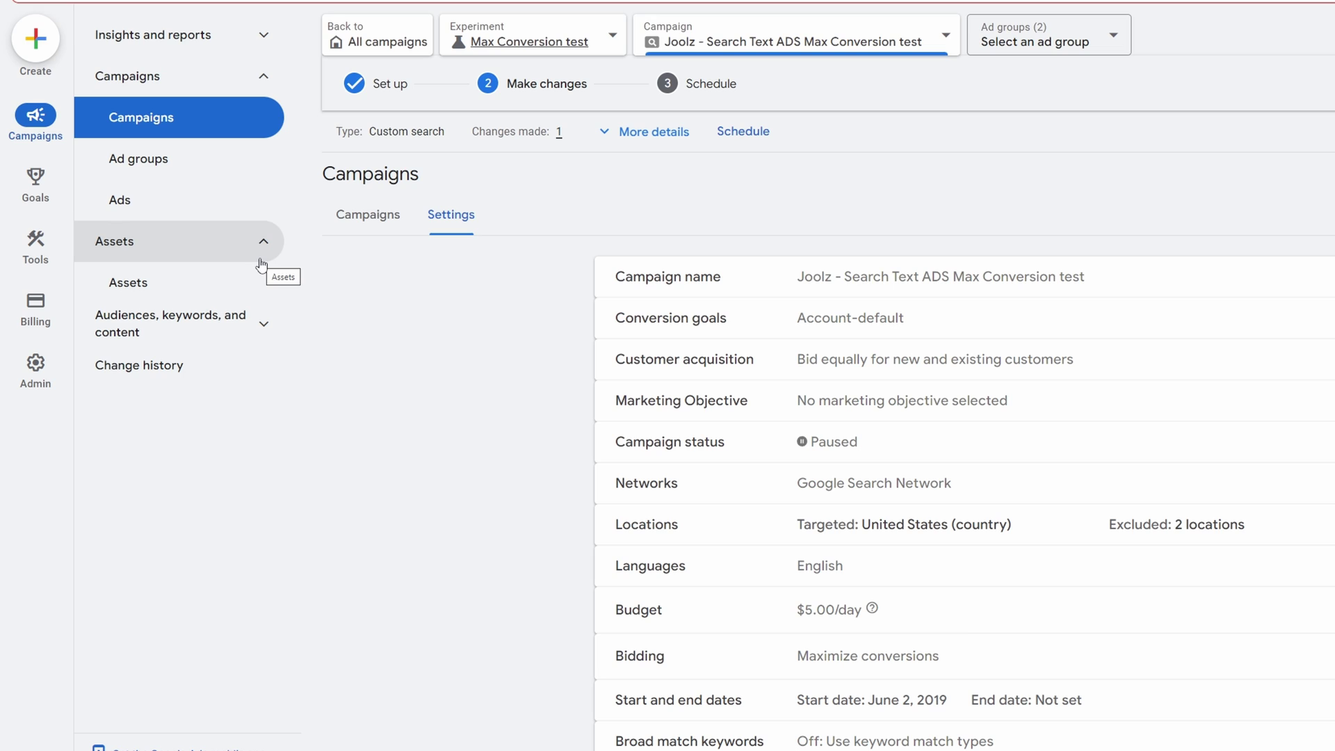
- Look through the trial campaign's assets by type, covering Business name, Business logo and Sitelink
{"action": "left_click", "coordinate": [182, 296]}
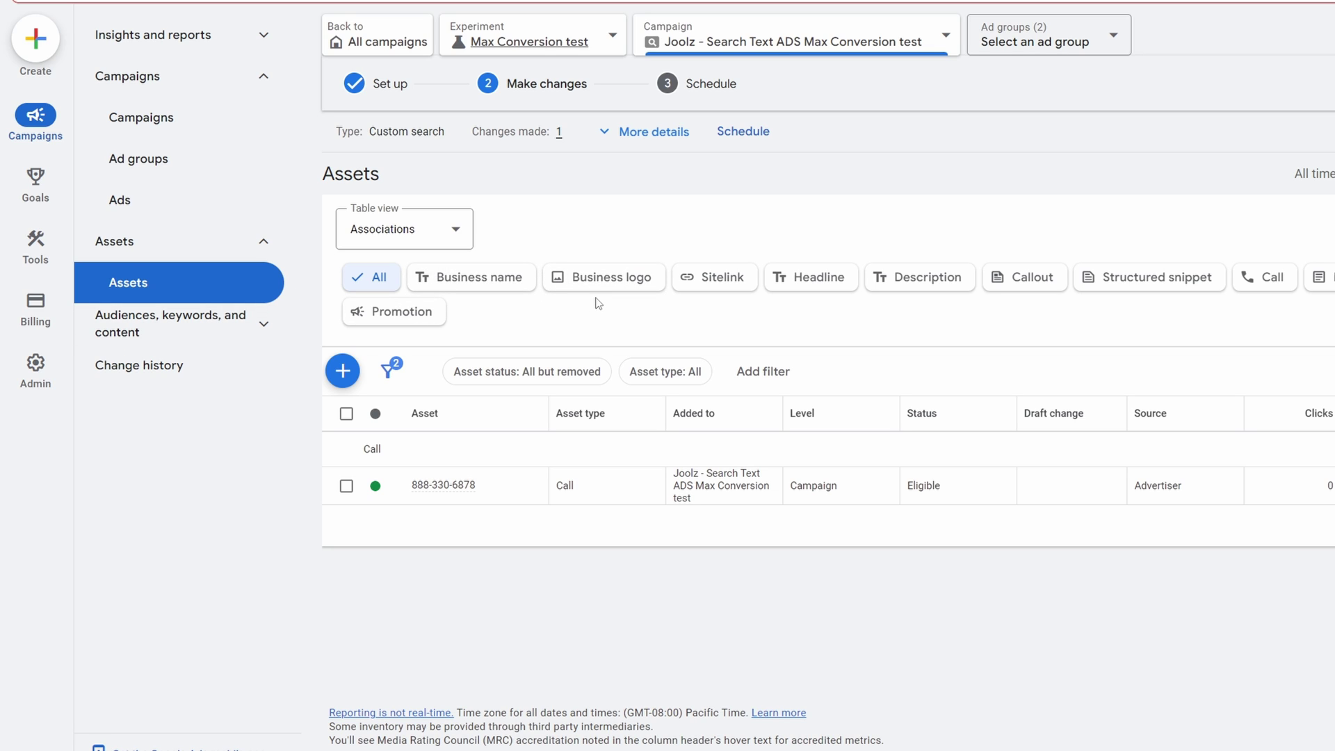
{"action": "left_click", "coordinate": [520, 286]}
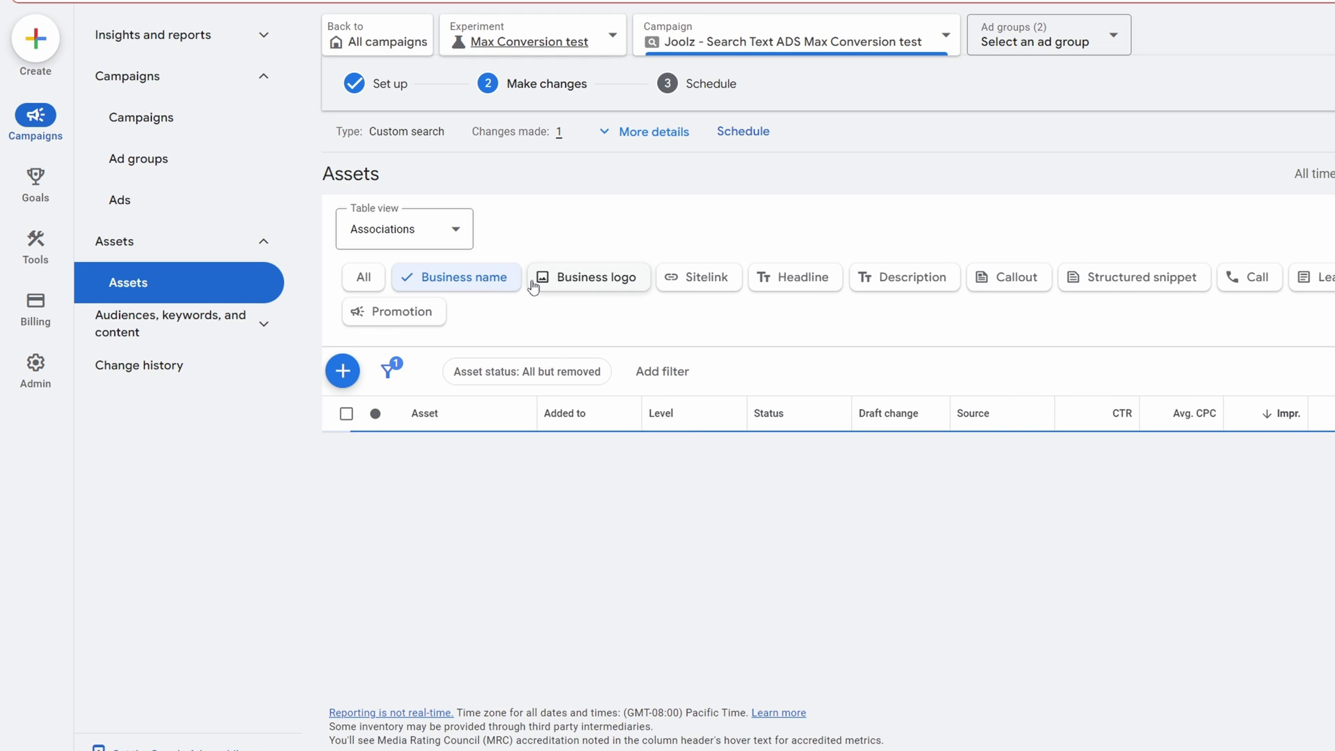
{"action": "left_click", "coordinate": [560, 288]}
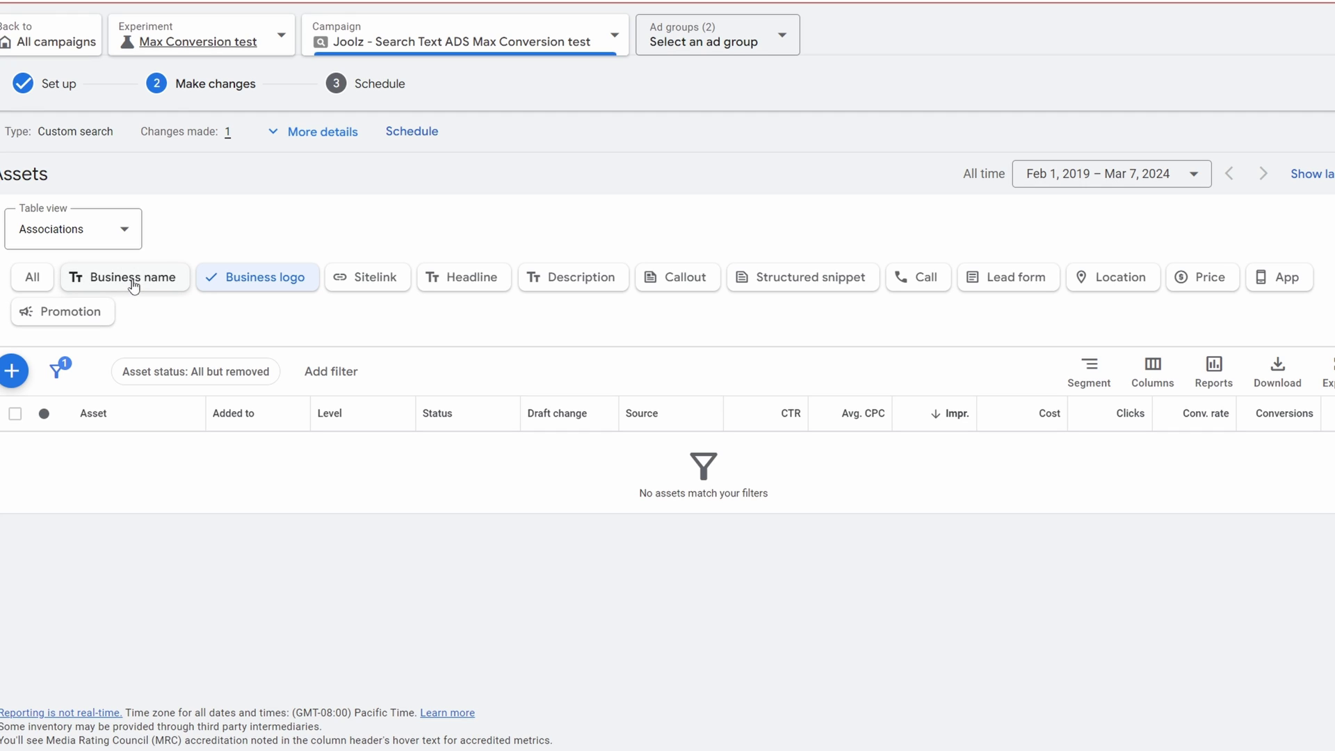
{"action": "left_click", "coordinate": [136, 282]}
{"action": "left_click", "coordinate": [259, 281]}
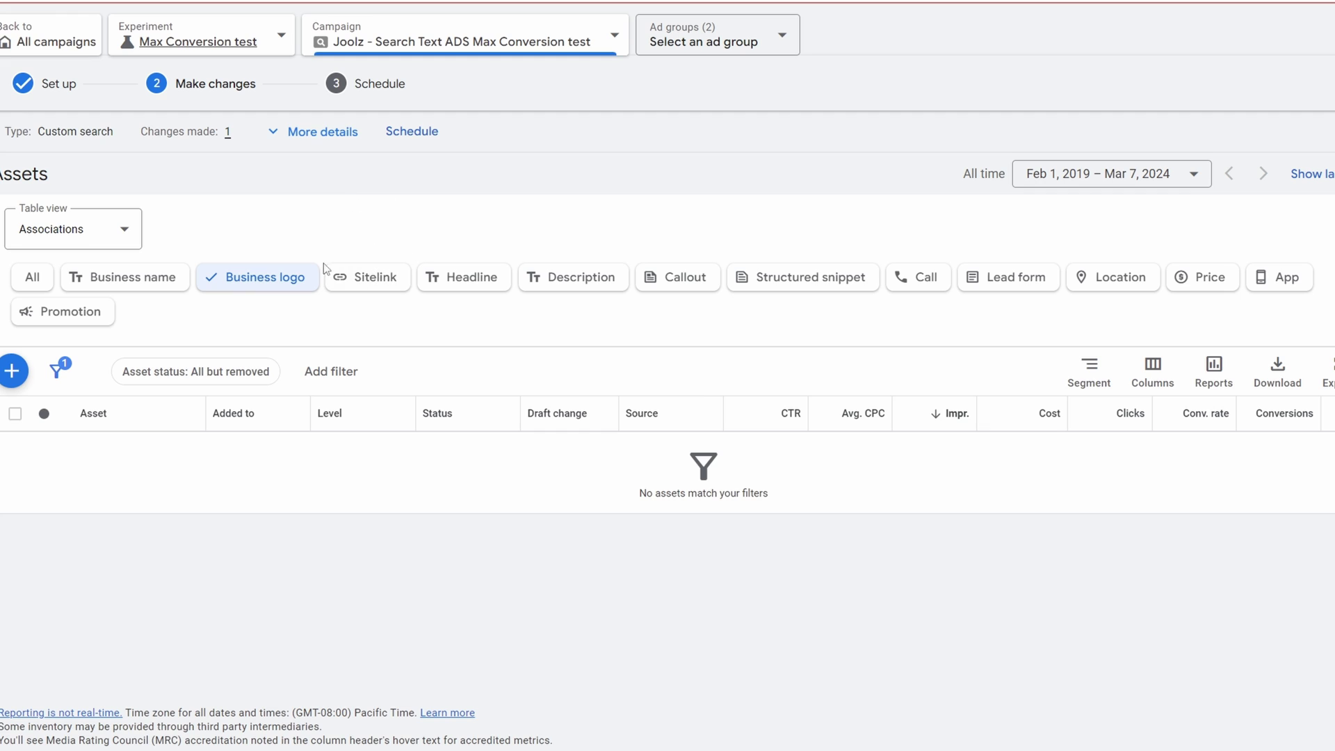
{"action": "left_click", "coordinate": [362, 284]}
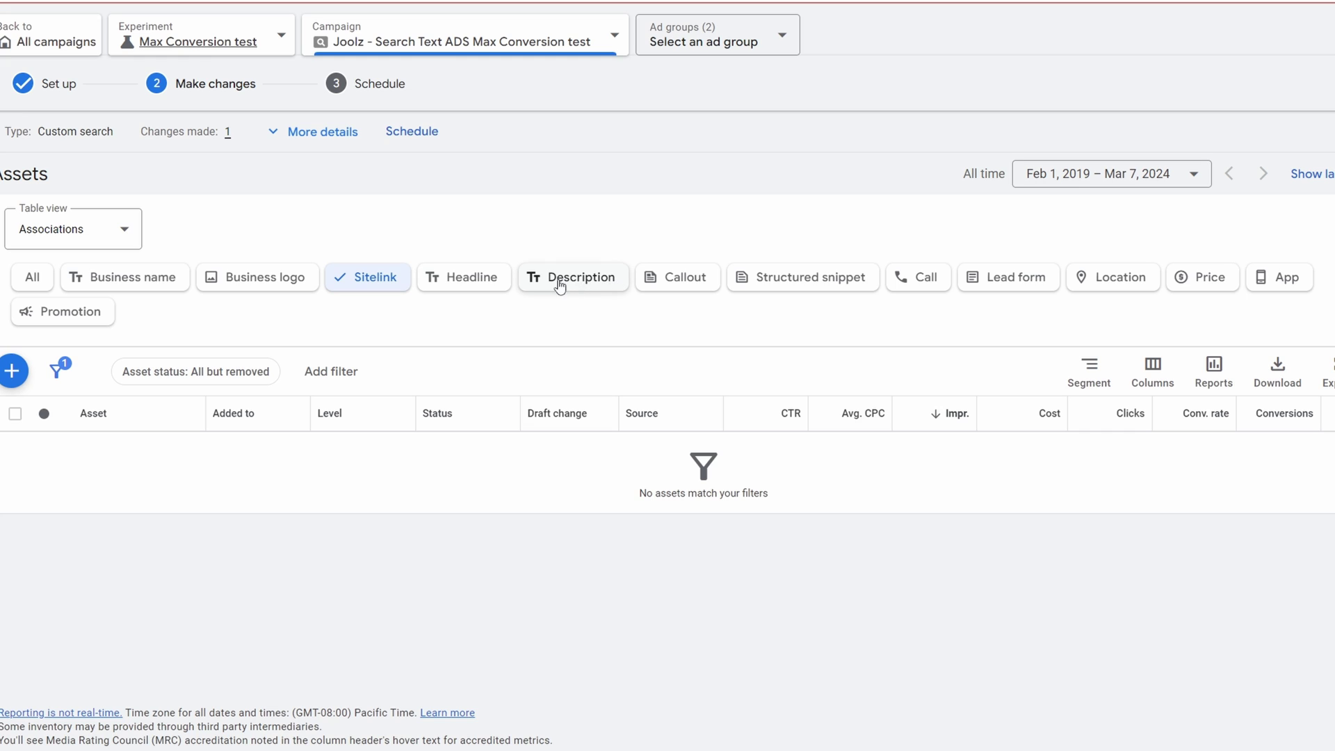
- View the trial campaign's Callout and Structured snippet assets, and open the form for adding a structured snippet
{"action": "left_click", "coordinate": [692, 285]}
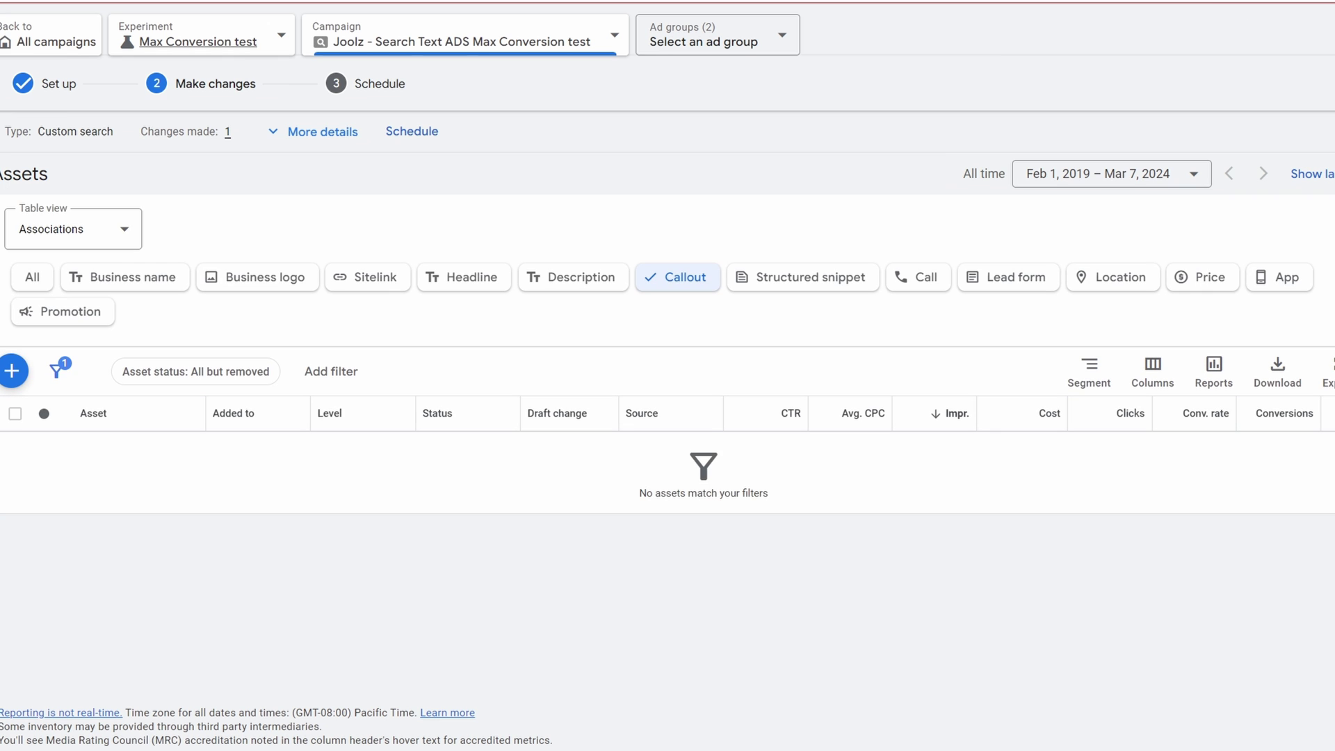
{"action": "left_click", "coordinate": [795, 278]}
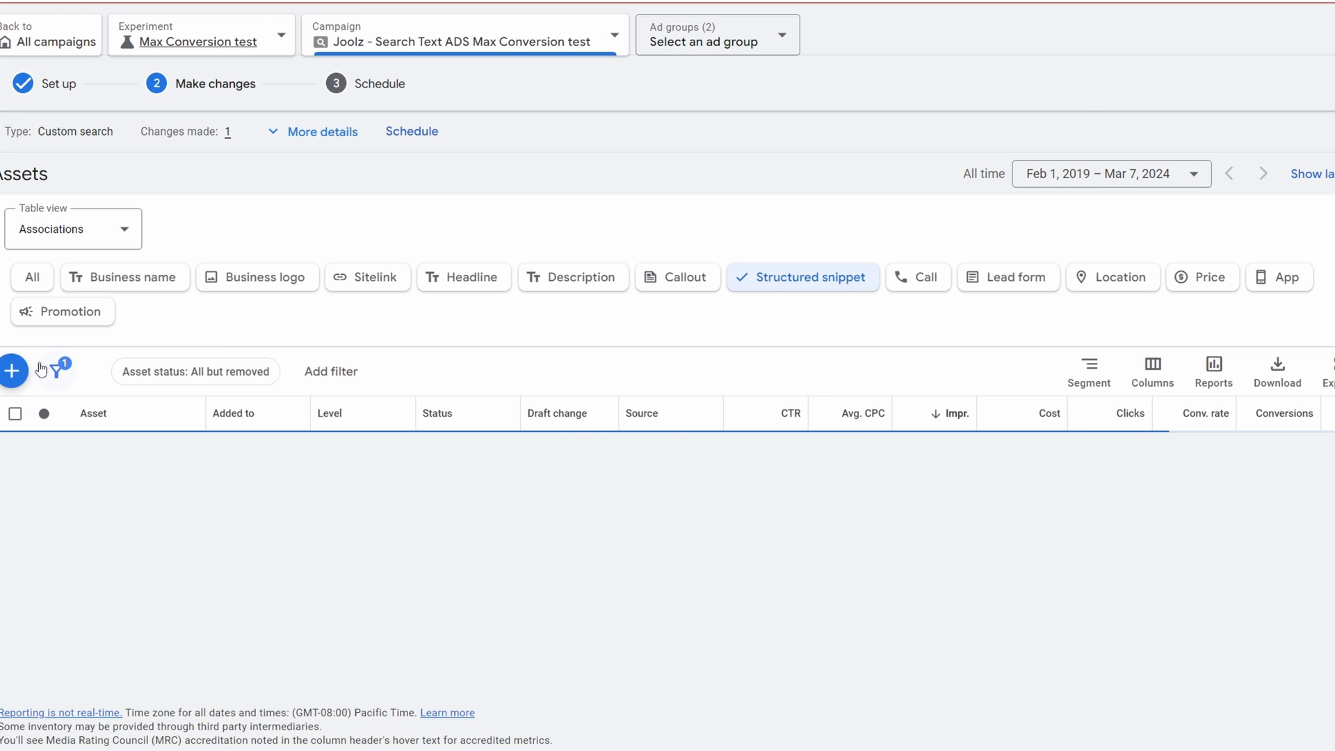
{"action": "left_click", "coordinate": [12, 371]}
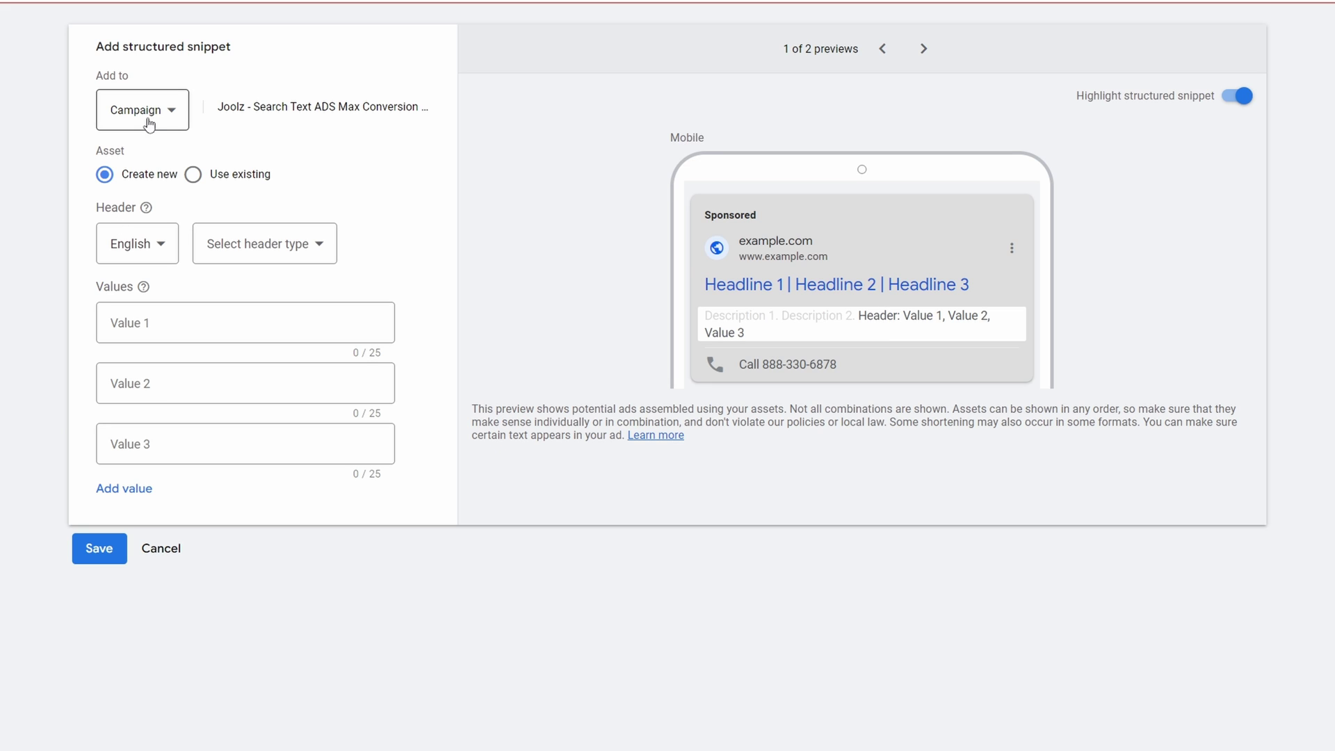
- Try the Brands, Courses and Destinations header types in the new structured snippet, and cancel it without saving
{"action": "left_click", "coordinate": [253, 244]}
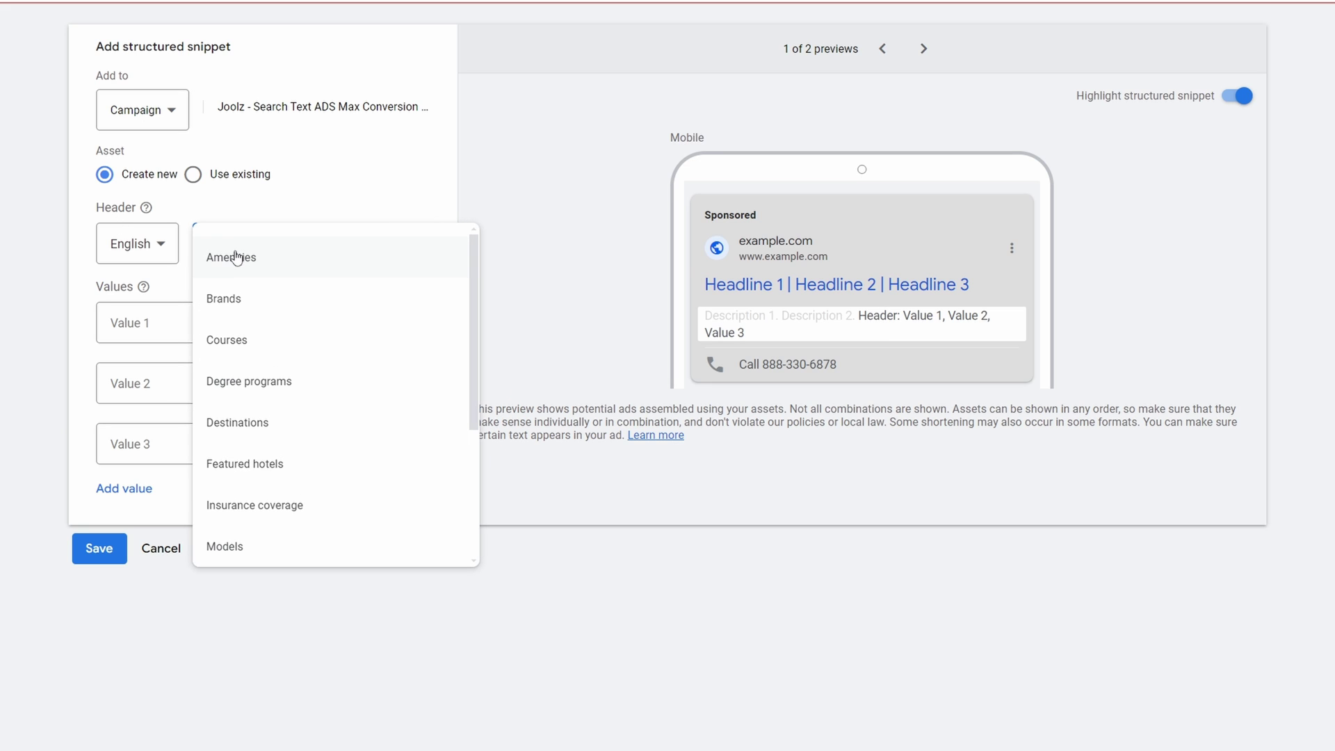
{"action": "left_click", "coordinate": [241, 299]}
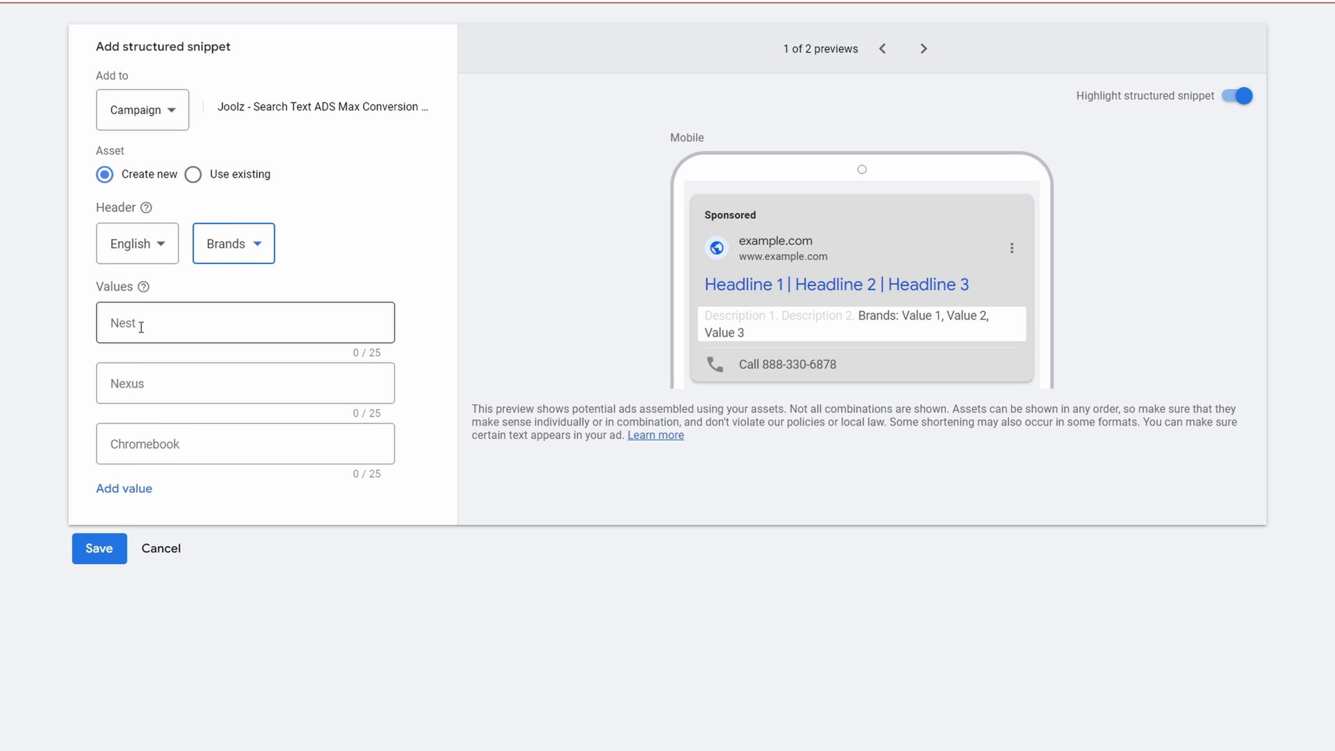
{"action": "left_click", "coordinate": [248, 256]}
{"action": "left_click", "coordinate": [253, 338]}
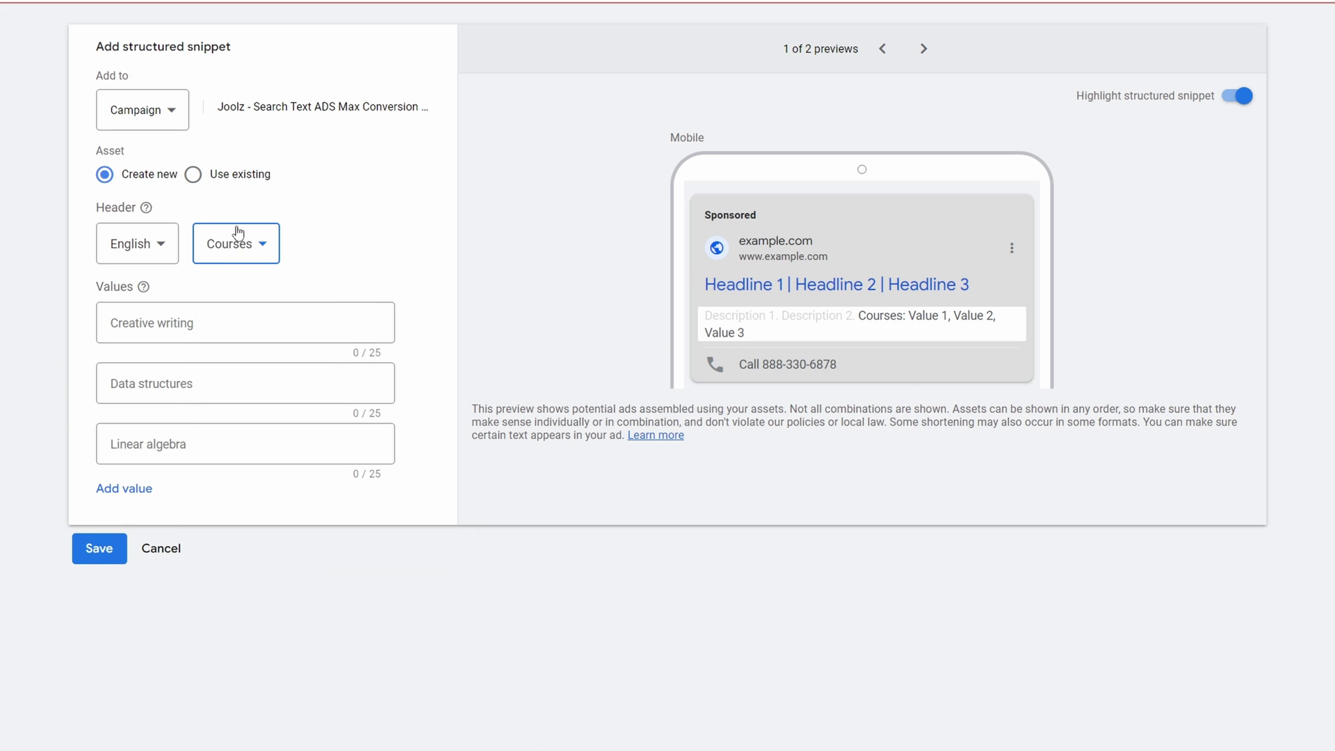
{"action": "left_click", "coordinate": [239, 237]}
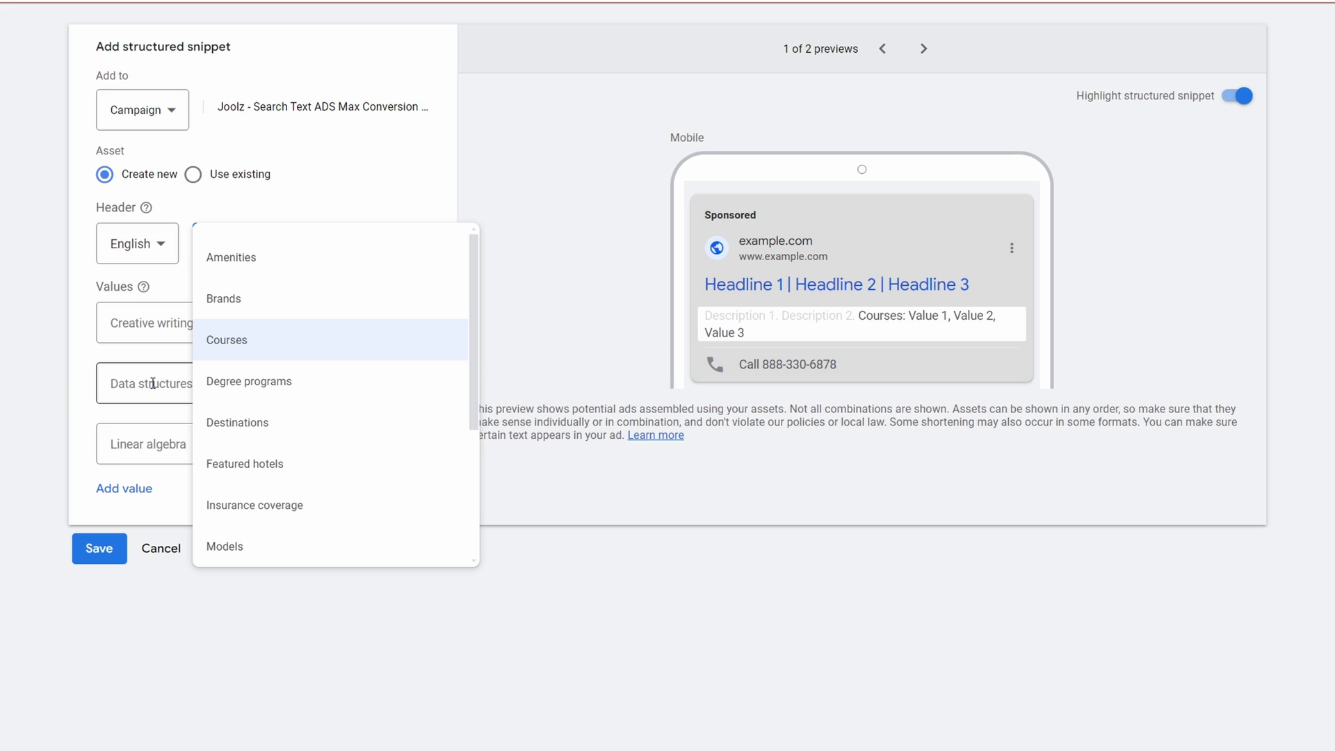
{"action": "left_click", "coordinate": [263, 431]}
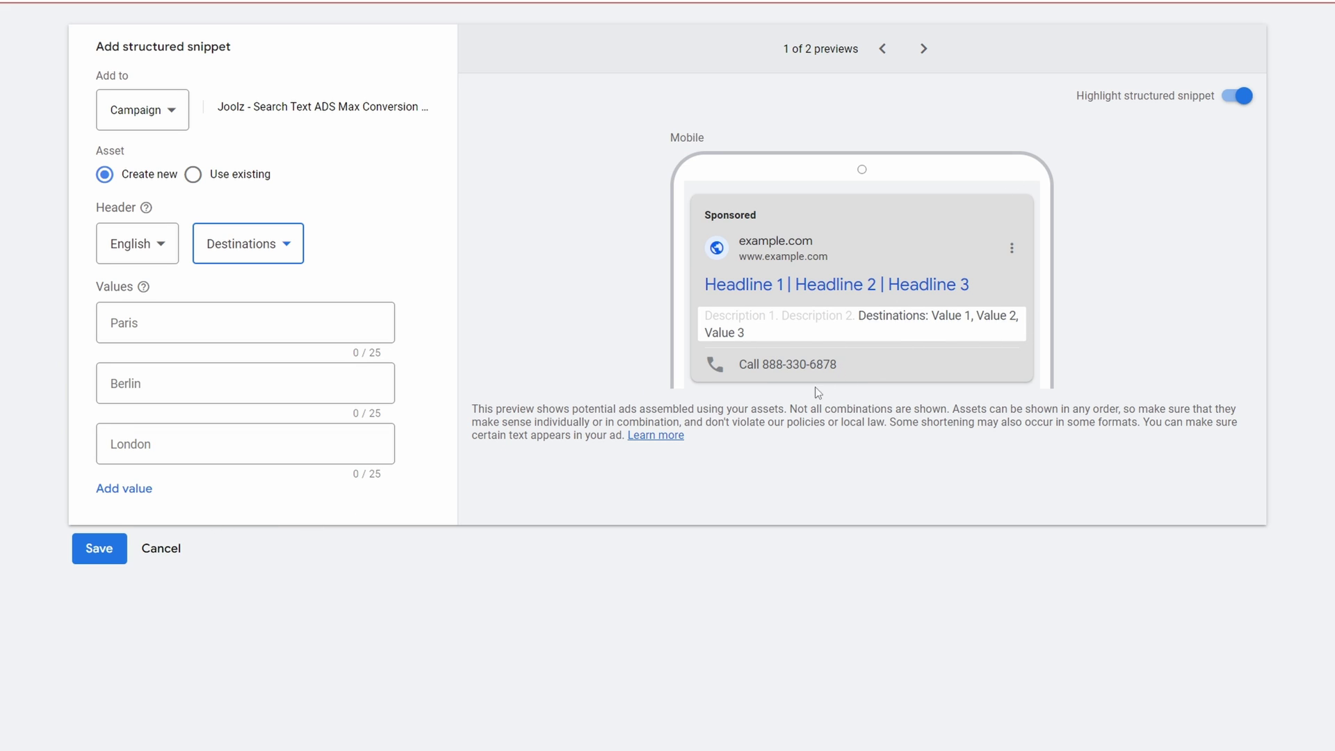
{"action": "left_click", "coordinate": [154, 553]}
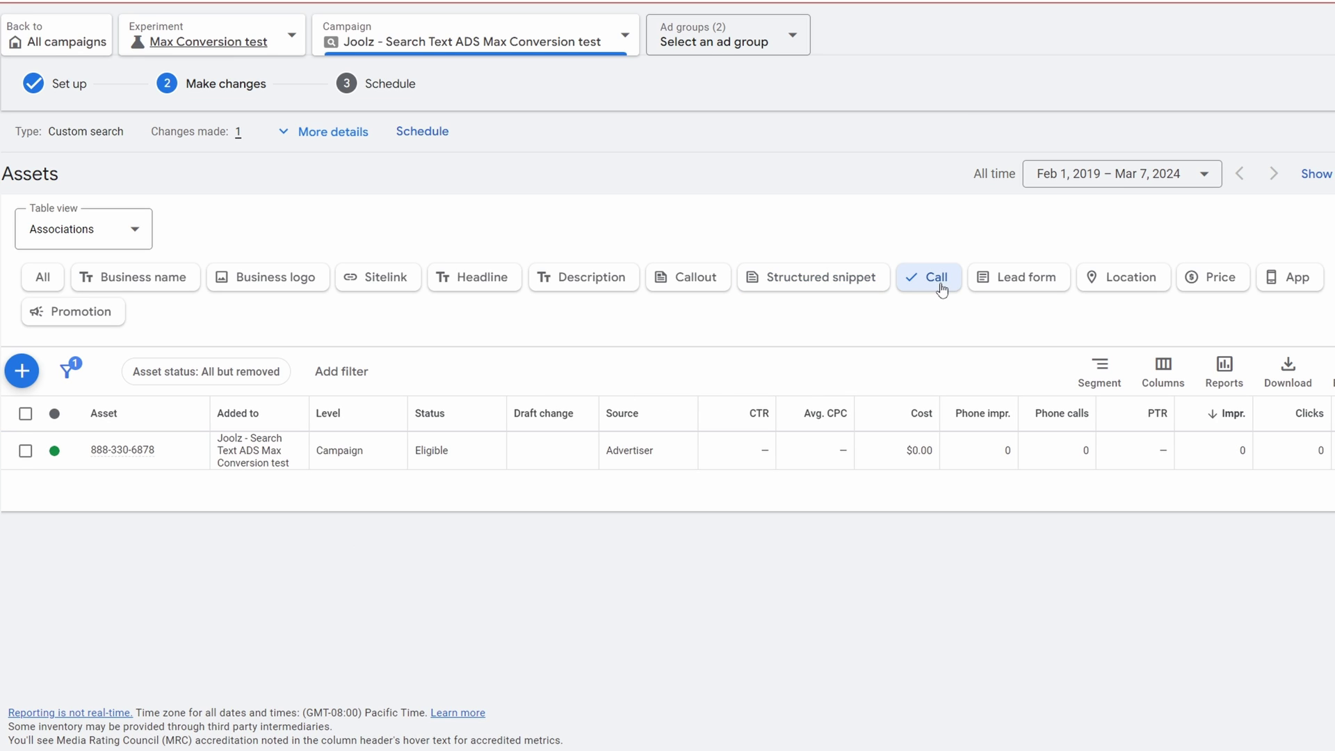
- Examine the form for adding a call asset without saving it, and view the Lead form and Location assets
{"action": "left_click", "coordinate": [21, 370]}
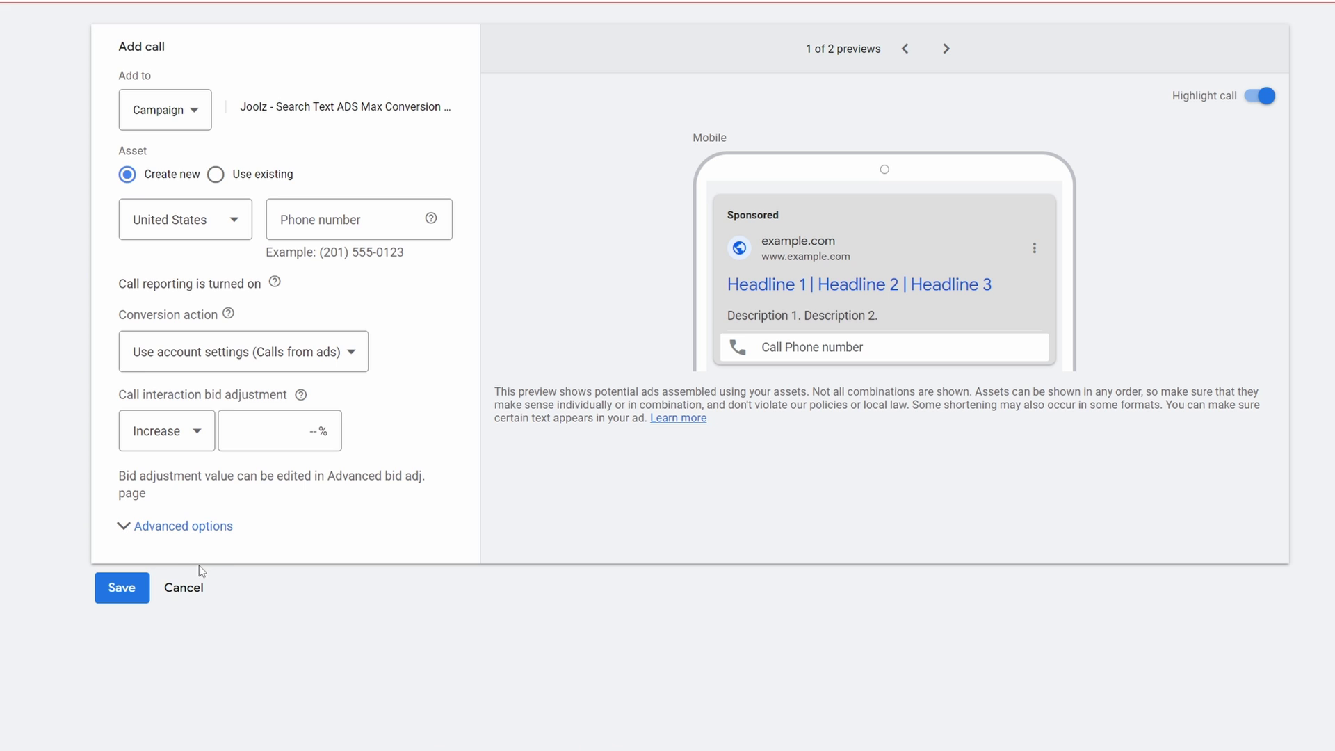
{"action": "left_click", "coordinate": [181, 588]}
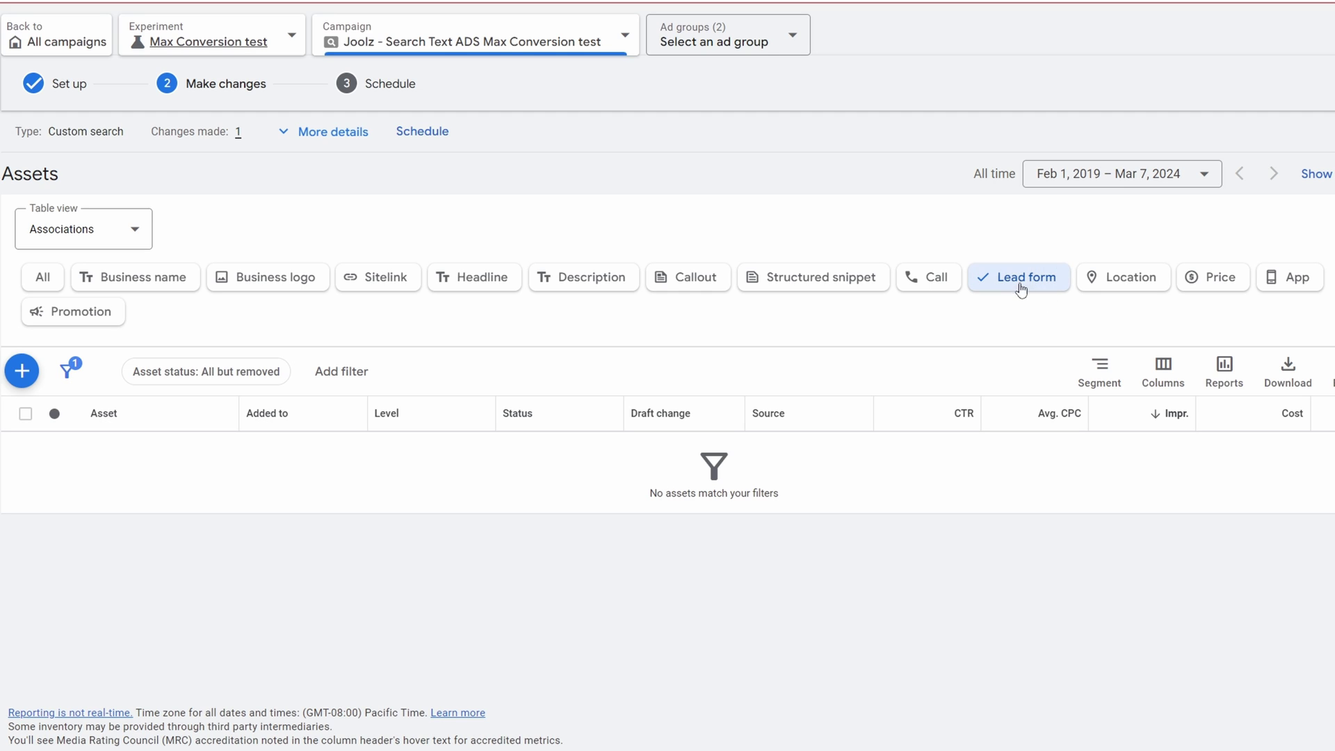
{"action": "left_click", "coordinate": [1134, 279]}
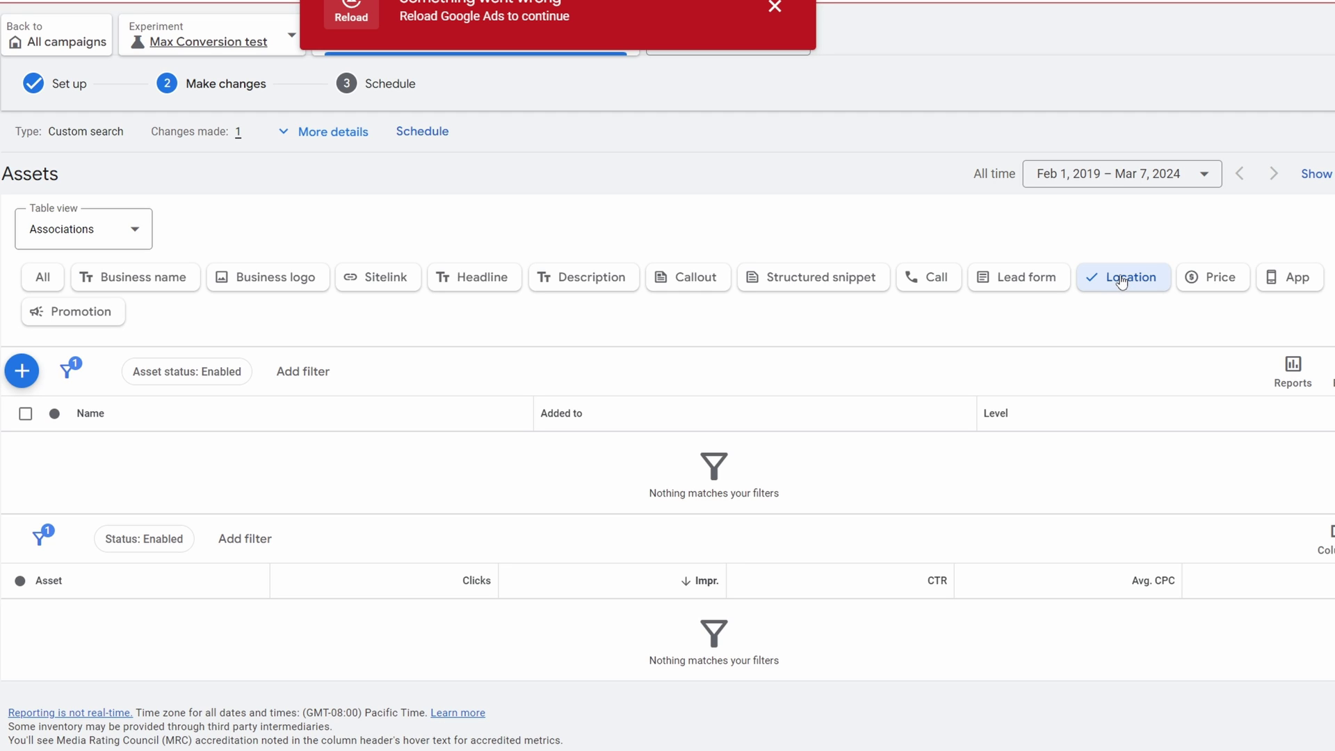
- Try the price qualifiers From and Up to in a new price asset, and leave it without saving
{"action": "left_click", "coordinate": [1213, 287]}
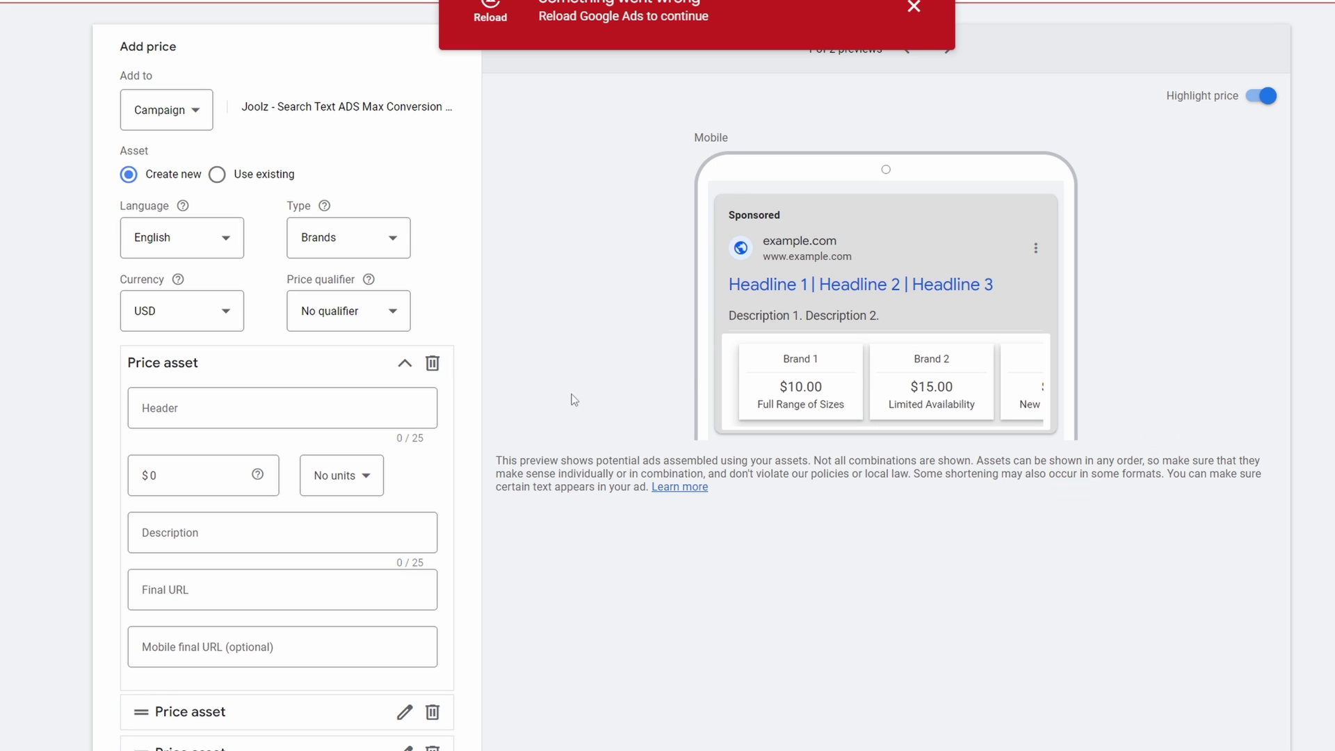
{"action": "scroll", "coordinate": [230, 516], "scroll_direction": "down", "scroll_amount": 2}
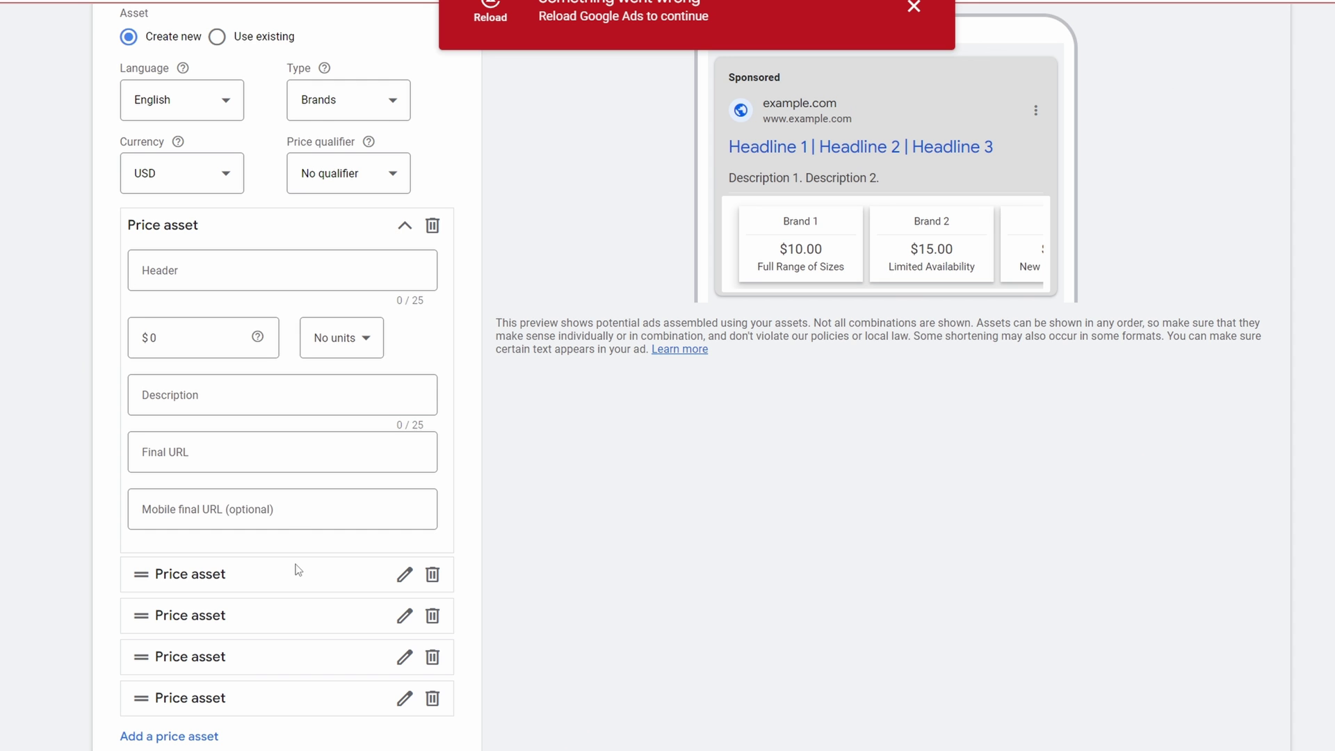
{"action": "left_click", "coordinate": [354, 189]}
{"action": "left_click", "coordinate": [328, 231]}
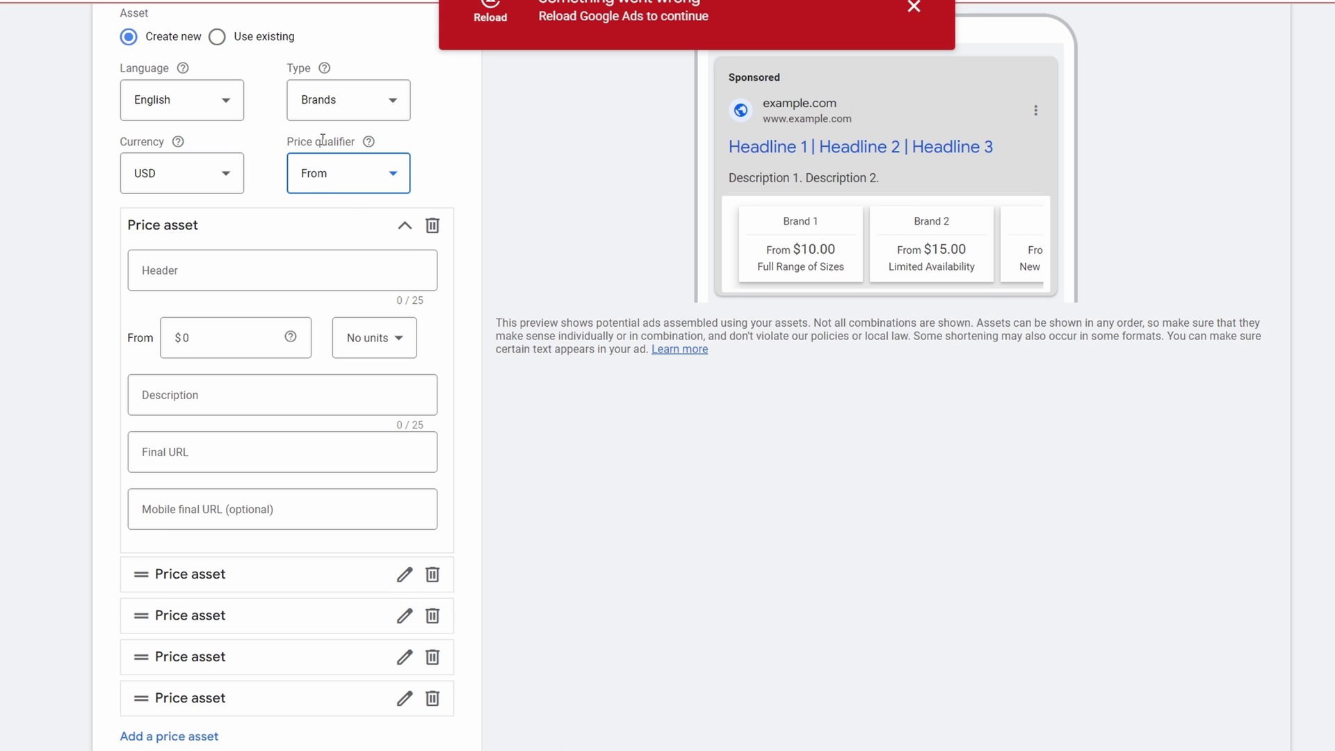
{"action": "left_click", "coordinate": [321, 169]}
{"action": "left_click", "coordinate": [331, 271]}
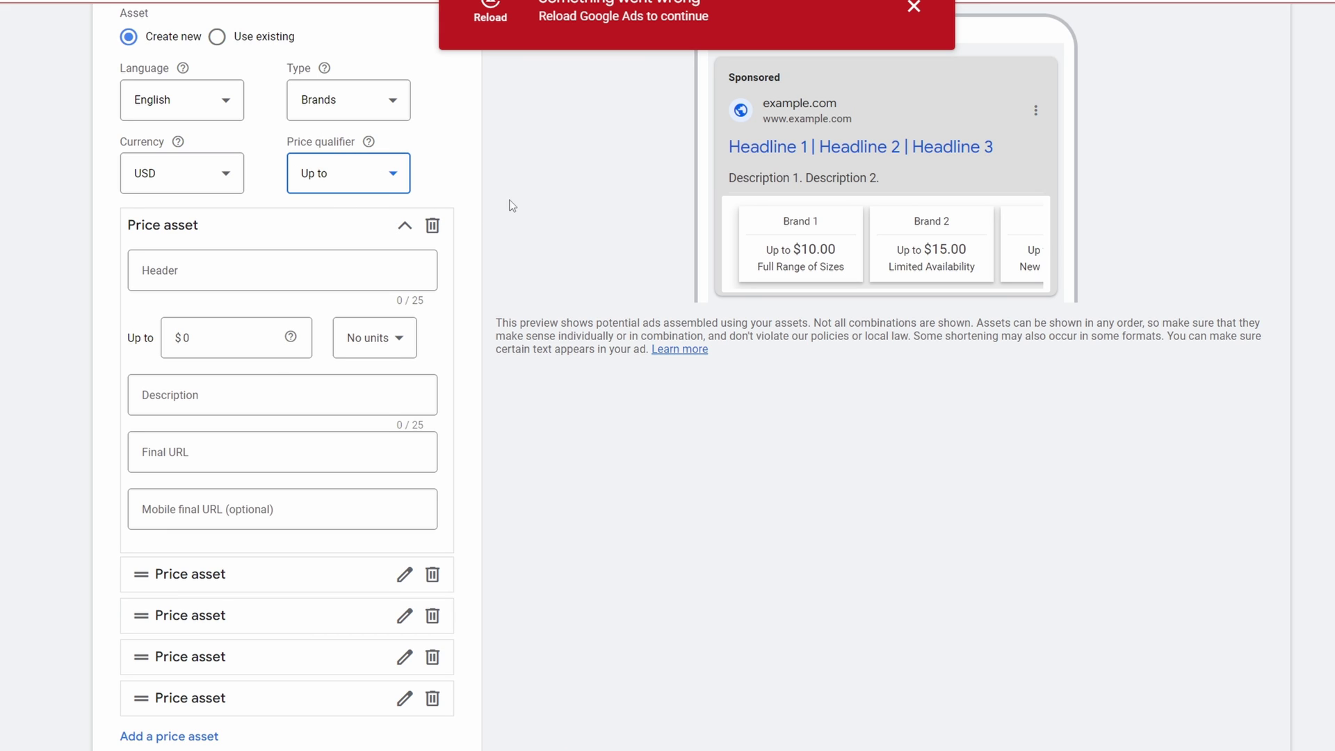
{"action": "scroll", "coordinate": [765, 313], "scroll_direction": "up", "scroll_amount": 2}
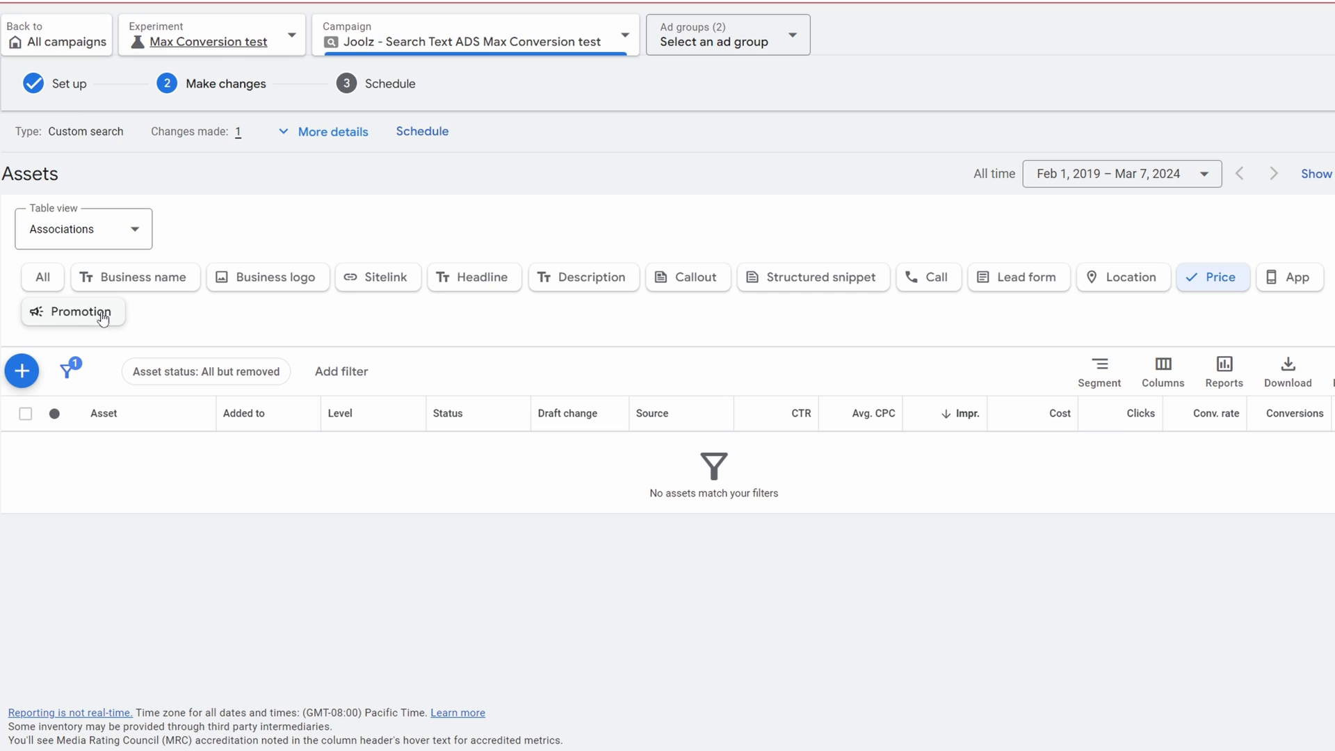
- View the Promotion assets and examine the fields of the form for adding a promotion
{"action": "left_click", "coordinate": [101, 317]}
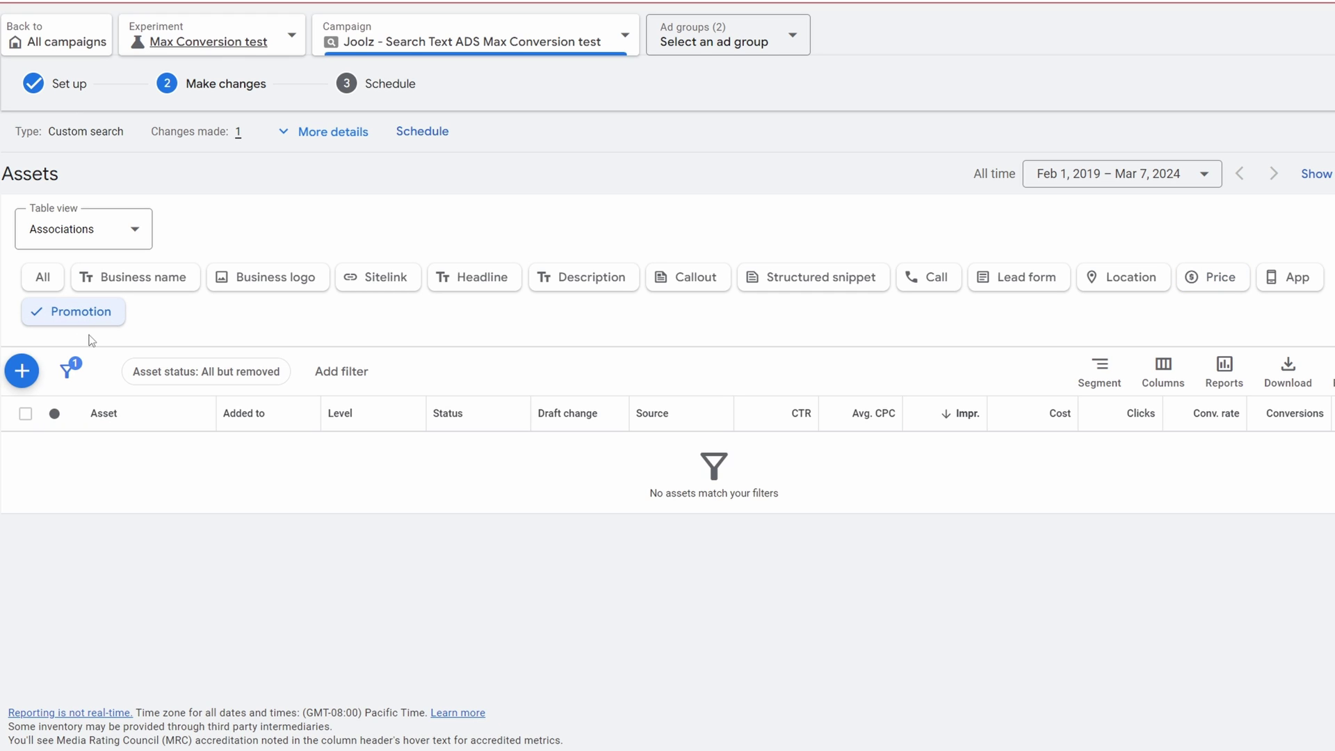
{"action": "left_click", "coordinate": [25, 372]}
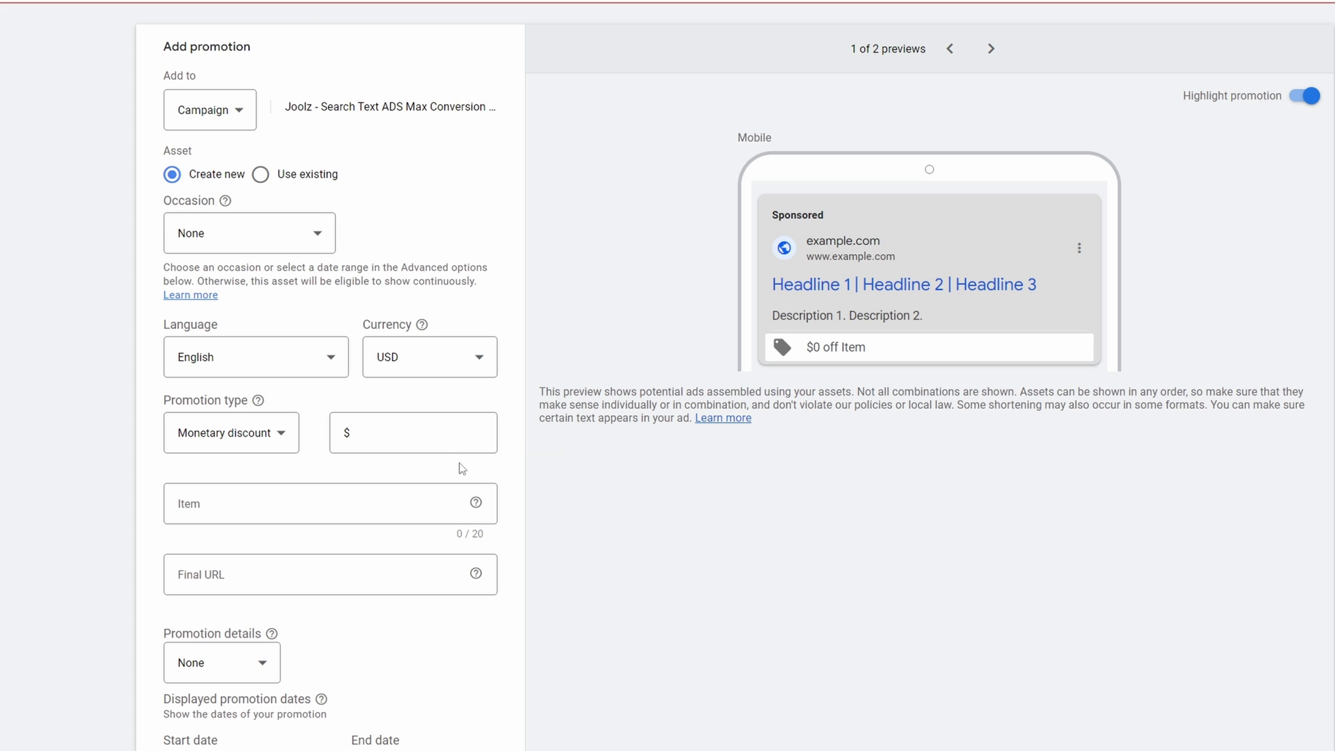
{"action": "scroll", "coordinate": [459, 466], "scroll_direction": "down", "scroll_amount": 4}
{"action": "scroll", "coordinate": [797, 376], "scroll_direction": "up", "scroll_amount": 2}
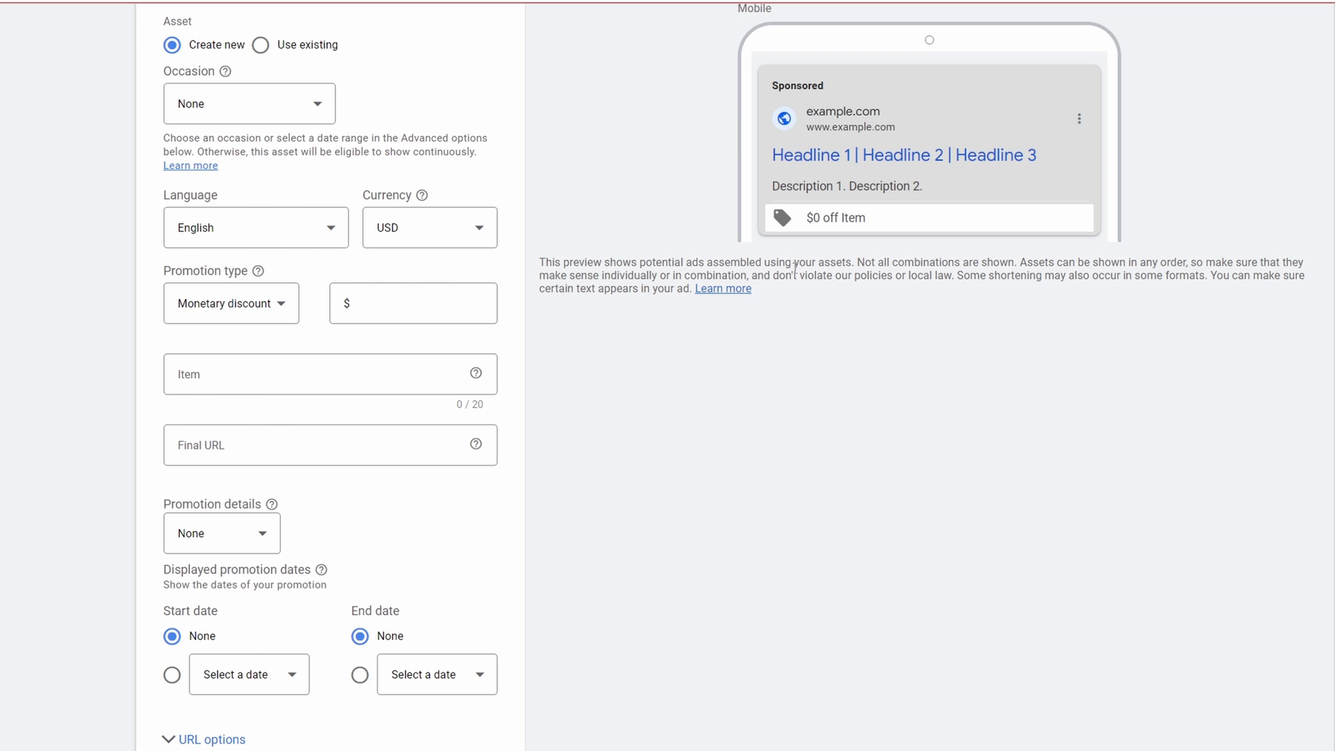
{"action": "scroll", "coordinate": [765, 264], "scroll_direction": "up", "scroll_amount": 2}
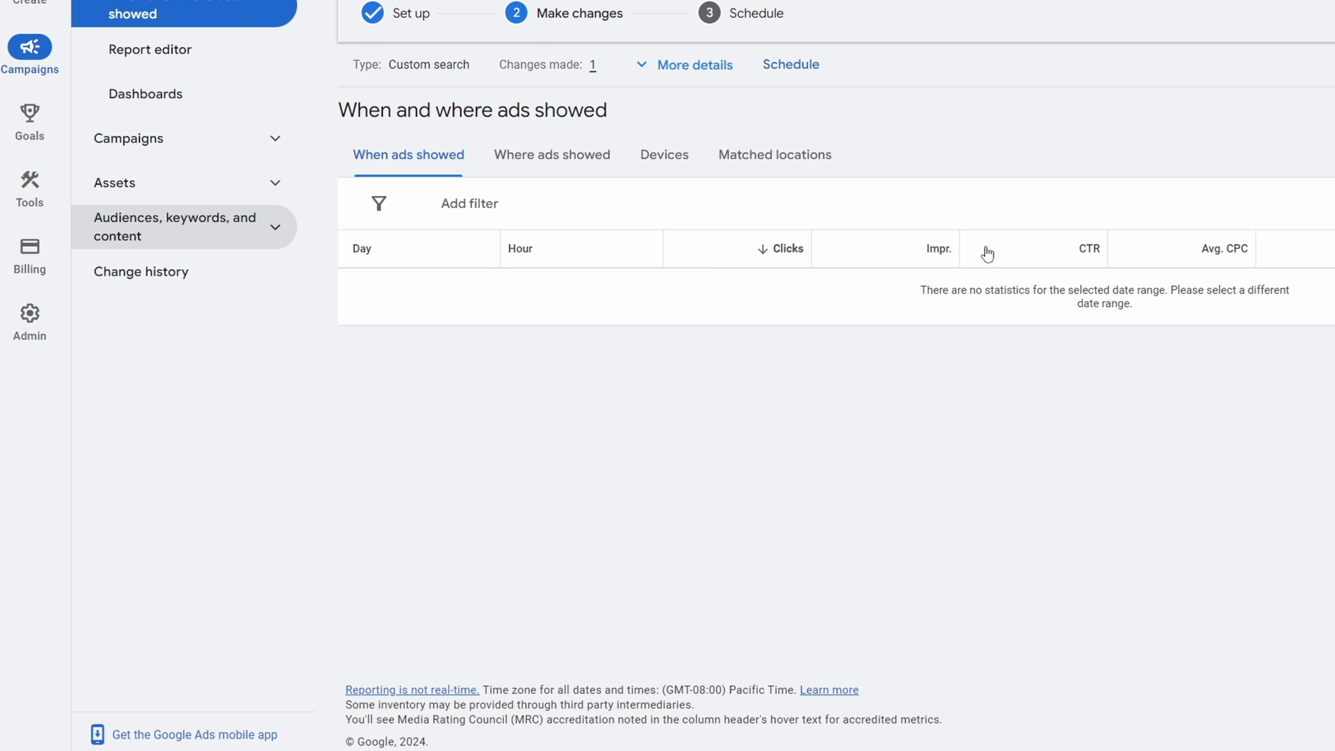
- Open the trial campaign's Audiences page and examine its audience segments table and demographics
{"action": "left_click", "coordinate": [275, 227]}
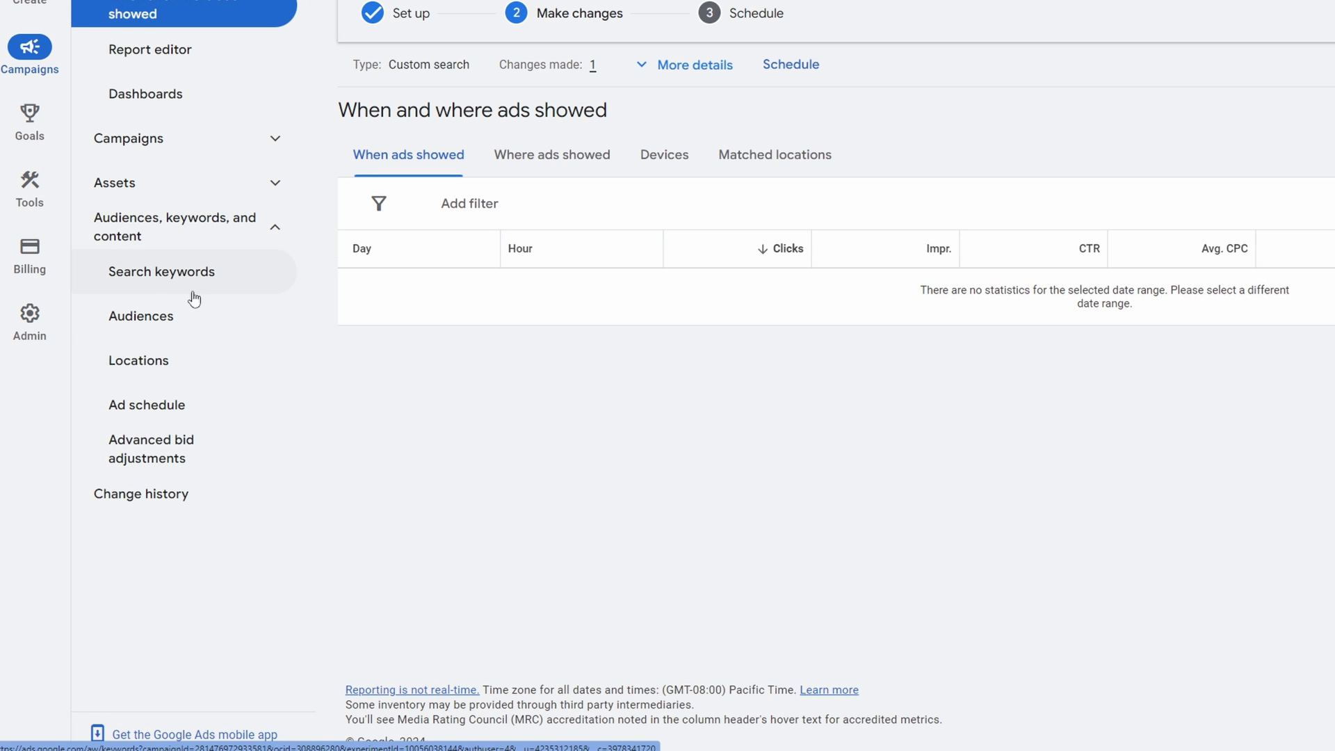
{"action": "left_click", "coordinate": [143, 317]}
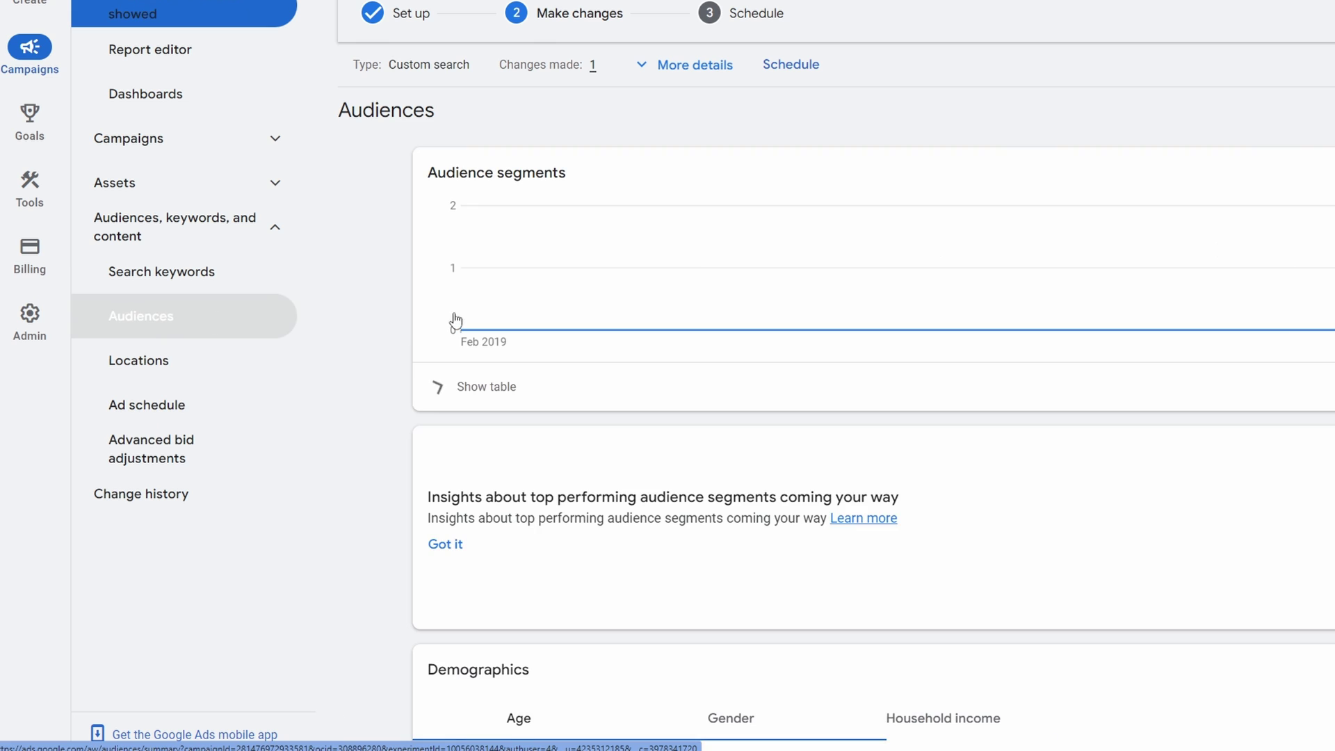
{"action": "left_click", "coordinate": [445, 388]}
{"action": "scroll", "coordinate": [625, 313], "scroll_direction": "down", "scroll_amount": 3}
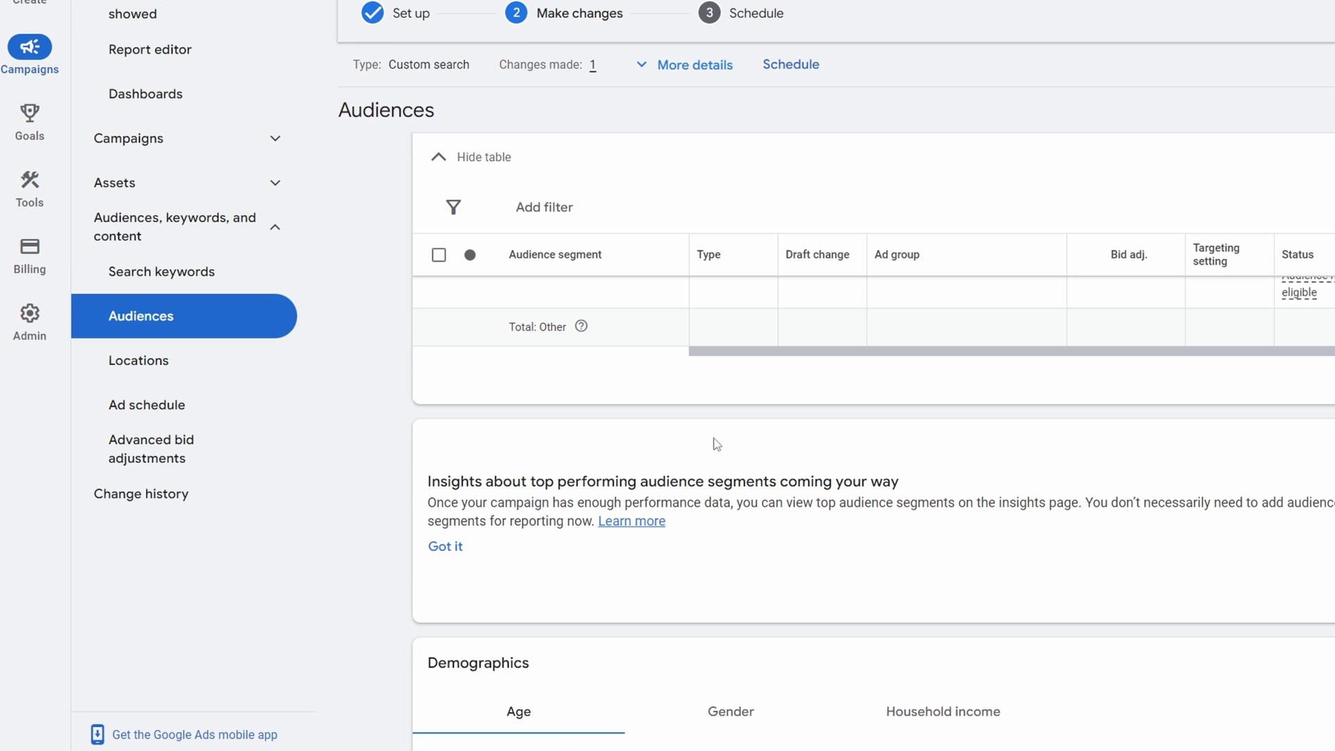
{"action": "scroll", "coordinate": [667, 340], "scroll_direction": "down", "scroll_amount": 4}
{"action": "scroll", "coordinate": [667, 341], "scroll_direction": "up", "scroll_amount": 8}
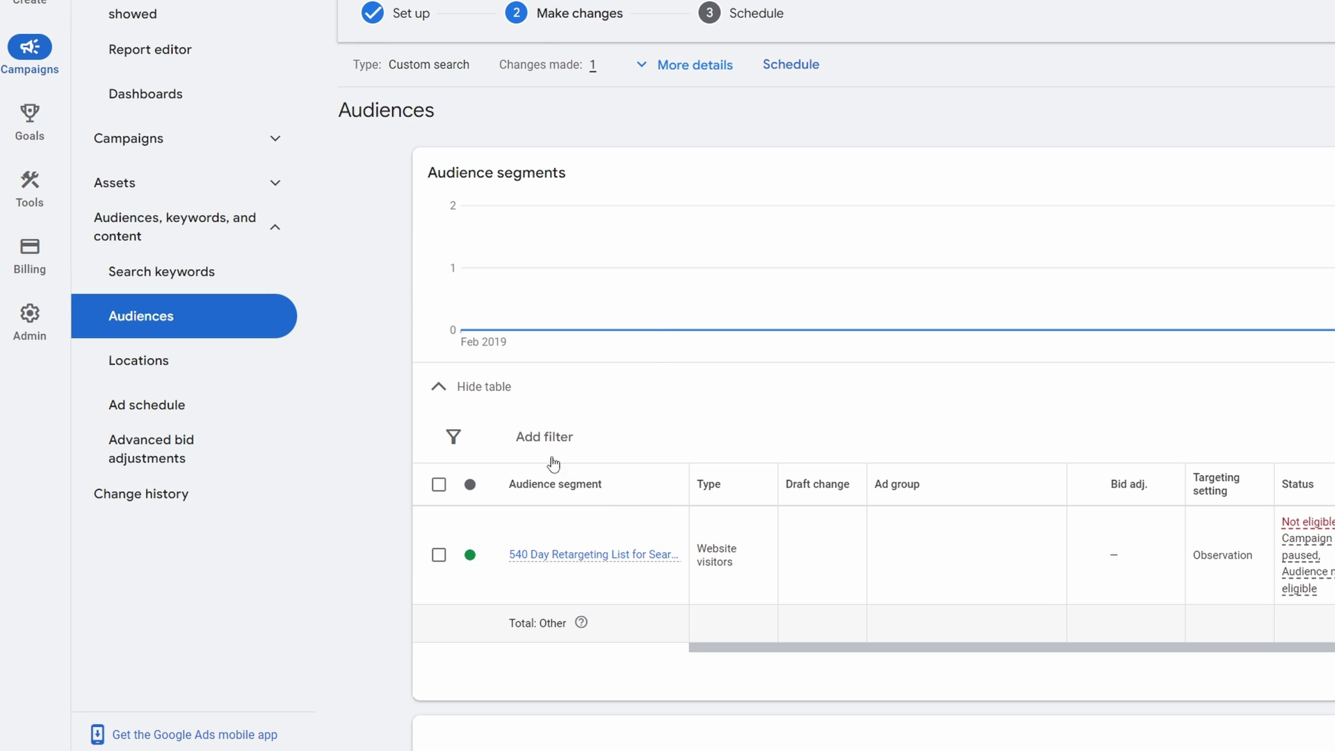
{"action": "left_click", "coordinate": [439, 387]}
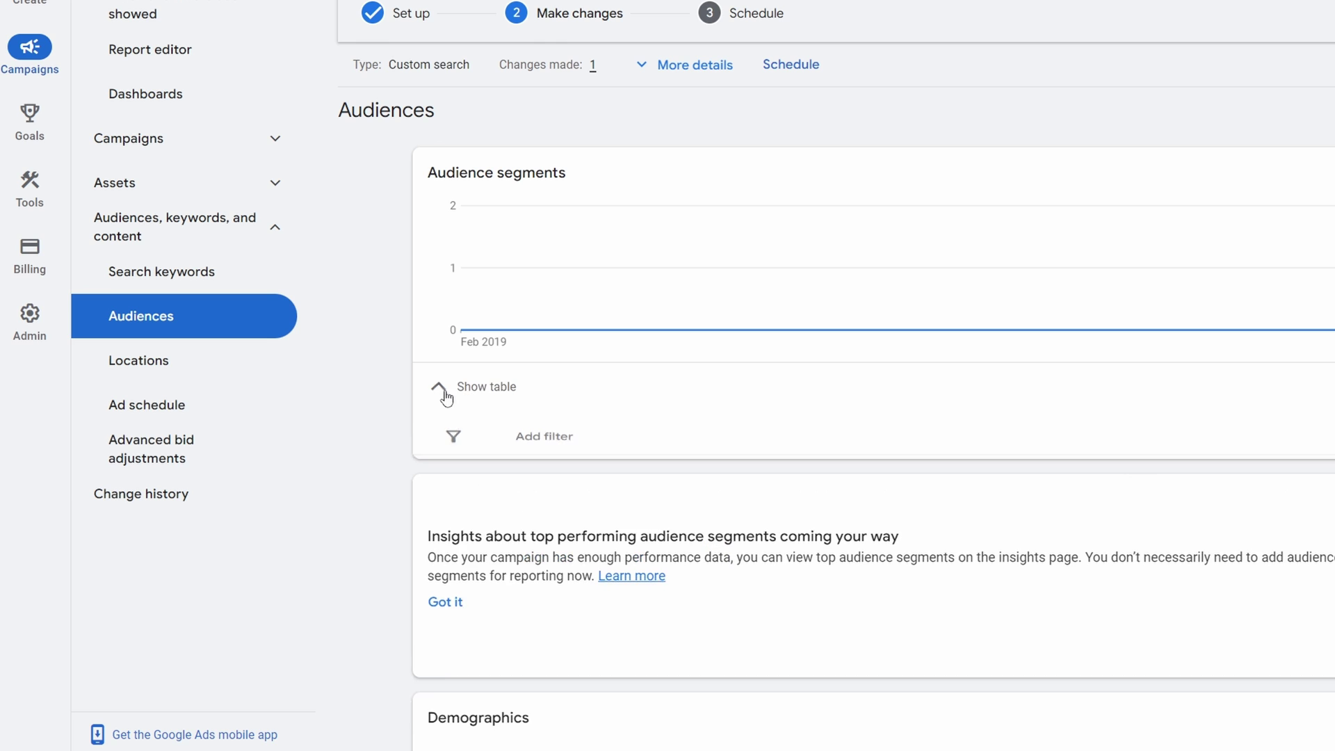
{"action": "left_click", "coordinate": [439, 387]}
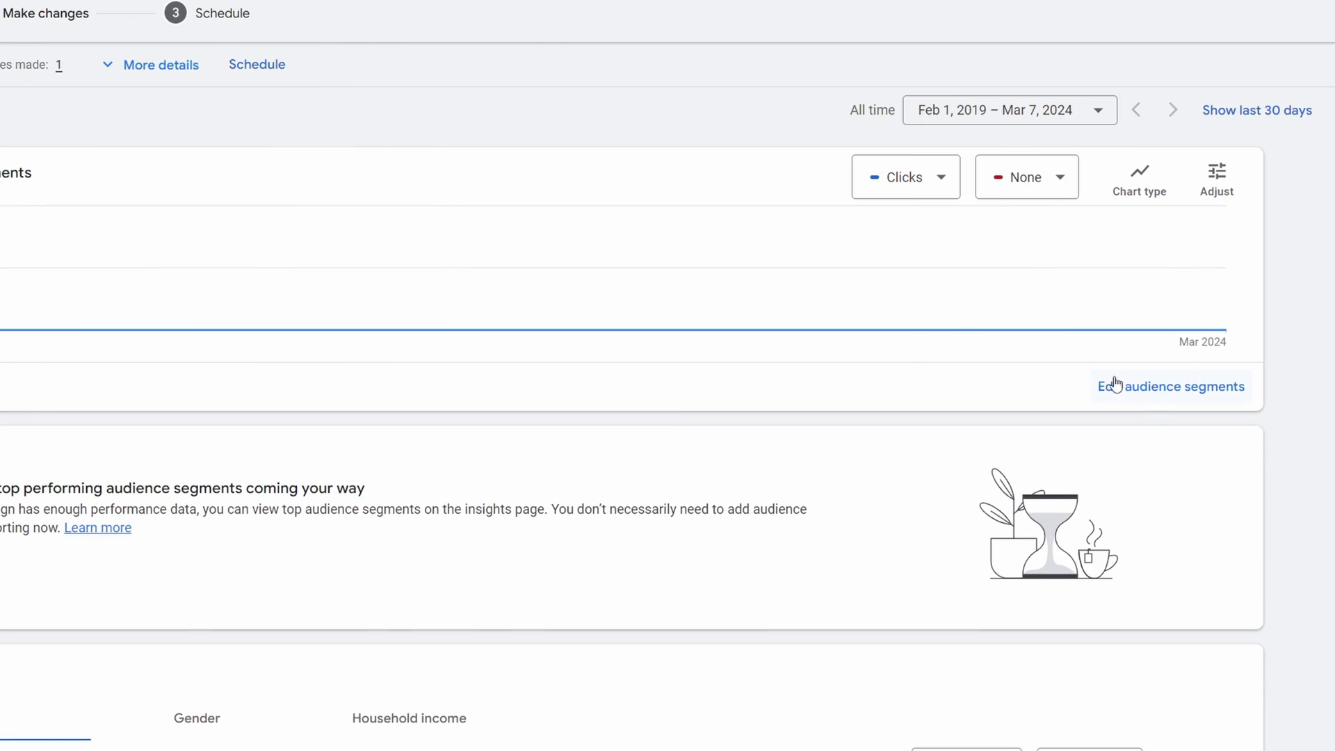
{"action": "scroll", "coordinate": [418, 382], "scroll_direction": "down", "scroll_amount": 4}
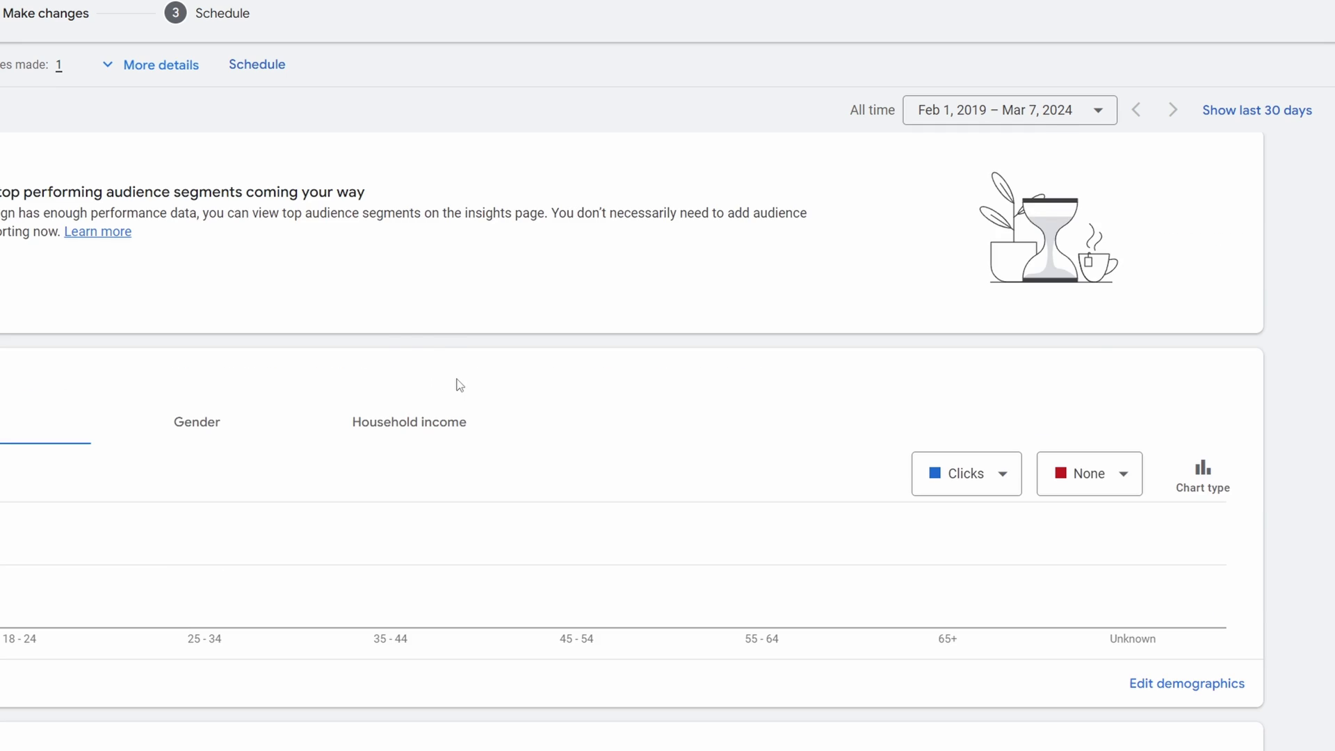
{"action": "scroll", "coordinate": [487, 382], "scroll_direction": "up", "scroll_amount": 4}
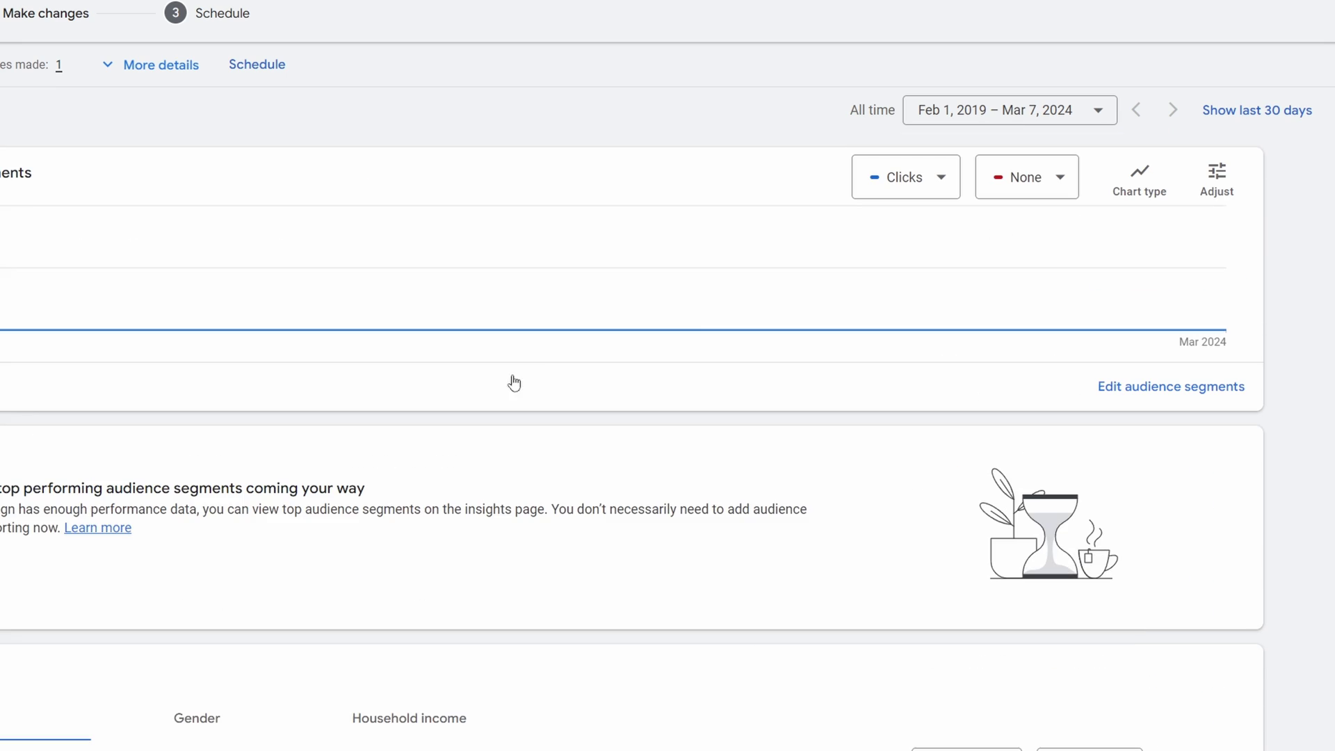
- Open the audience segments for editing at campaign level and search for "infant & toddler" segments, browsing the in-market suggestions
{"action": "left_click", "coordinate": [1119, 393]}
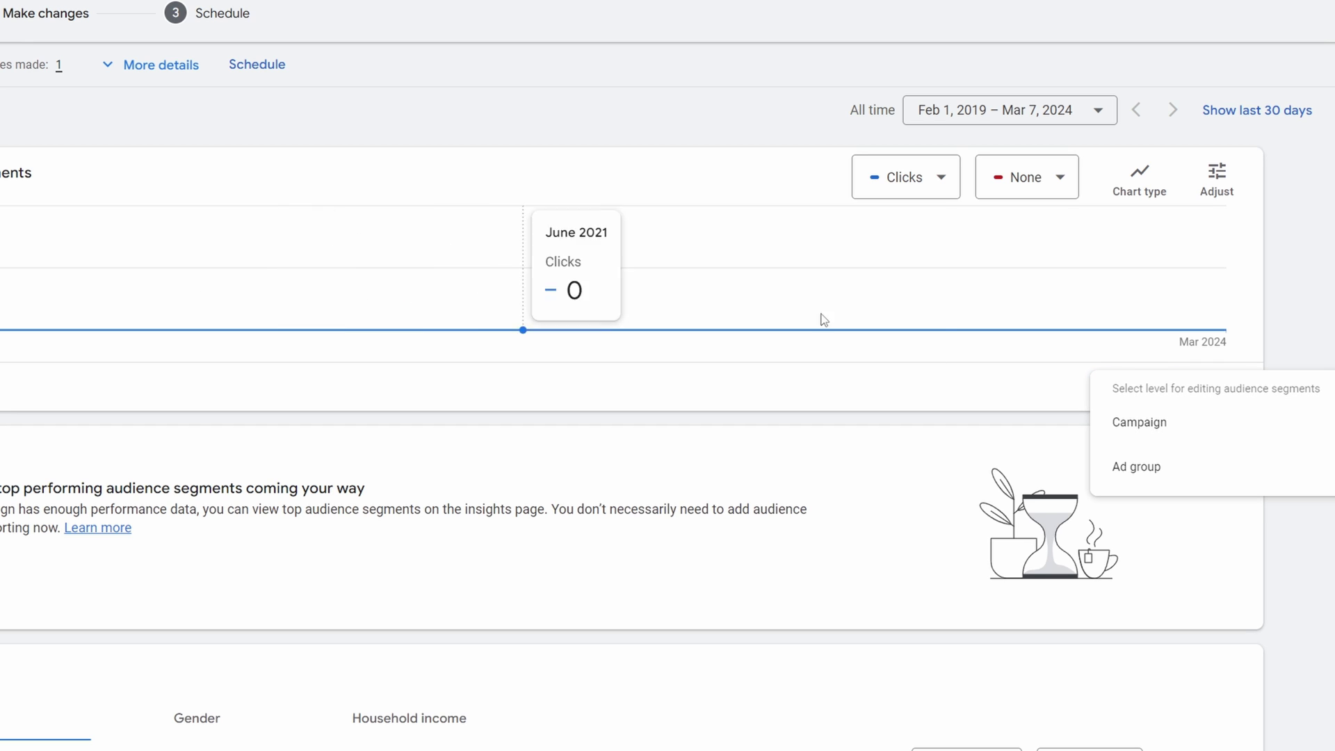
{"action": "left_click", "coordinate": [1168, 431]}
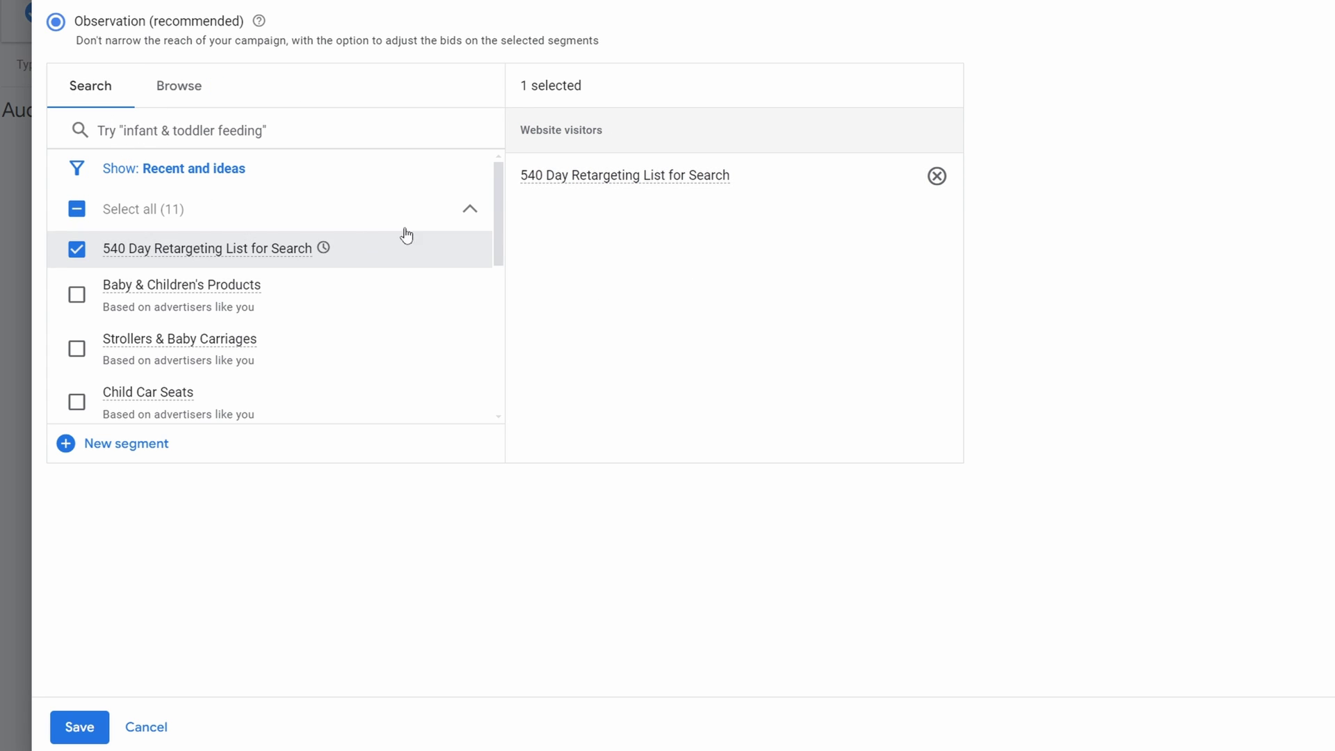
{"action": "left_click", "coordinate": [285, 127]}
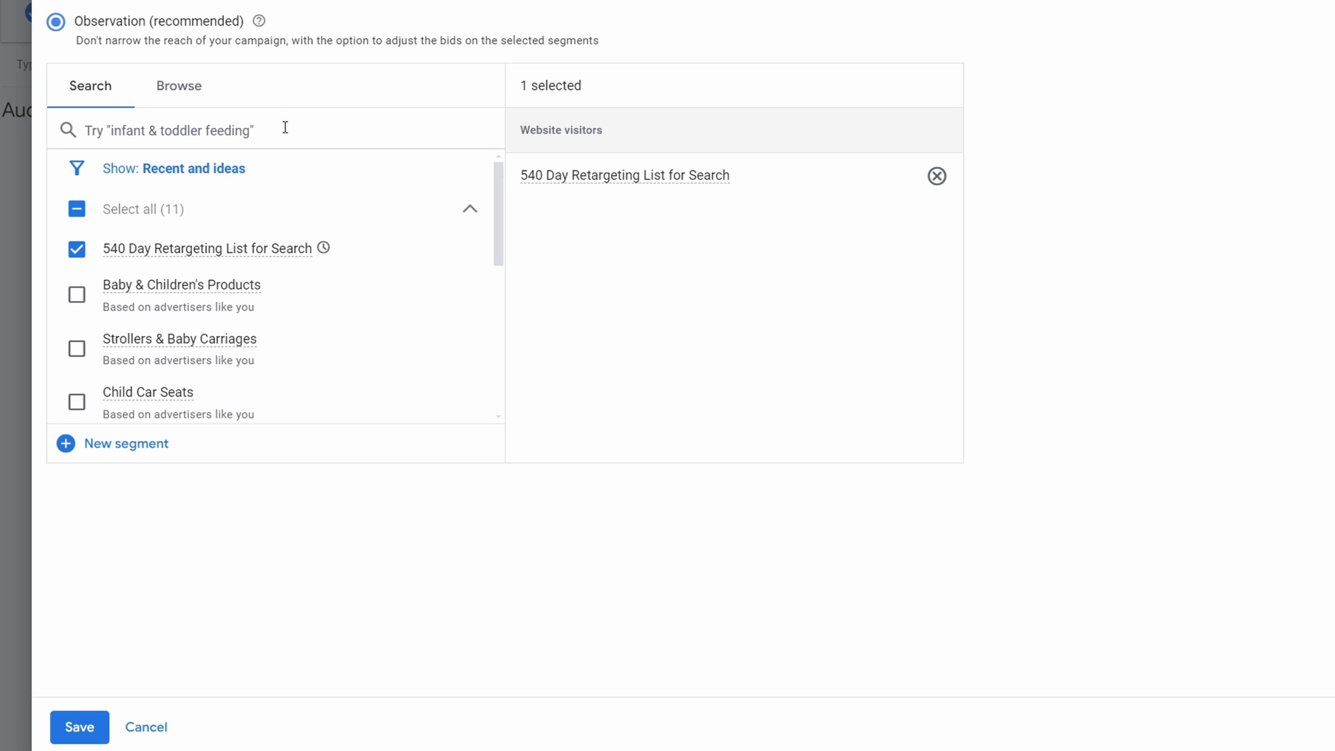
{"action": "type", "text": "infant & toddler"}
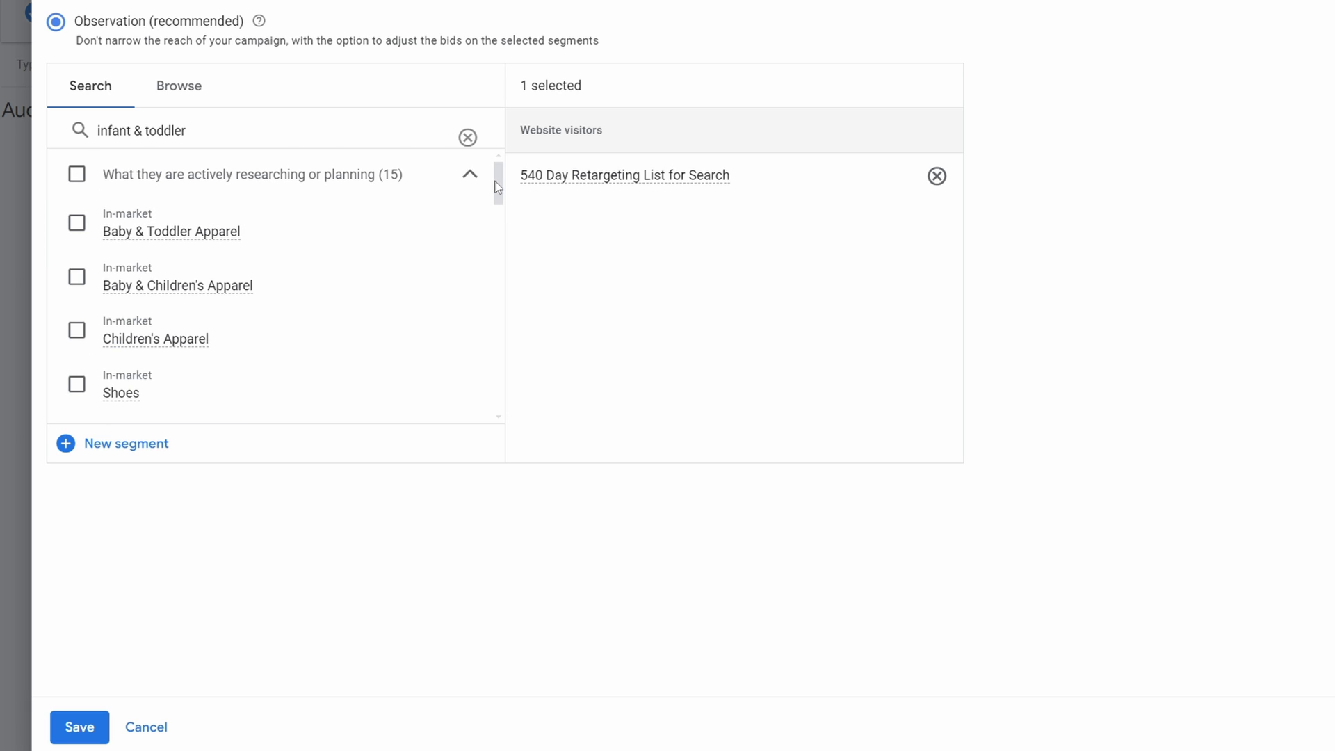
{"action": "scroll", "coordinate": [497, 192], "scroll_direction": "down", "scroll_amount": 3}
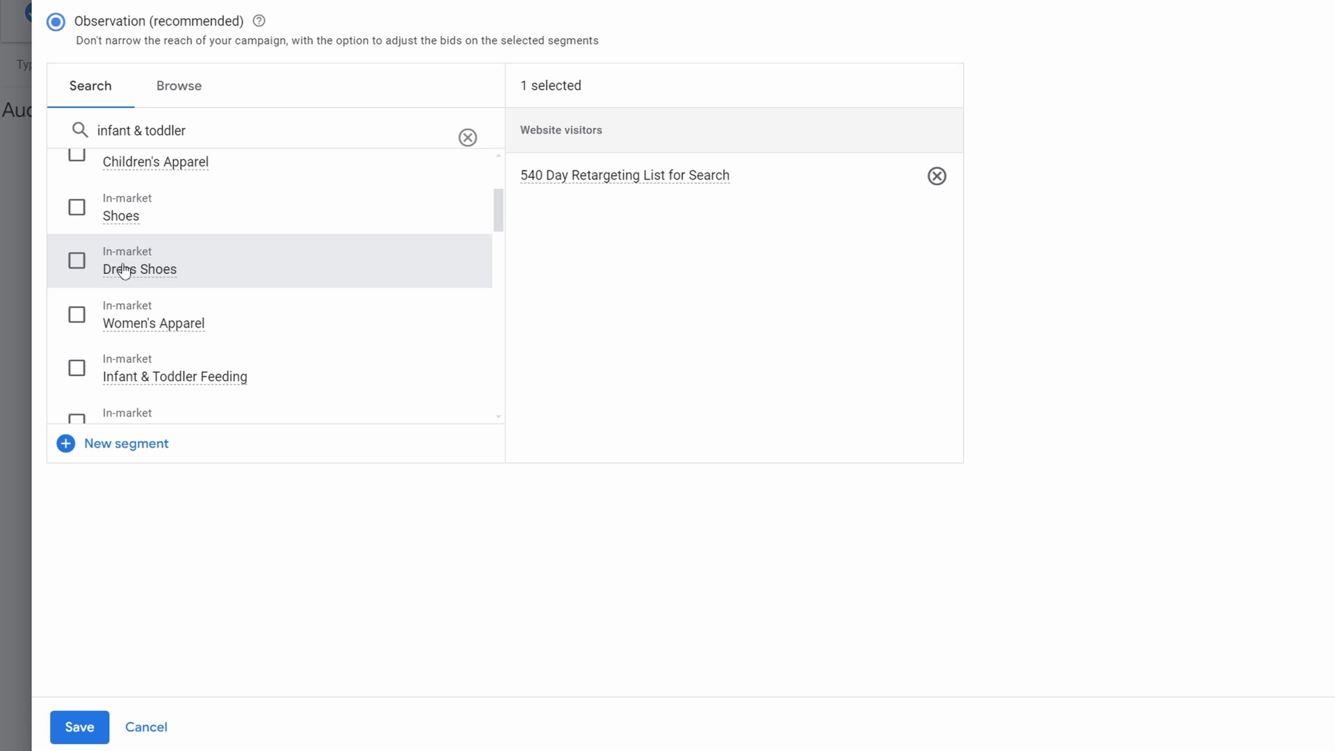
{"action": "left_click_drag", "start_coordinate": [500, 199], "coordinate": [505, 151]}
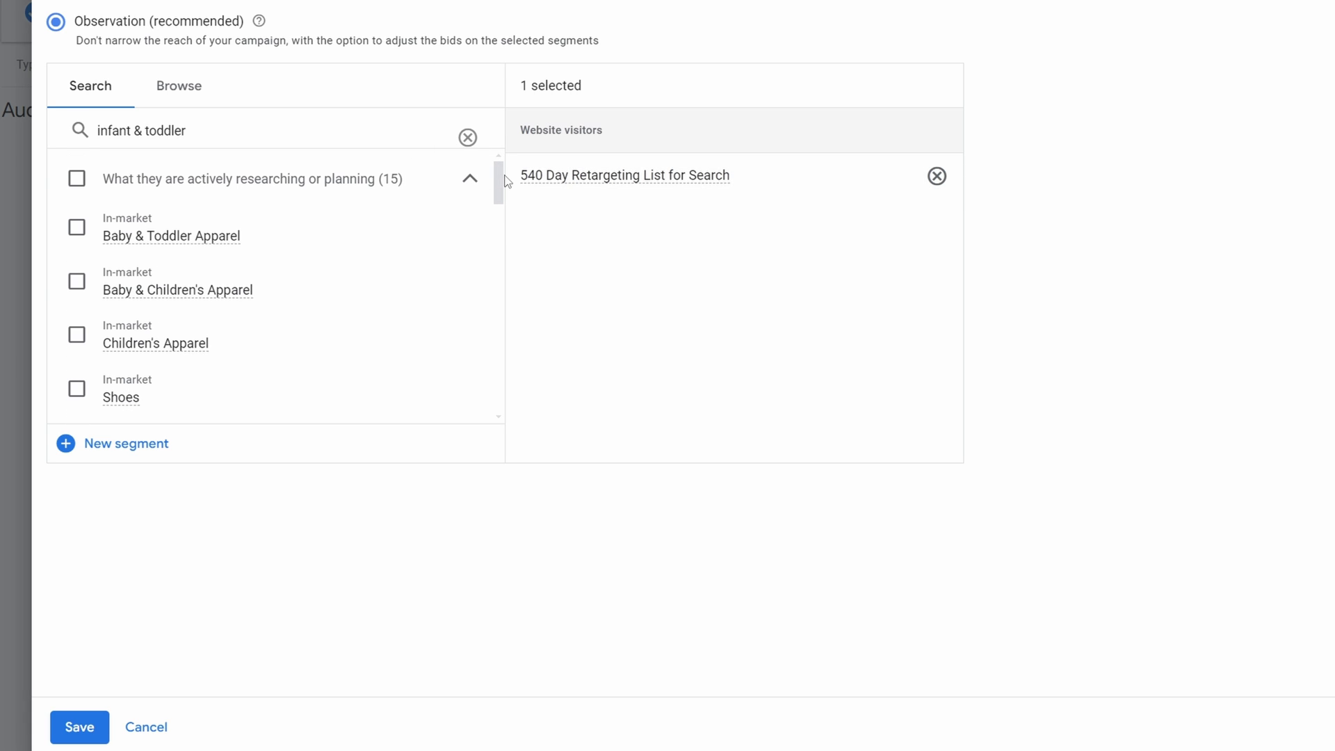
- Examine the in-market and affinity segments suggested for the "infant & toddler" search
{"action": "left_click_drag", "start_coordinate": [498, 176], "coordinate": [499, 206]}
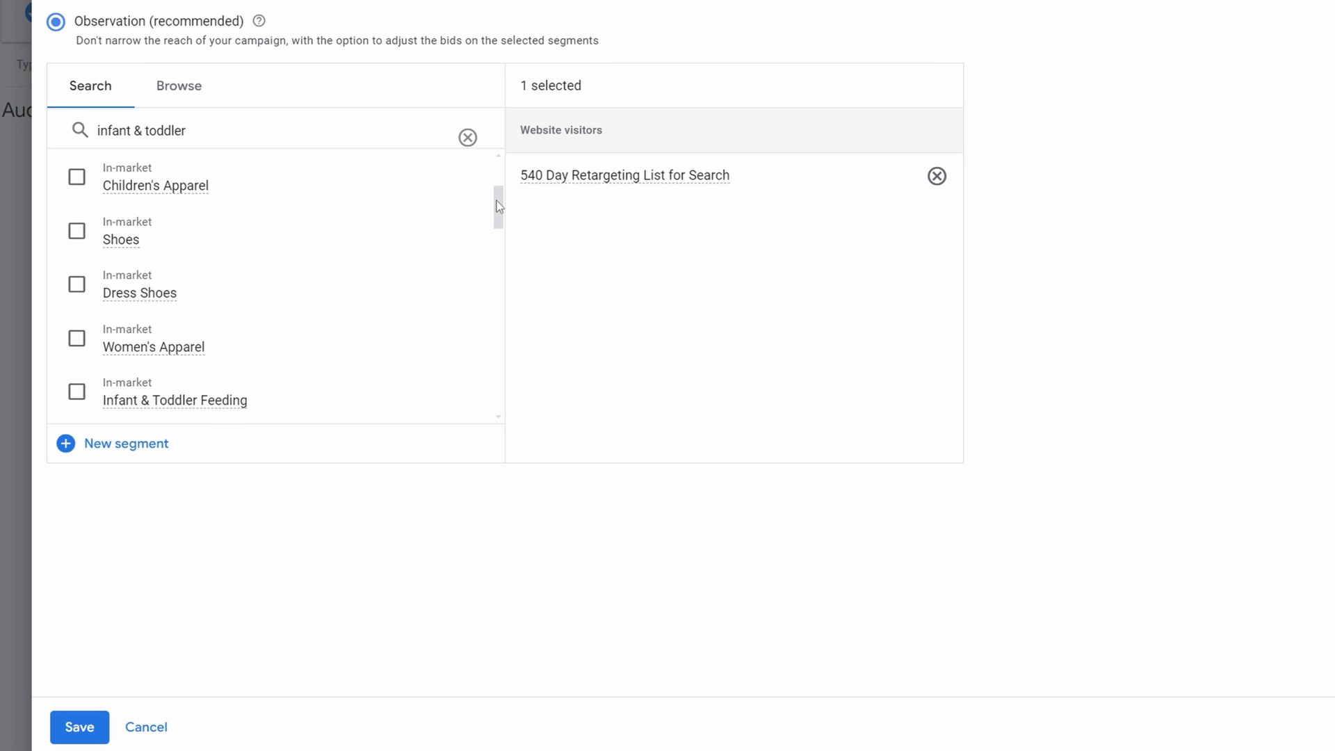
{"action": "scroll", "coordinate": [498, 205], "scroll_direction": "up", "scroll_amount": 5}
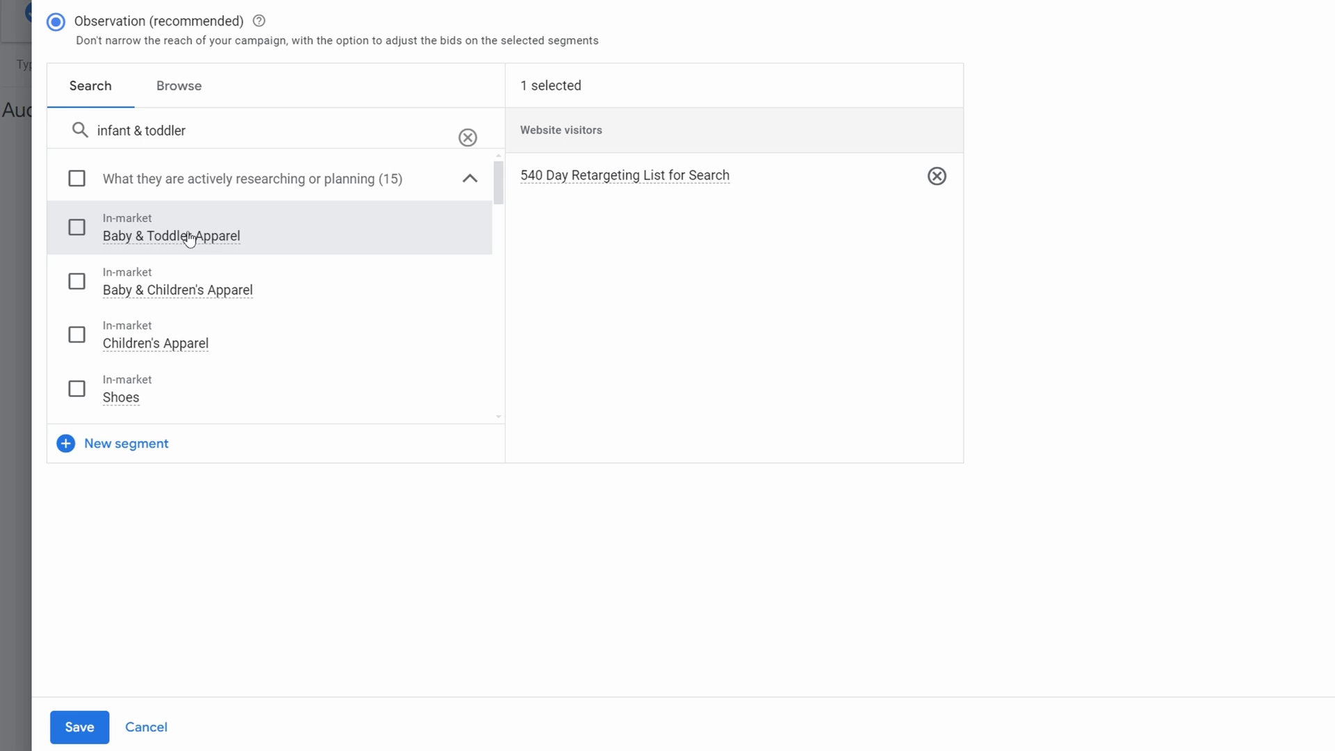
{"action": "mouse_move", "coordinate": [191, 232]}
{"action": "scroll", "coordinate": [464, 185], "scroll_direction": "down", "scroll_amount": 1}
{"action": "scroll", "coordinate": [487, 264], "scroll_direction": "down", "scroll_amount": 7}
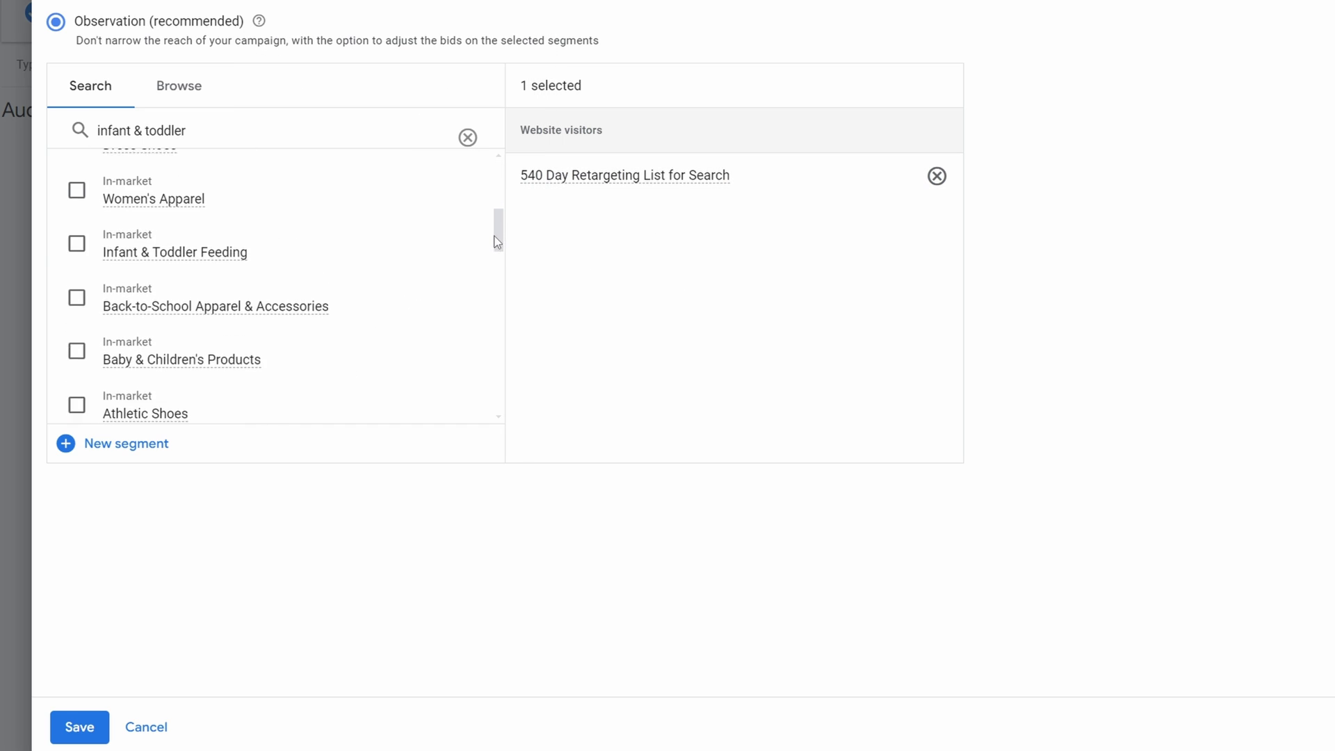
{"action": "scroll", "coordinate": [482, 268], "scroll_direction": "down", "scroll_amount": 7}
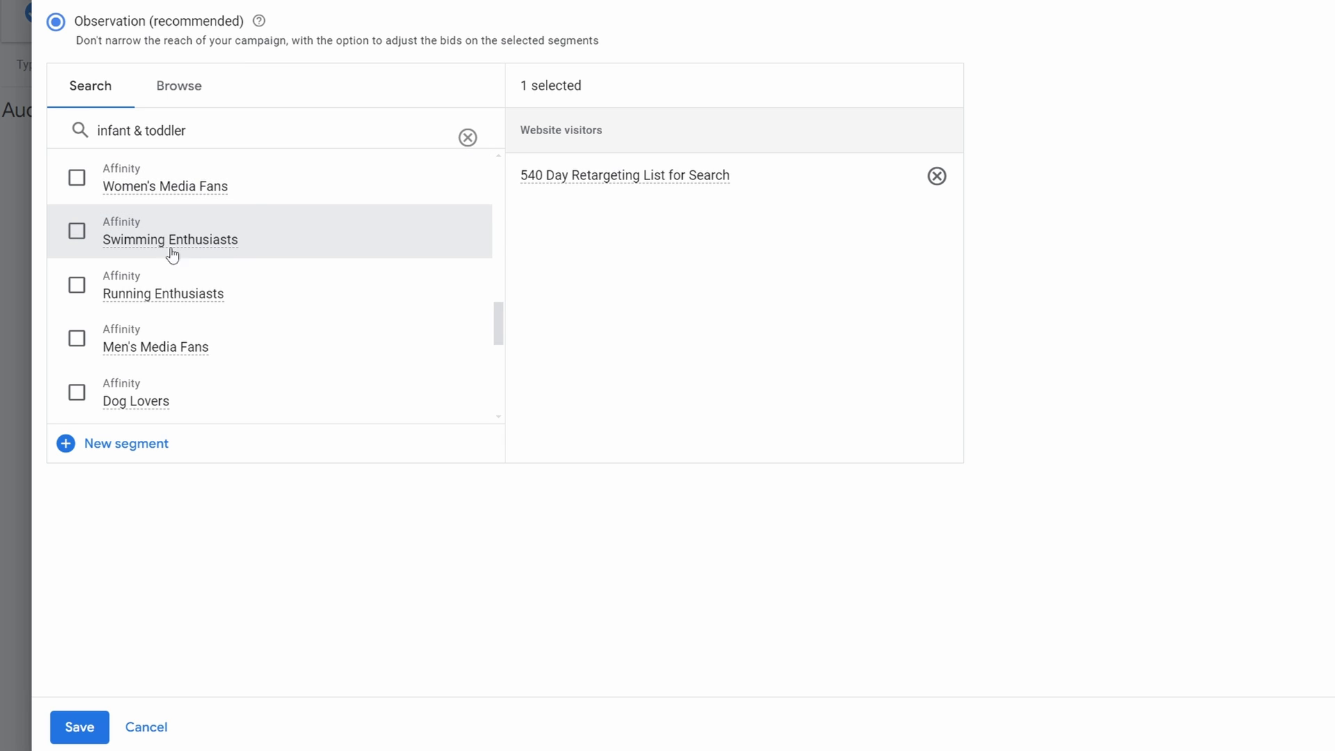
{"action": "mouse_move", "coordinate": [136, 256]}
{"action": "left_click_drag", "start_coordinate": [505, 322], "coordinate": [478, 158]}
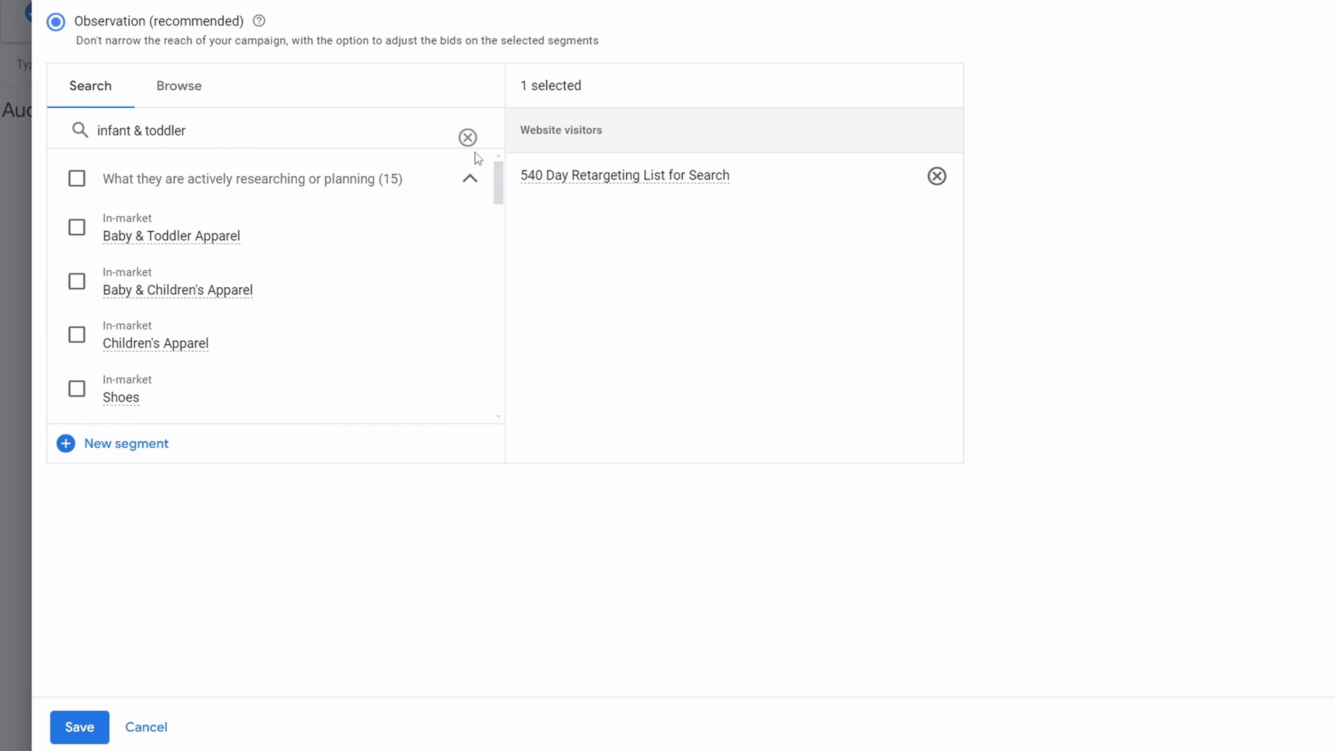
- Clear the segment search and look over the recent segments and ideas based on similar advertisers
{"action": "left_click", "coordinate": [179, 86]}
{"action": "left_click", "coordinate": [83, 87]}
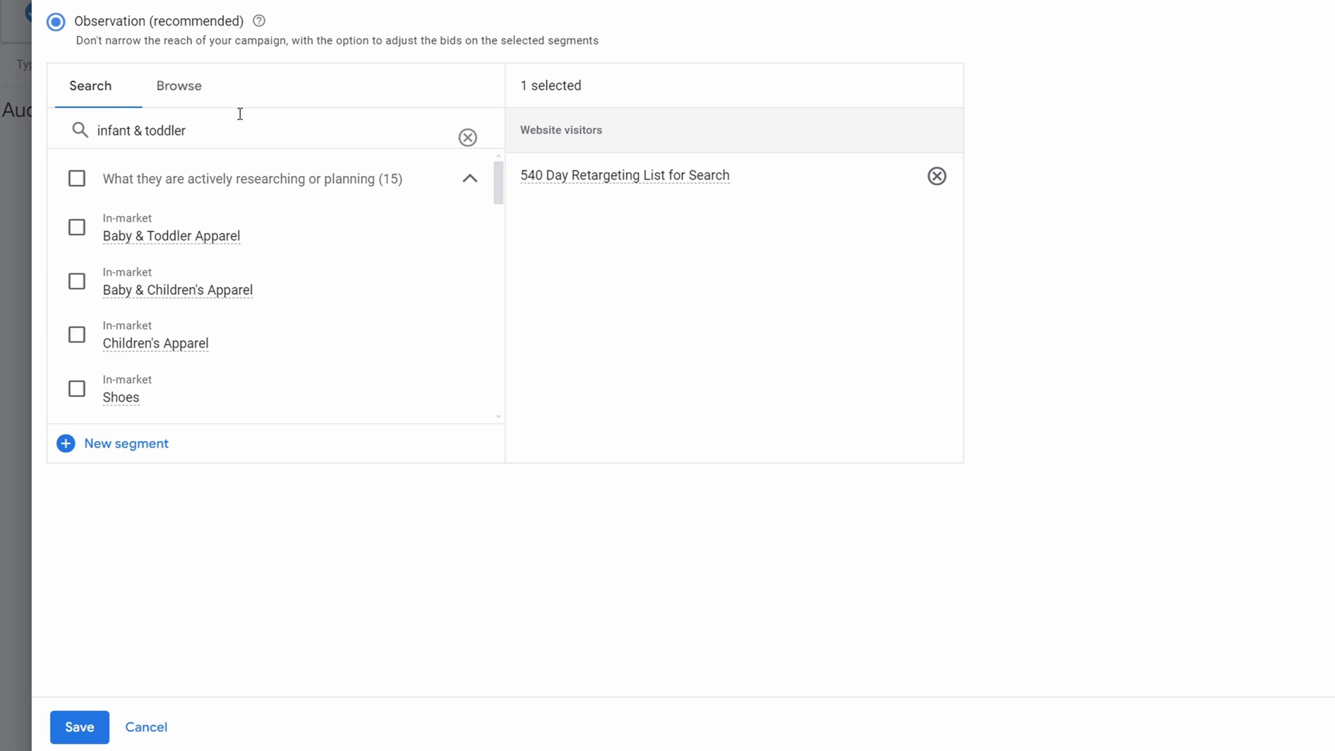
{"action": "left_click", "coordinate": [468, 137]}
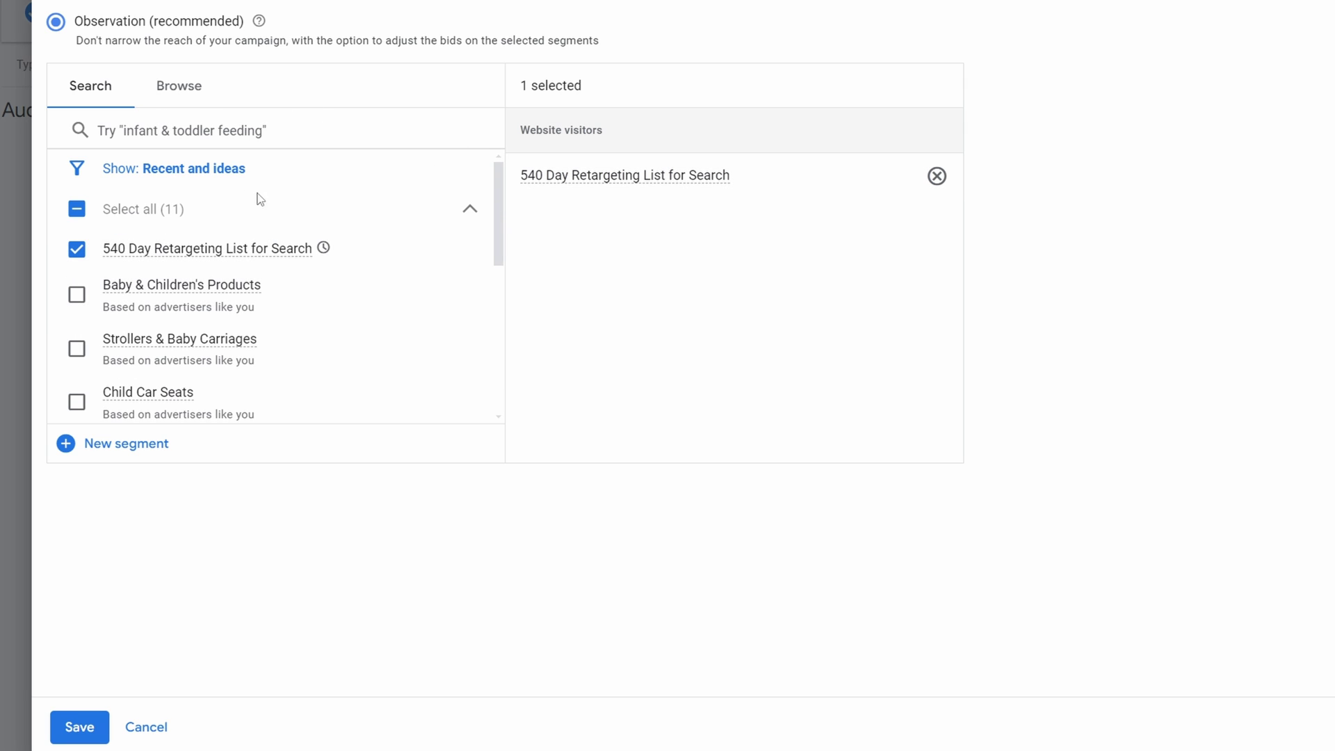
{"action": "mouse_move", "coordinate": [498, 195]}
{"action": "left_mouse_down"}
{"action": "mouse_move", "coordinate": [507, 341]}
{"action": "mouse_move", "coordinate": [513, 178]}
{"action": "left_mouse_up"}
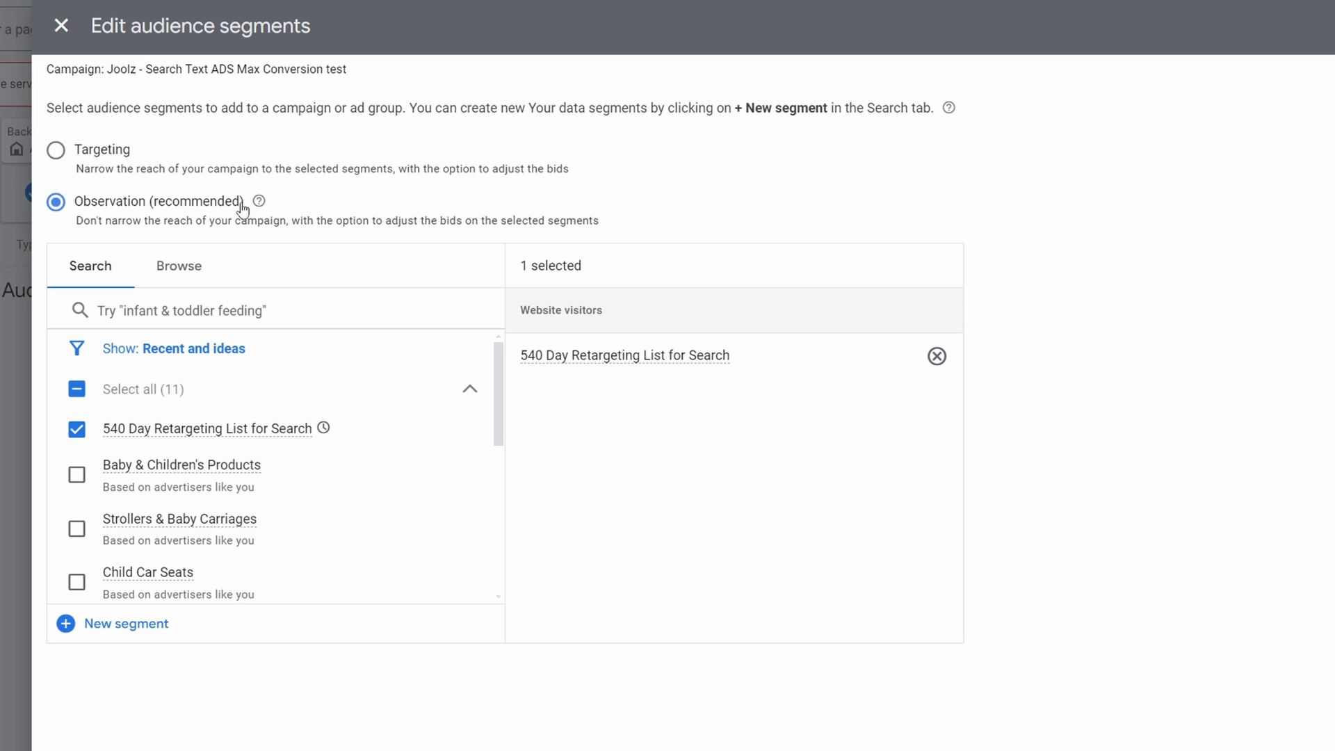
- Review the Observation (recommended) setting and its description against the Targeting option
{"action": "left_click_drag", "start_coordinate": [240, 204], "coordinate": [112, 219]}
{"action": "triple_click", "coordinate": [76, 205]}
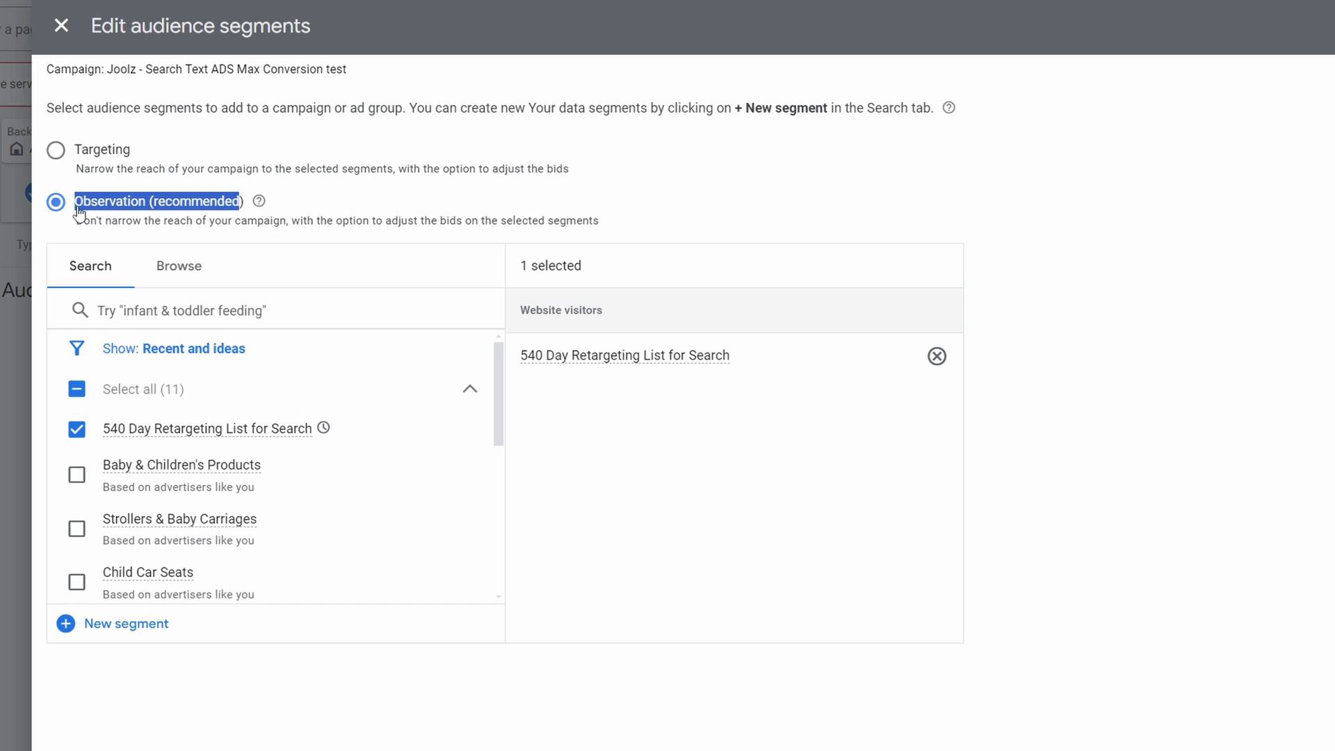
{"action": "left_click", "coordinate": [318, 205]}
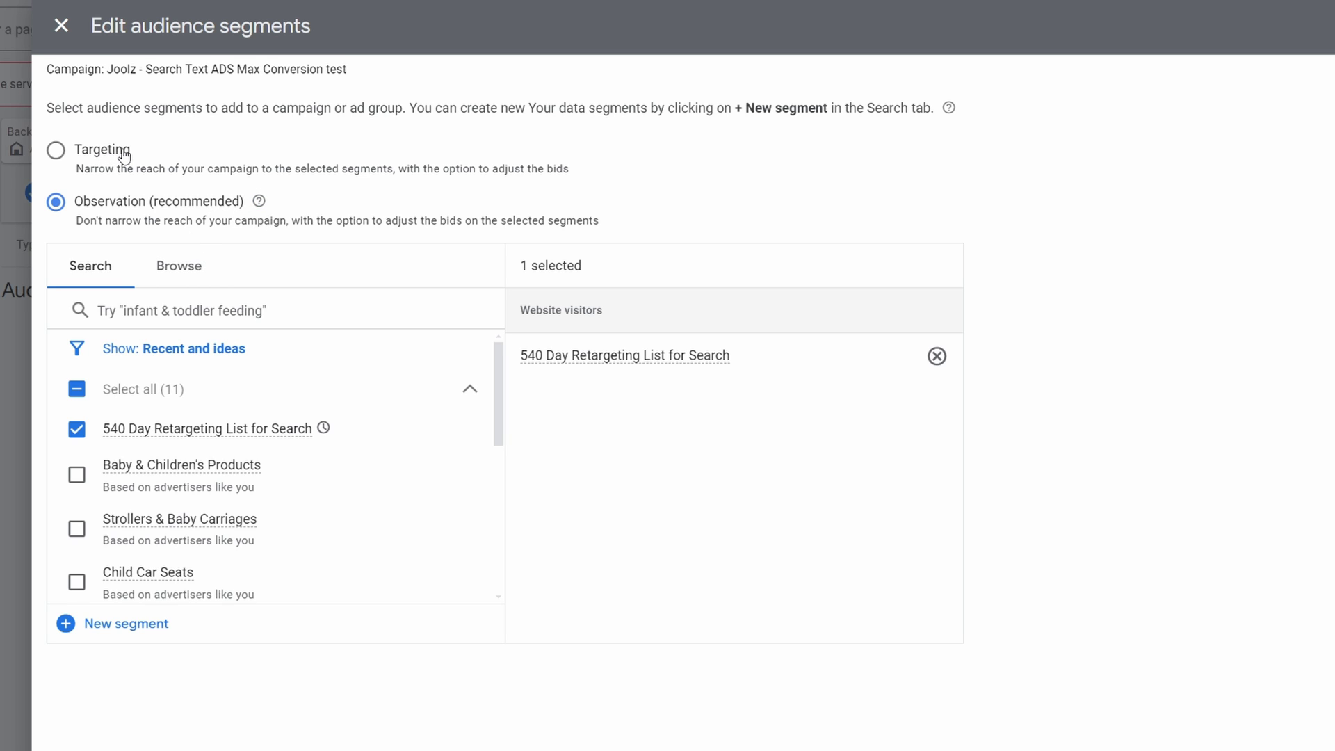
- Add the website visitors segment All visitors (Google Ads) from the business interaction data segments to the campaign, and save the audience selection
{"action": "left_click", "coordinate": [182, 267]}
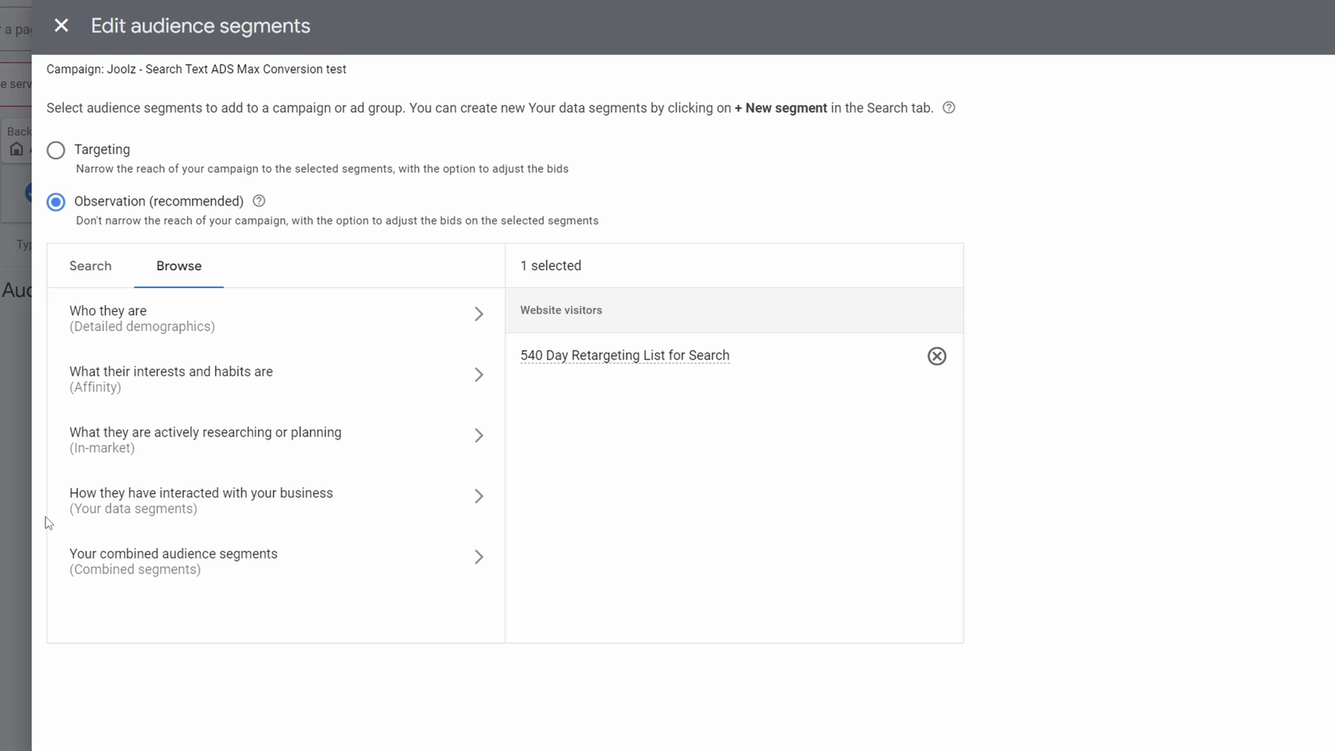
{"action": "left_click", "coordinate": [287, 510]}
{"action": "left_click", "coordinate": [186, 415]}
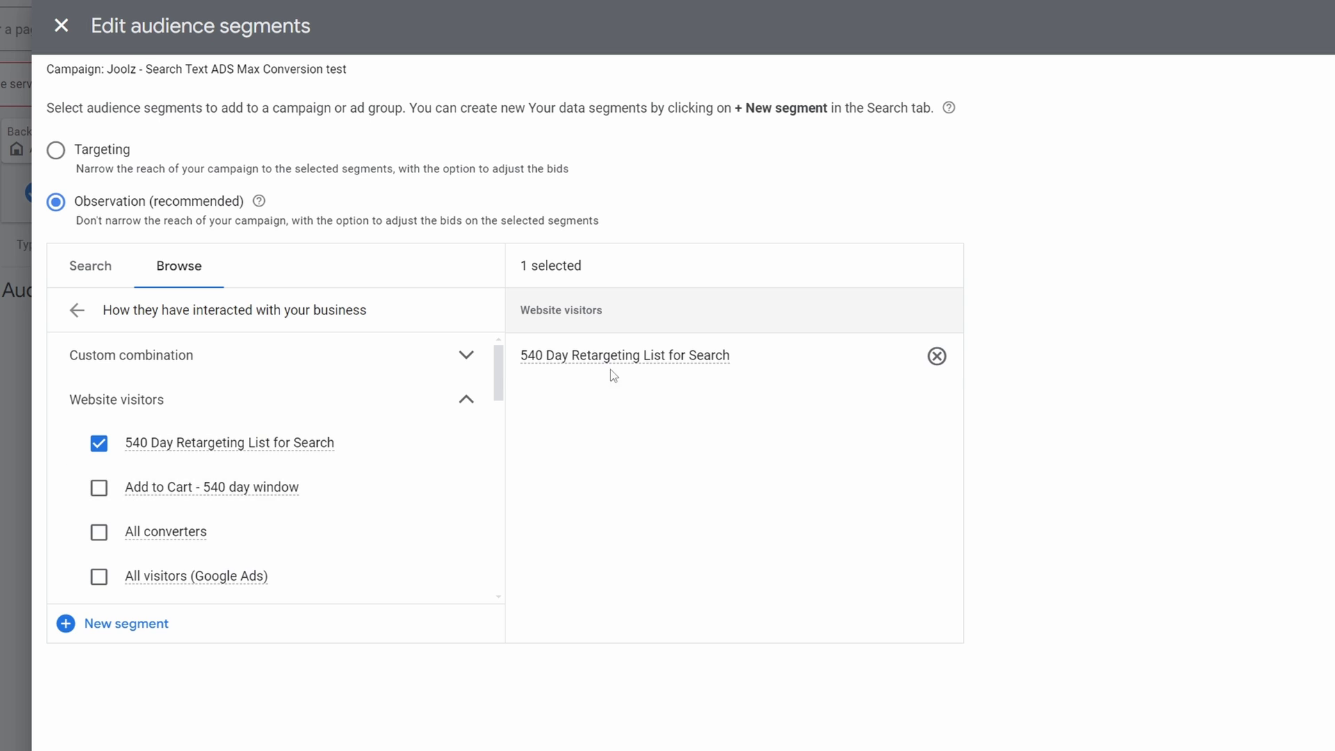
{"action": "scroll", "coordinate": [498, 381], "scroll_direction": "down", "scroll_amount": 1}
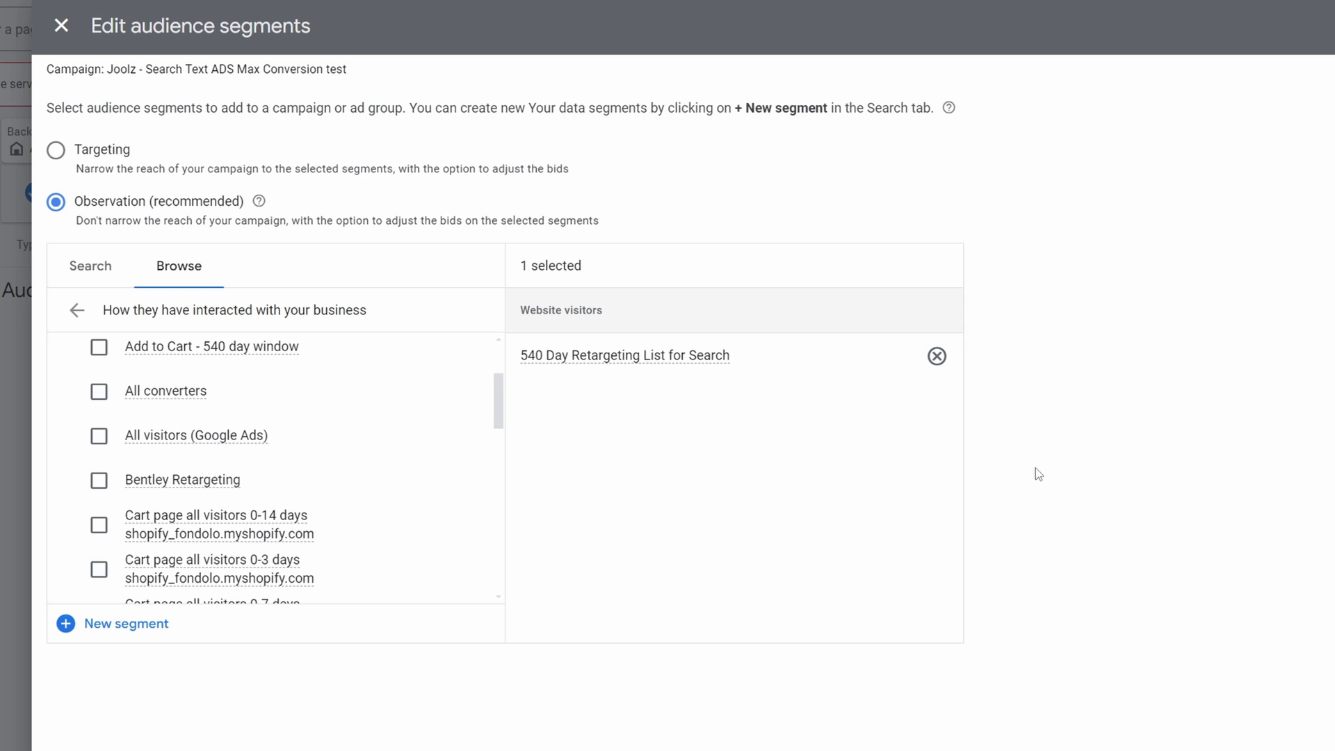
{"action": "left_click", "coordinate": [99, 436]}
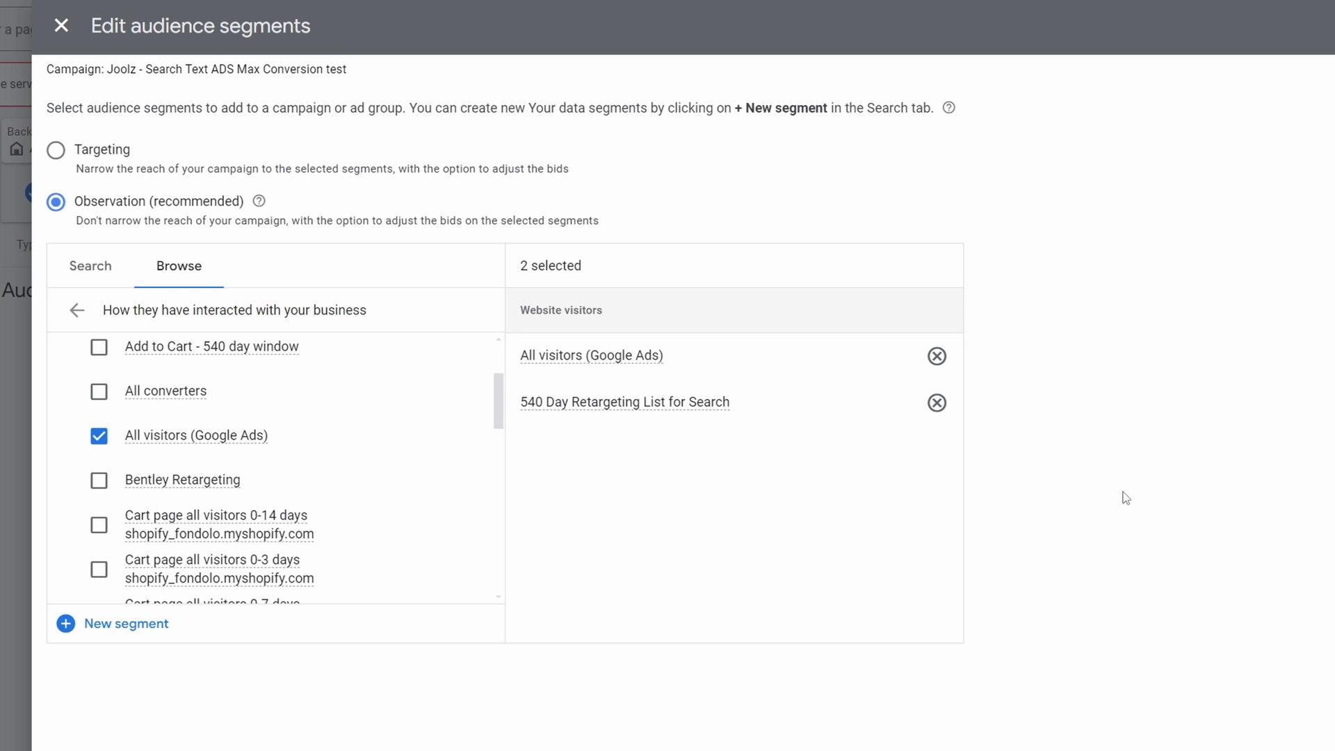
{"action": "left_click", "coordinate": [108, 276]}
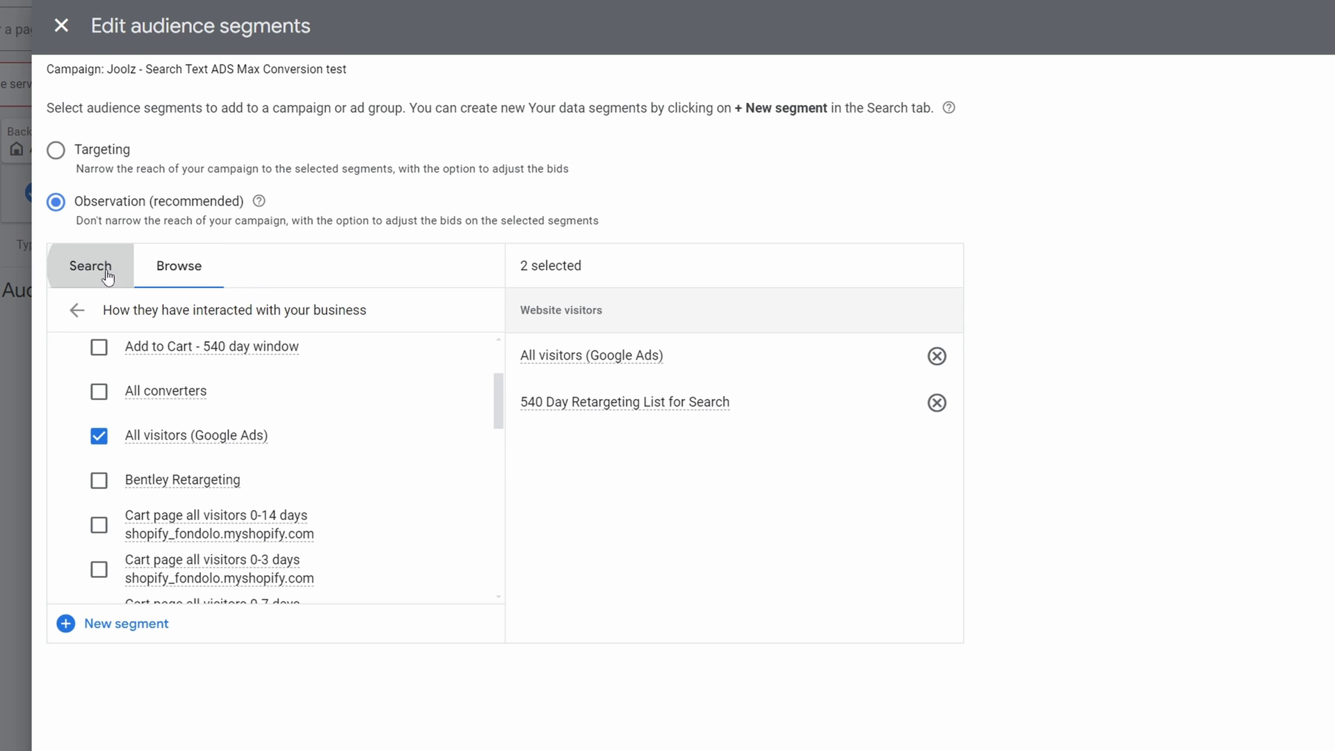
{"action": "scroll", "coordinate": [153, 647], "scroll_direction": "down", "scroll_amount": 3}
{"action": "left_click", "coordinate": [89, 734]}
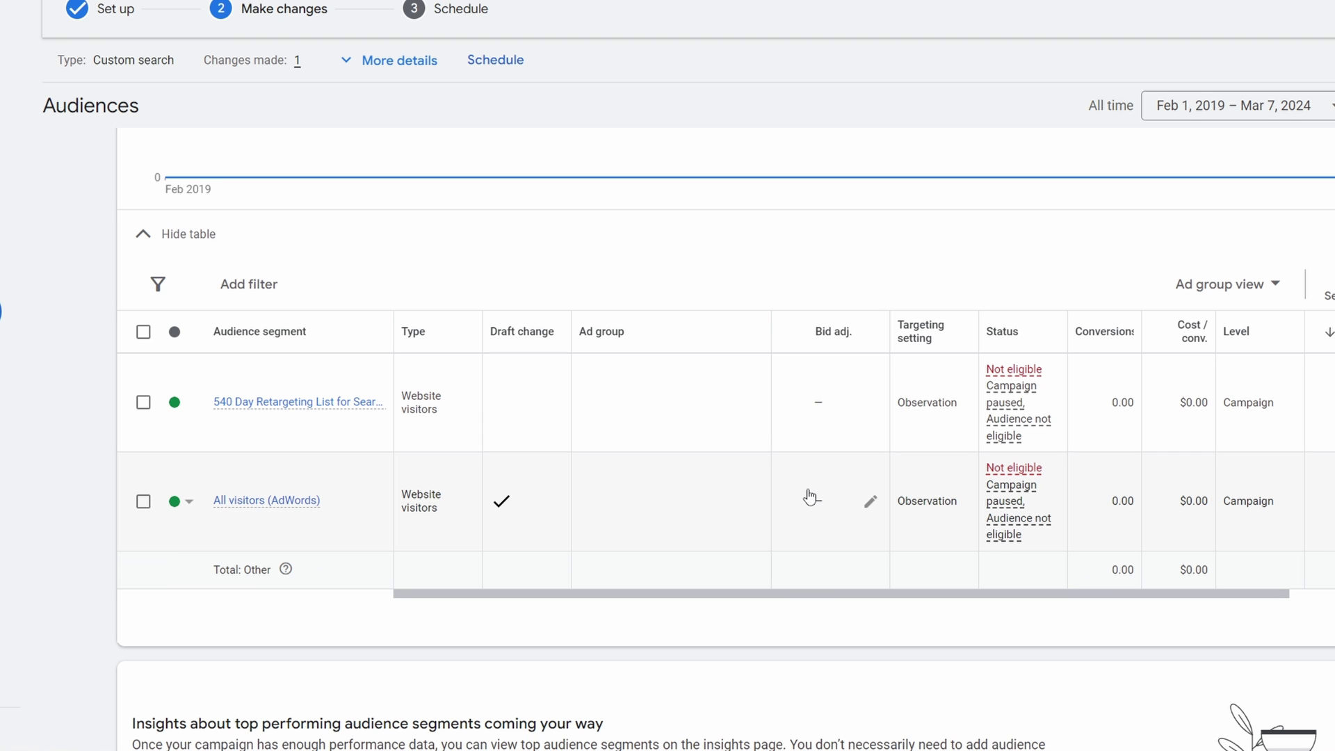
- Look across the audience segments table and try a 30% bid increase for the 540 Day Retargeting List for Search, leaving it without saving
{"action": "left_click_drag", "start_coordinate": [783, 599], "coordinate": [1038, 589]}
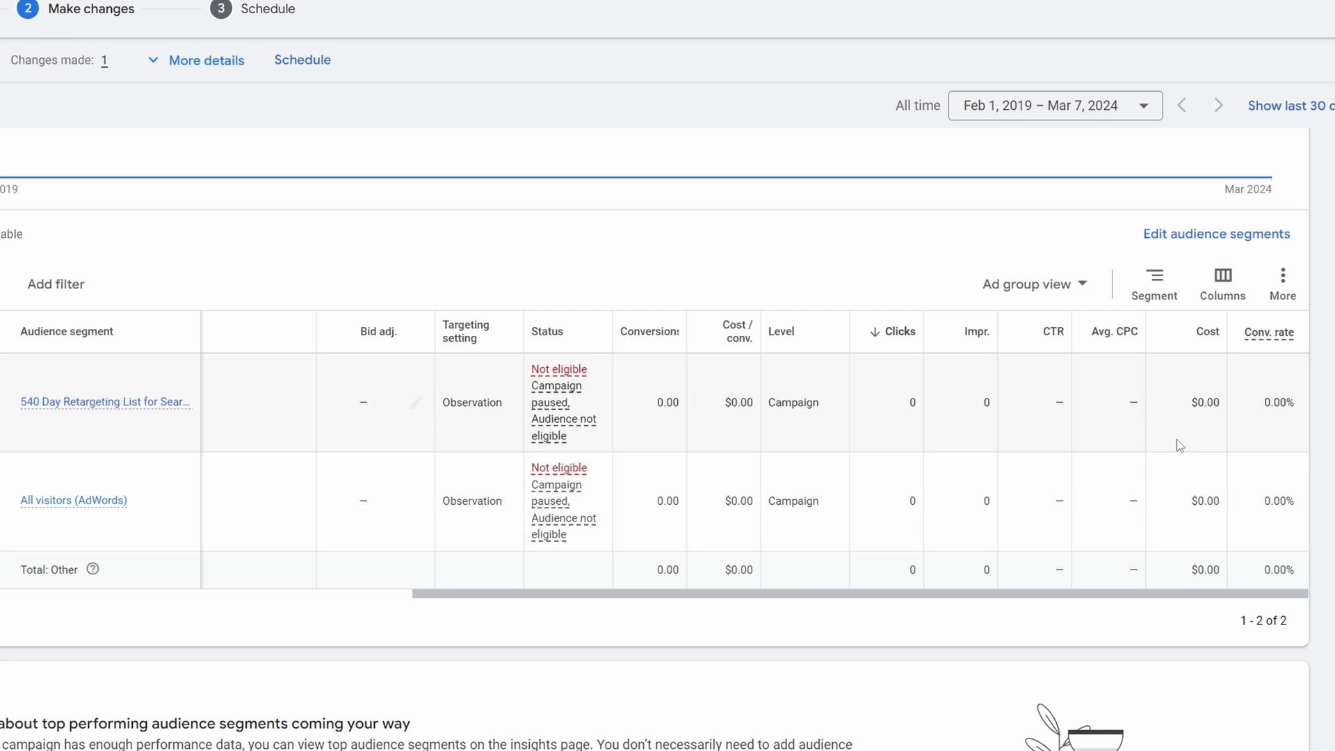
{"action": "left_click_drag", "start_coordinate": [1037, 596], "coordinate": [827, 599]}
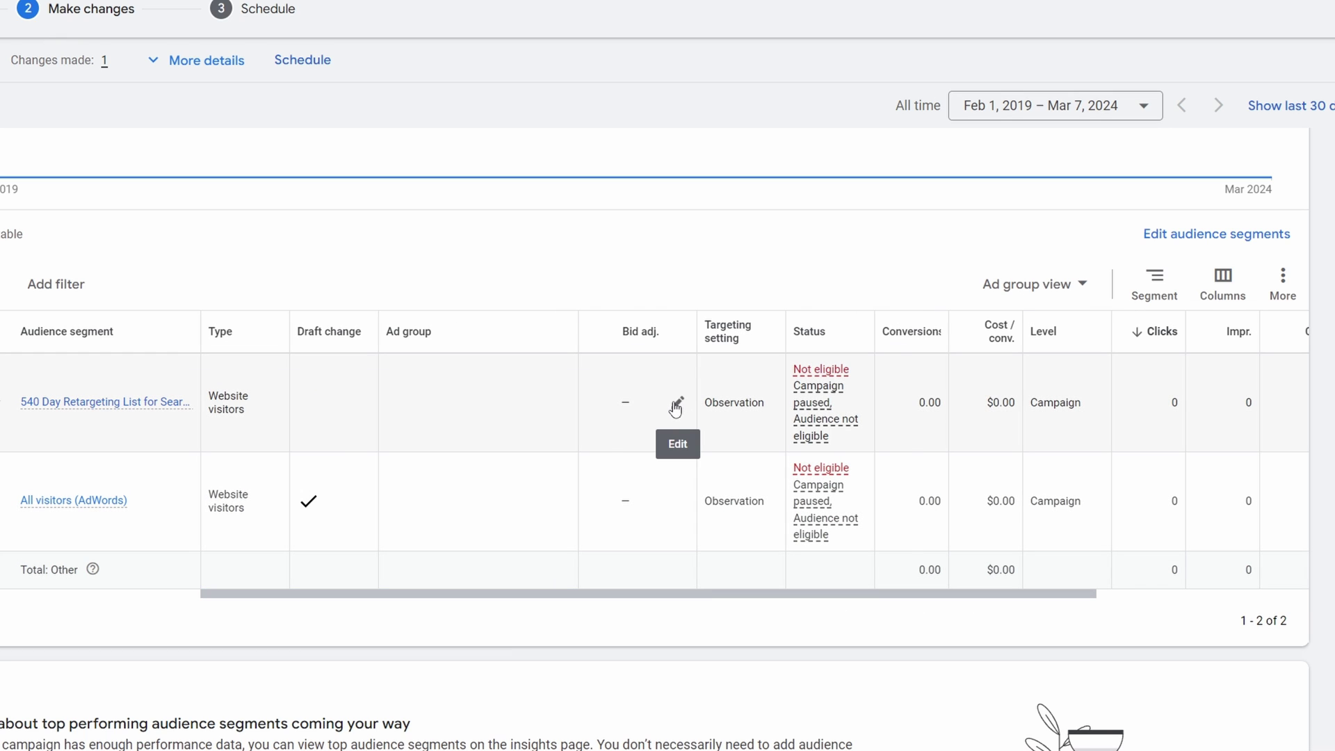
{"action": "left_click", "coordinate": [676, 407]}
{"action": "type", "text": "3"}
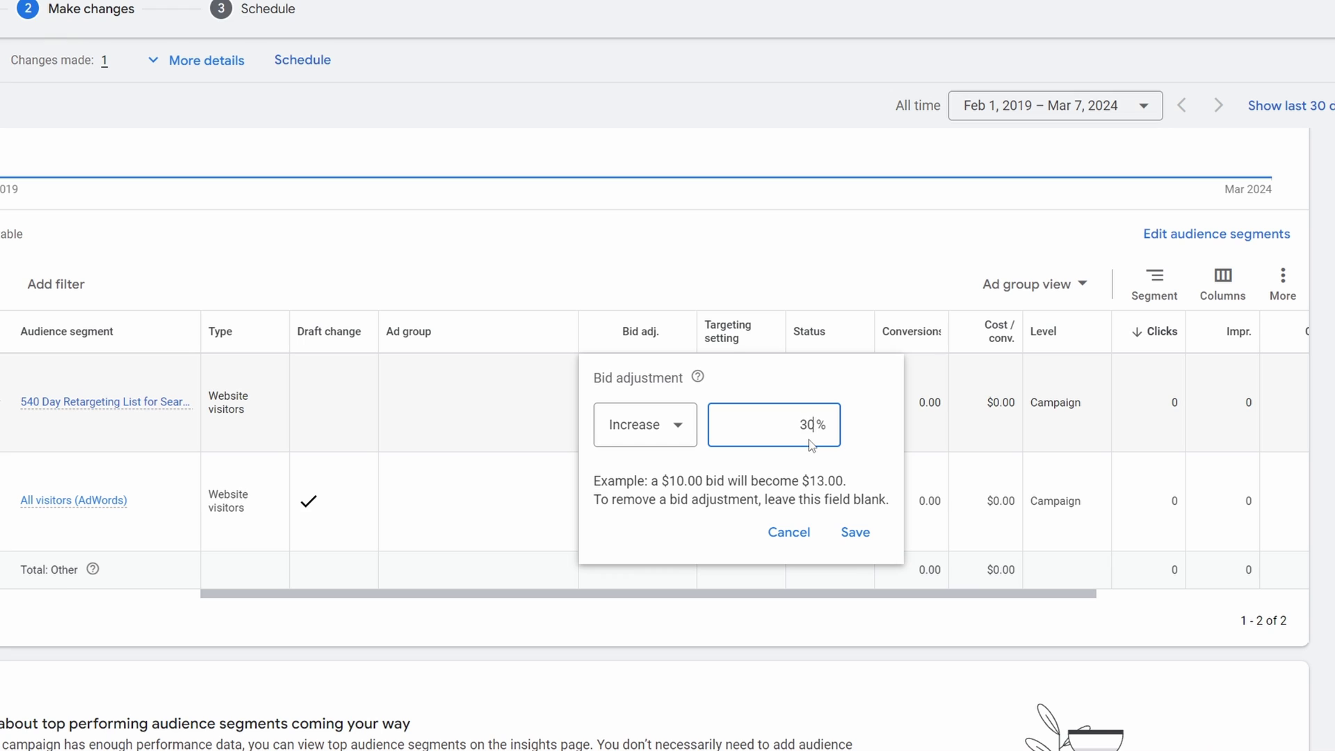
{"action": "type", "text": "0"}
{"action": "left_click", "coordinate": [787, 532]}
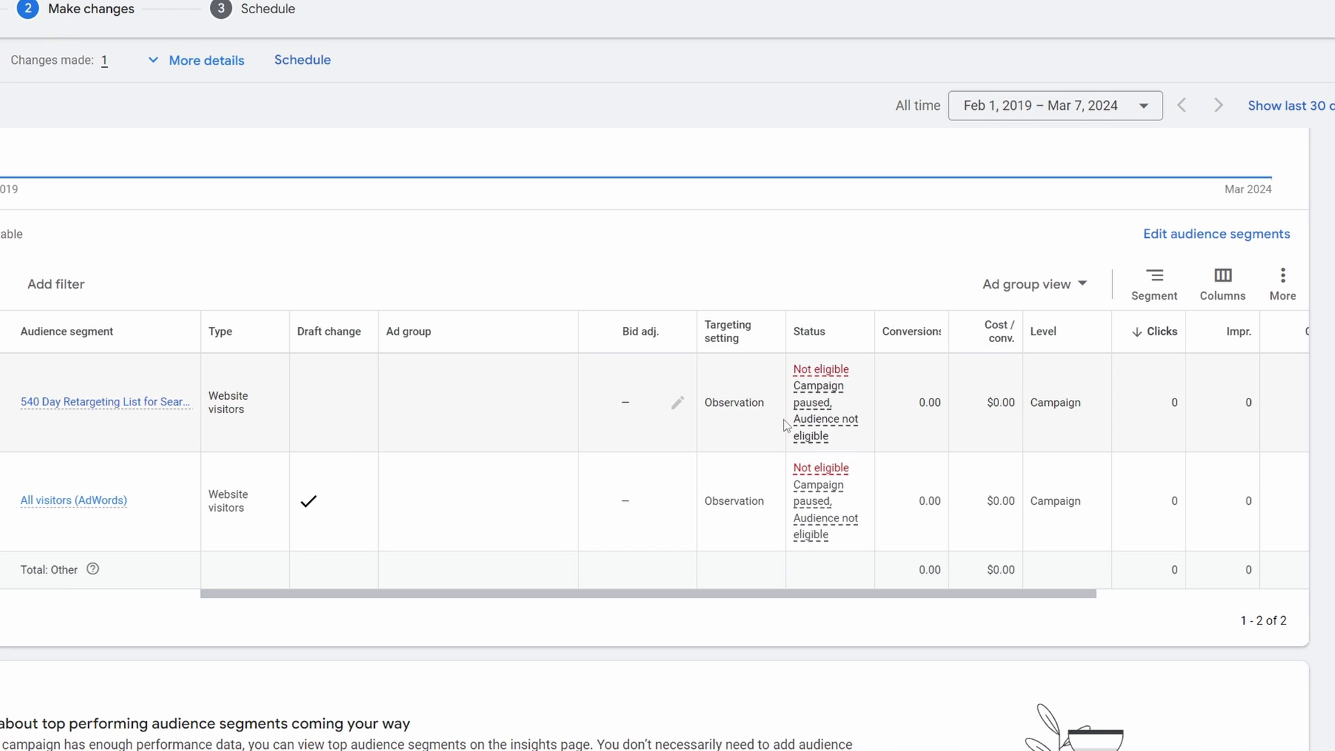